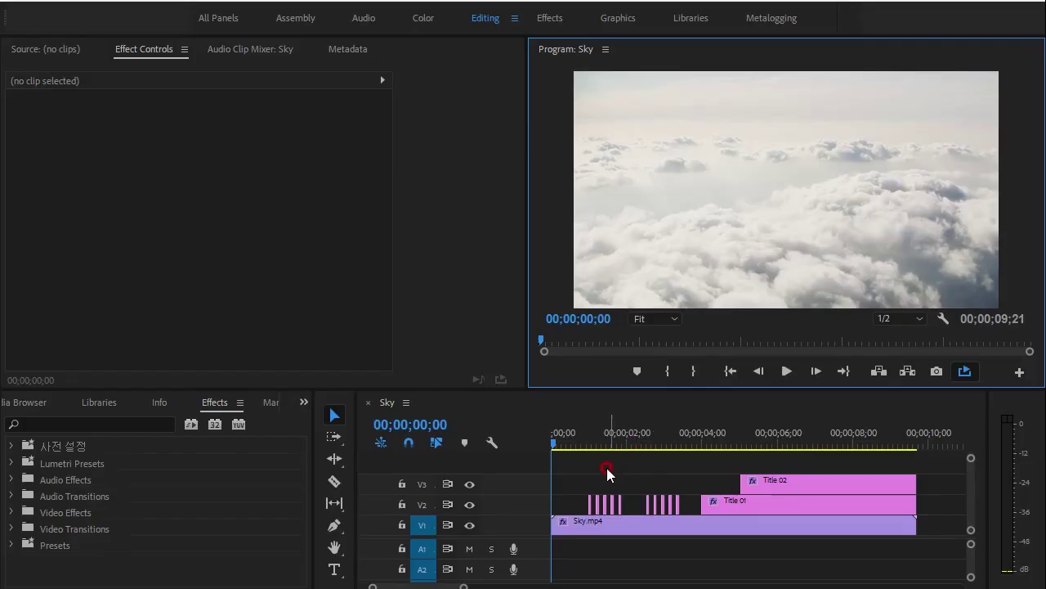
# - Play the finished FLY / To The Sky sequence full-screen from the start, then restore the layout
pyautogui.click(554, 446)
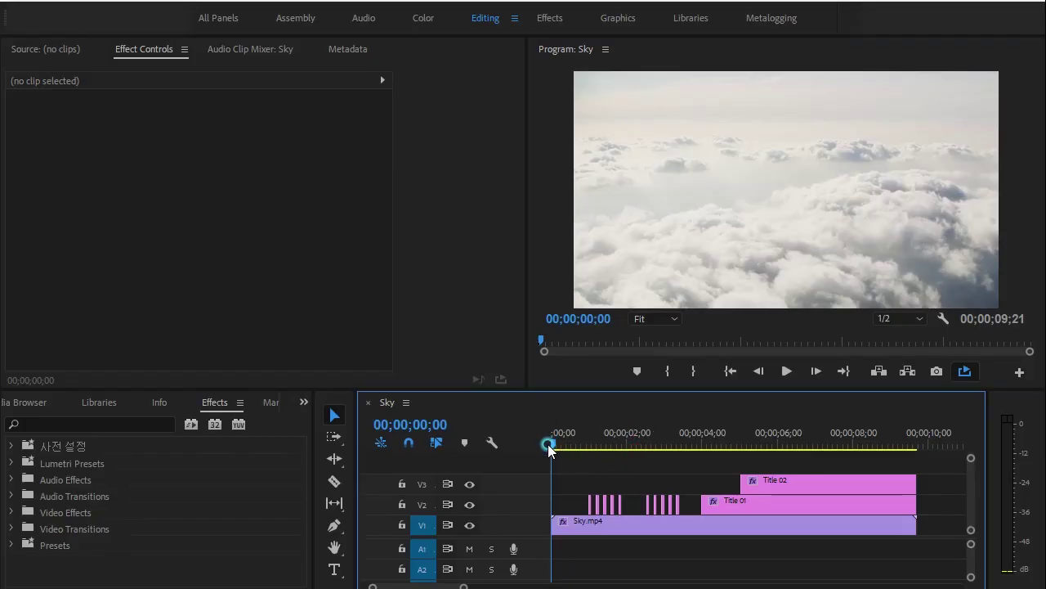
pyautogui.click(538, 281)
pyautogui.press('`')
pyautogui.press('space')
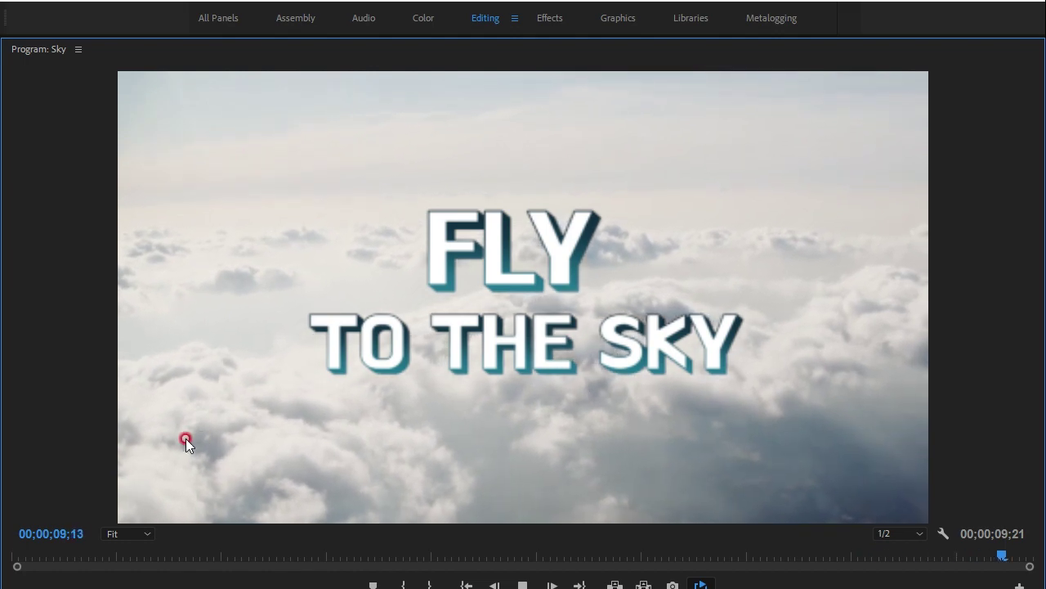
pyautogui.press('space')
pyautogui.press('`')
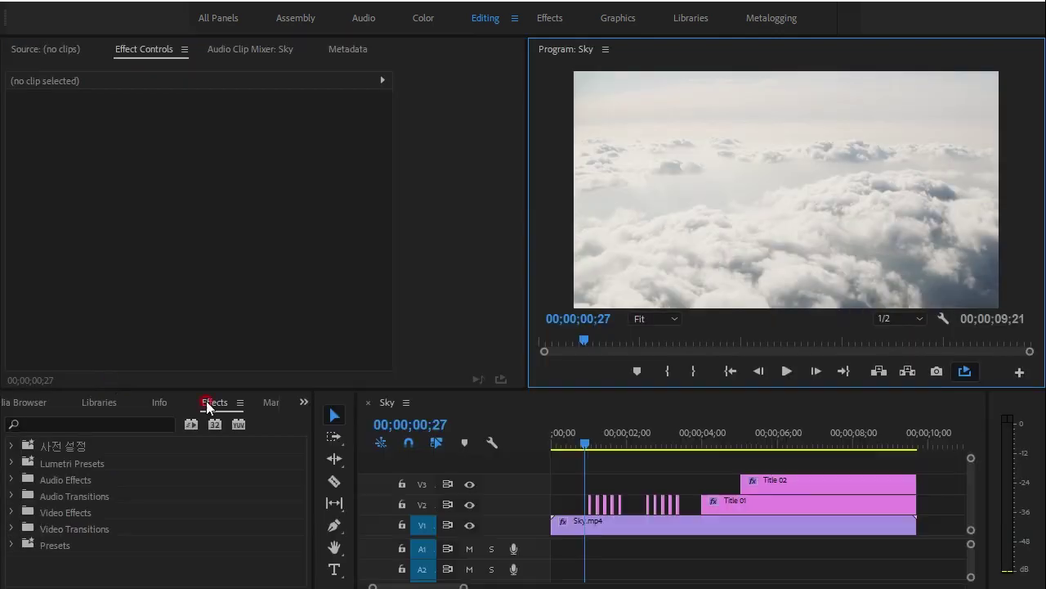
# - Show the 19_Basic Motion project bin from the hidden panels list
pyautogui.click(726, 460)
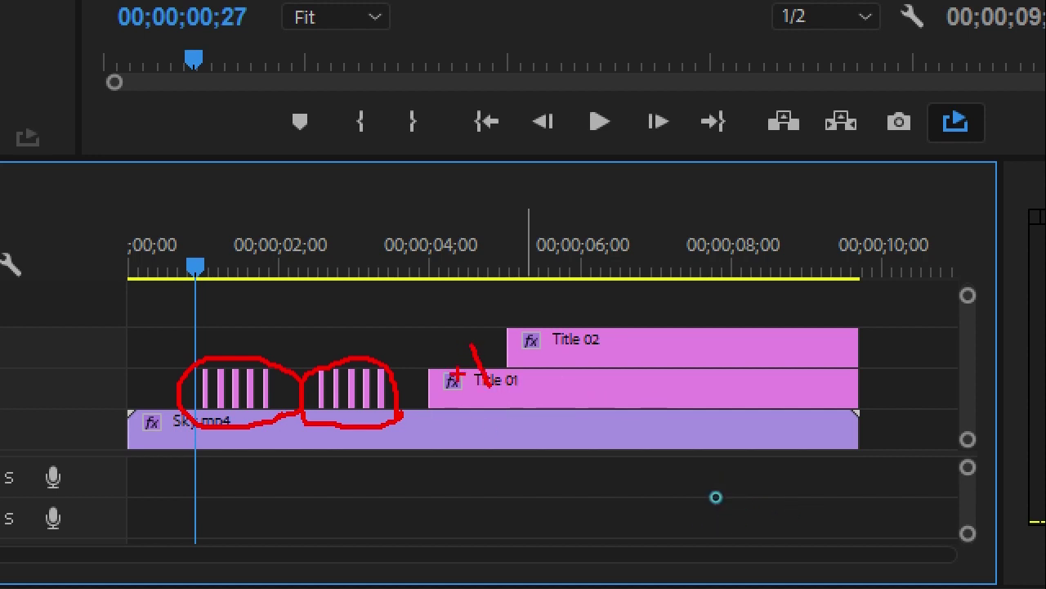
pyautogui.moveTo(671, 342); pyautogui.dragTo(692, 342)
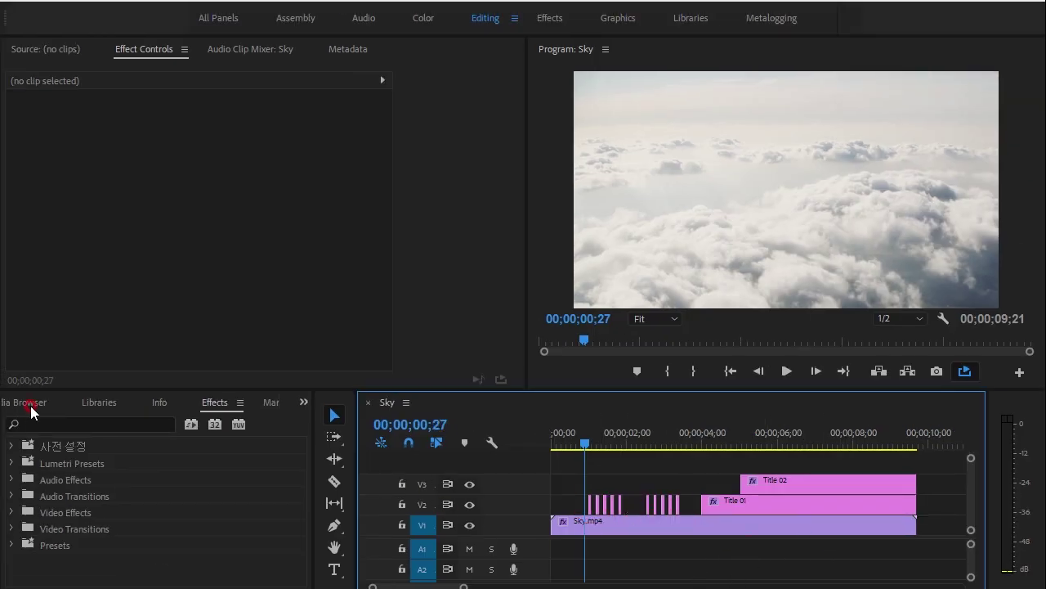
pyautogui.click(299, 404)
pyautogui.click(327, 422)
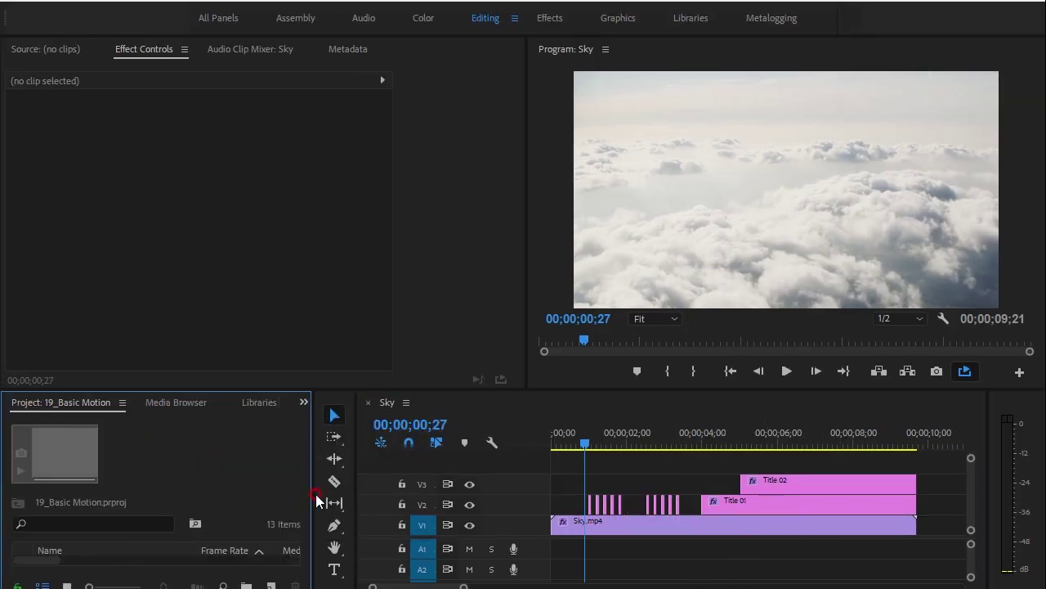
# - Create a new project named sky through File > New > Project
pyautogui.moveTo(298, 390); pyautogui.dragTo(299, 309)
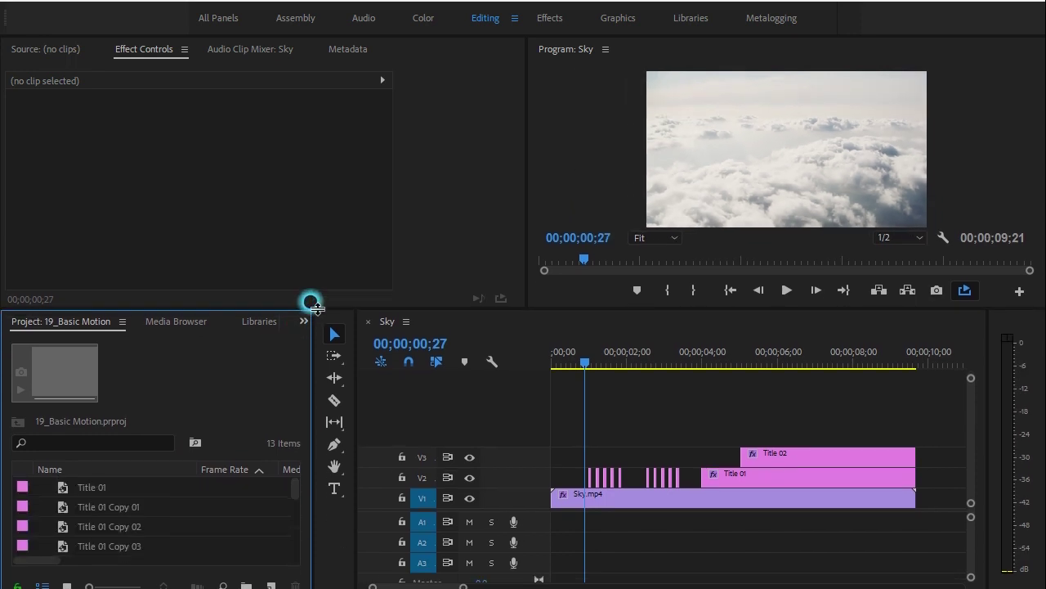
pyautogui.moveTo(296, 494); pyautogui.dragTo(296, 546)
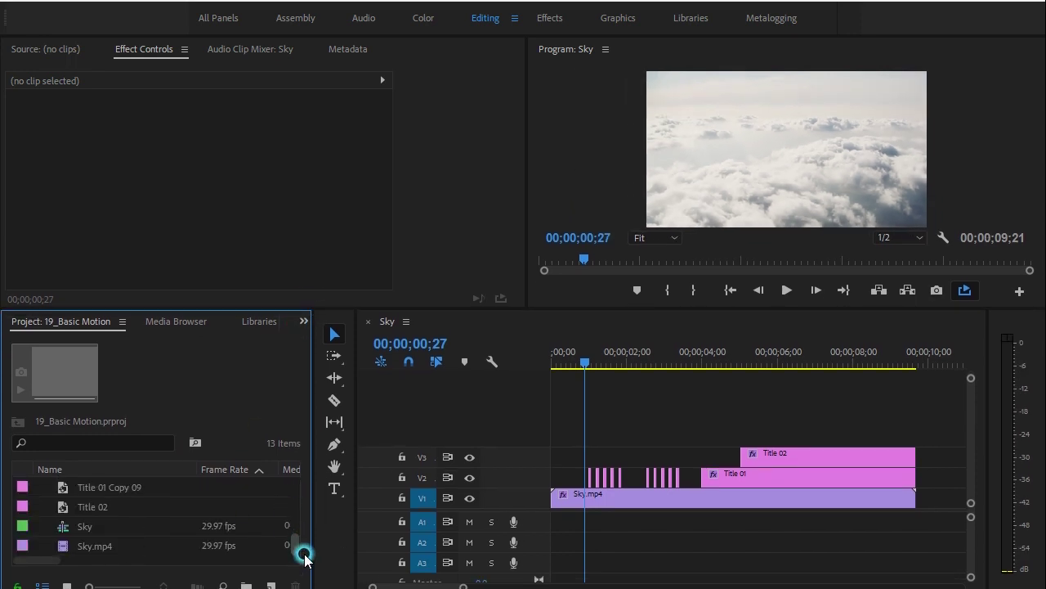
pyautogui.click(25, 1)
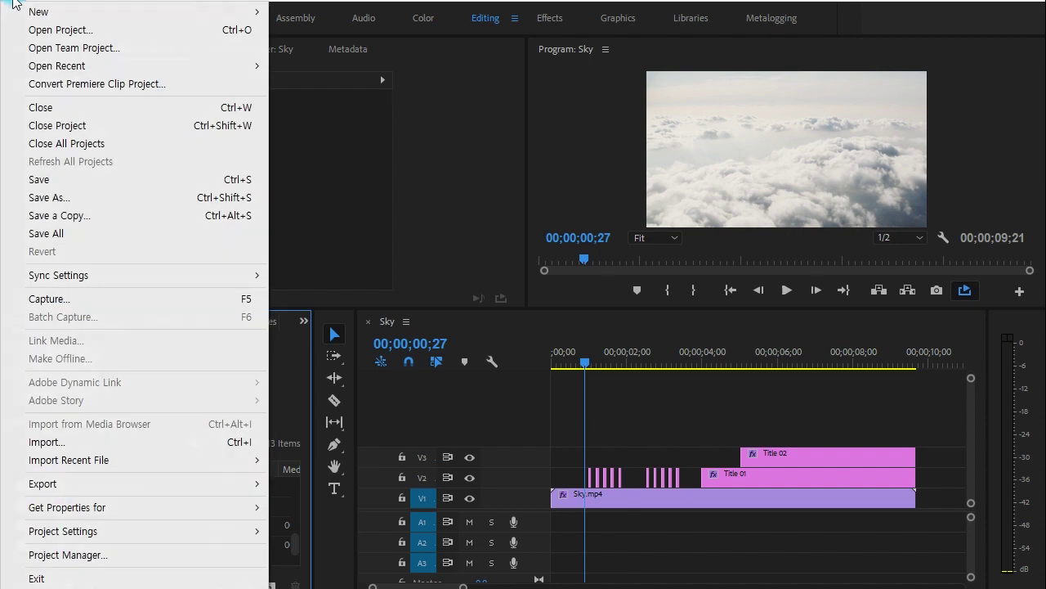
pyautogui.moveTo(19, 11)
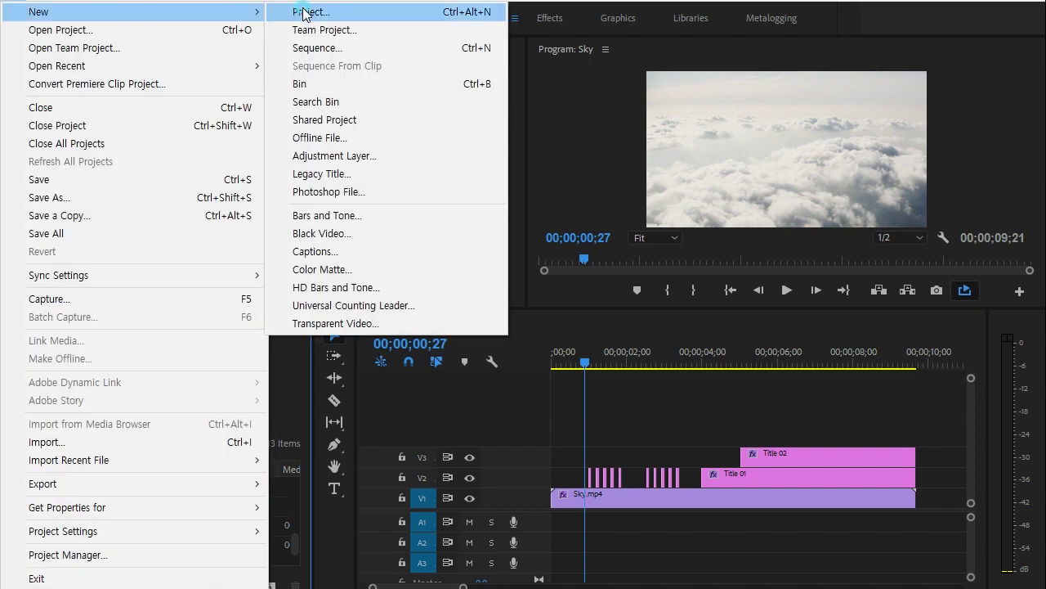
pyautogui.click(301, 12)
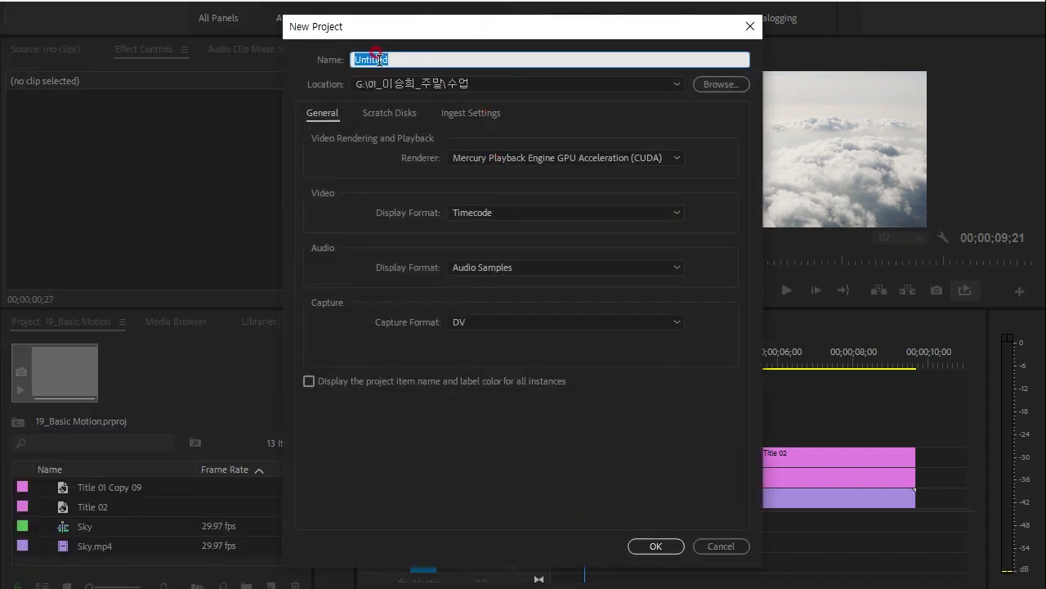
pyautogui.write('sky')
pyautogui.click(672, 547)
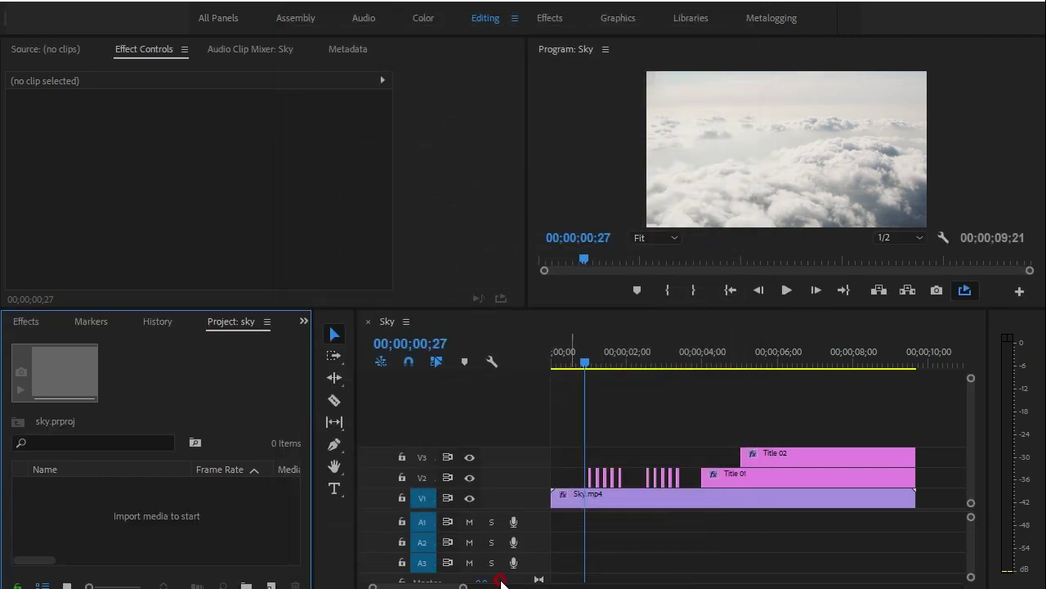
# - Import Sky.mp4 and make a Sky sequence from the clip
pyautogui.doubleClick(264, 516)
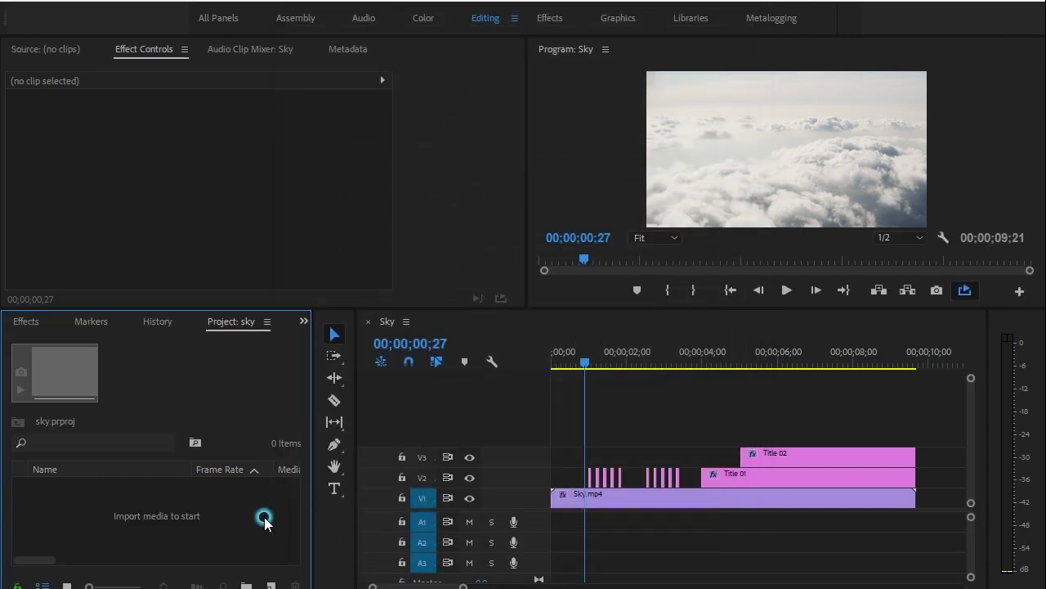
pyautogui.press('Escape')
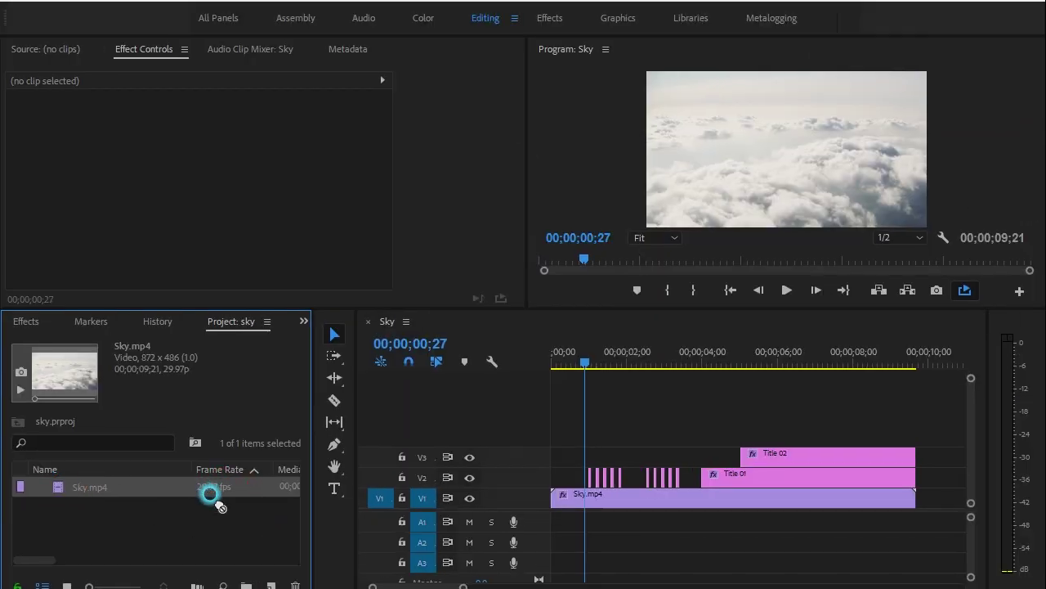
pyautogui.click(576, 557)
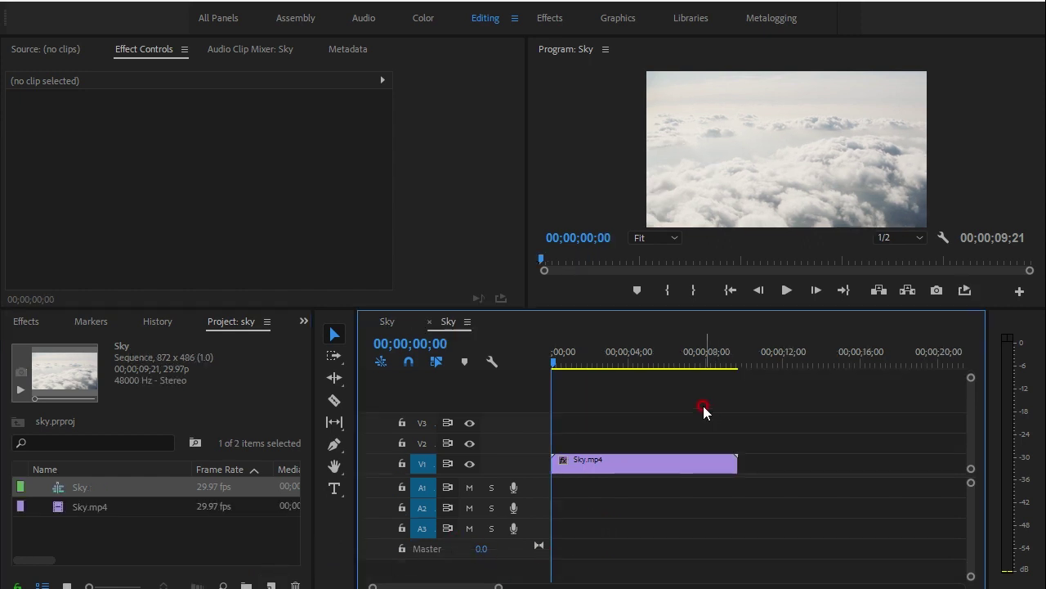
# - Fit the timeline to the clip and preview the Sky sequence, replaying from around 01;27
pyautogui.press('=')
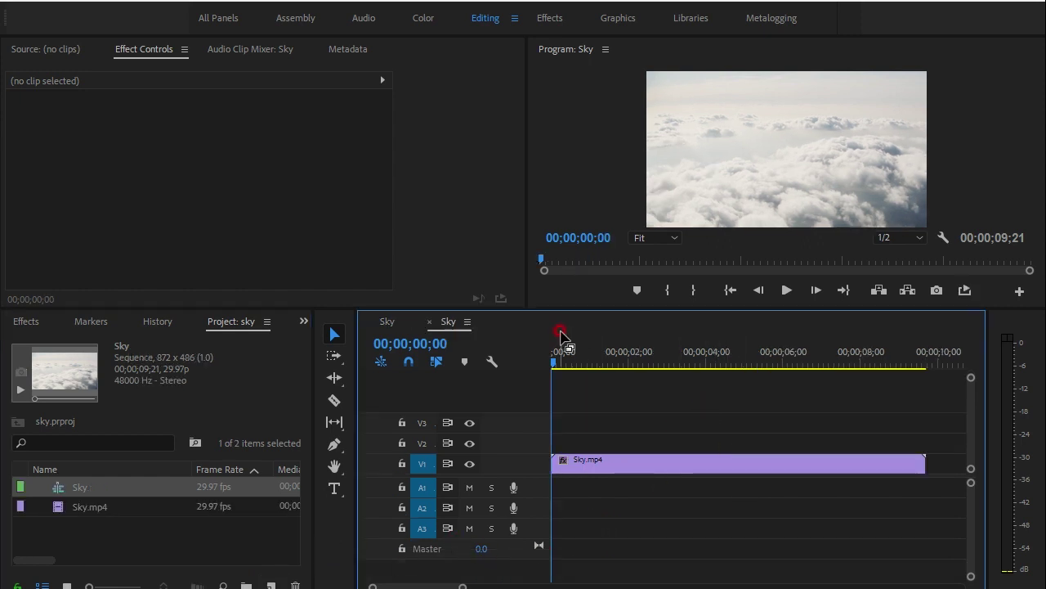
pyautogui.moveTo(574, 307); pyautogui.dragTo(577, 397)
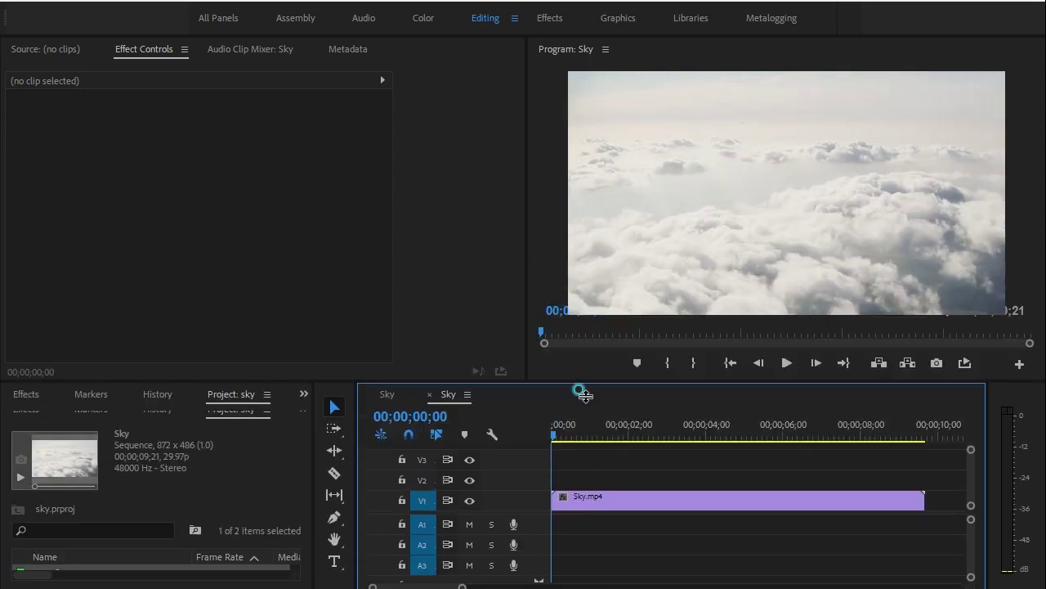
pyautogui.press('space')
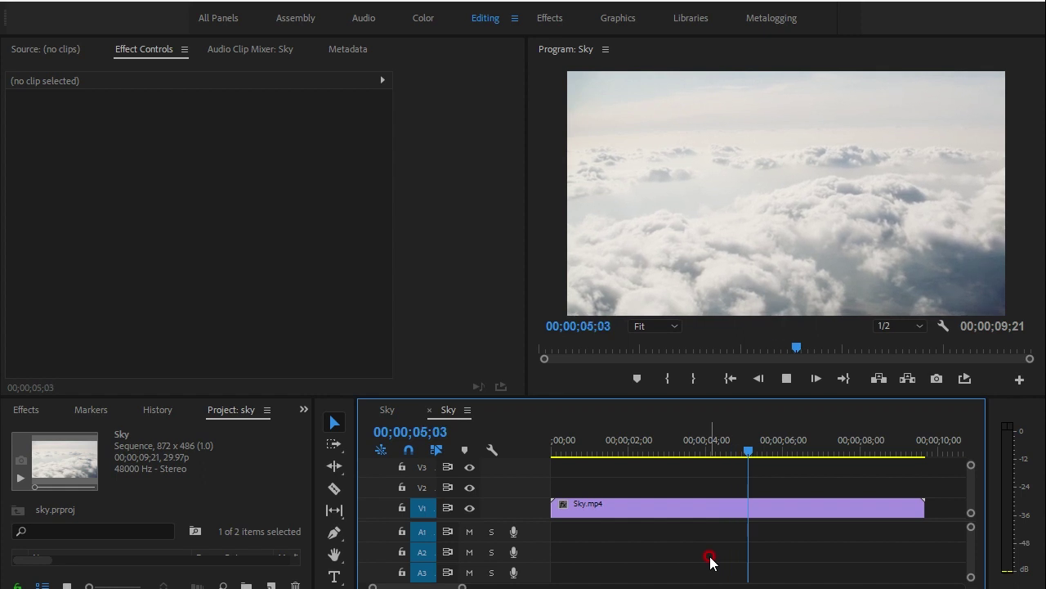
pyautogui.press('space')
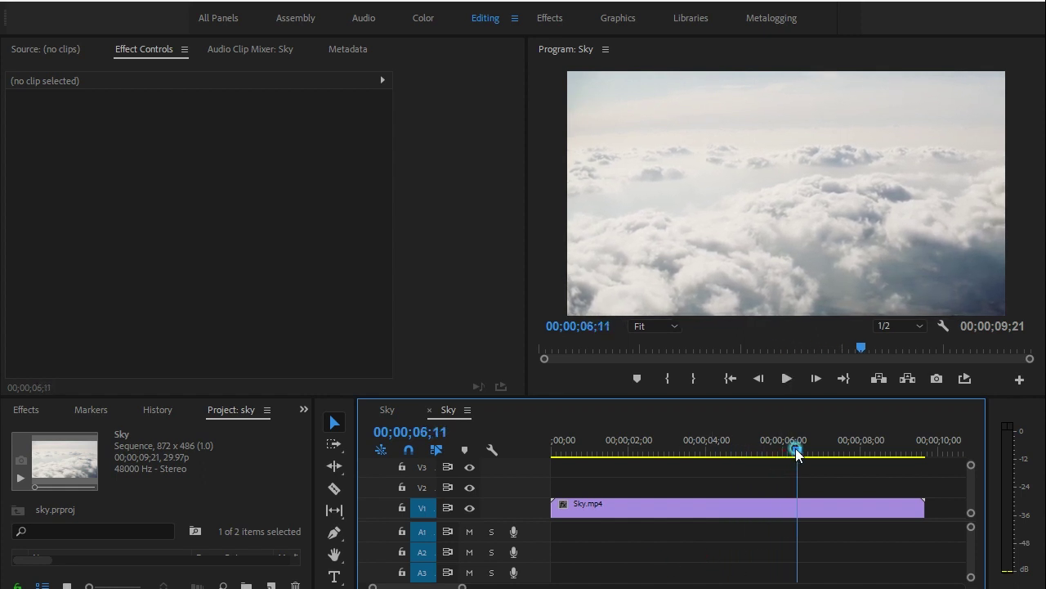
pyautogui.moveTo(797, 454); pyautogui.dragTo(624, 452)
pyautogui.click(847, 293)
pyautogui.press('space')
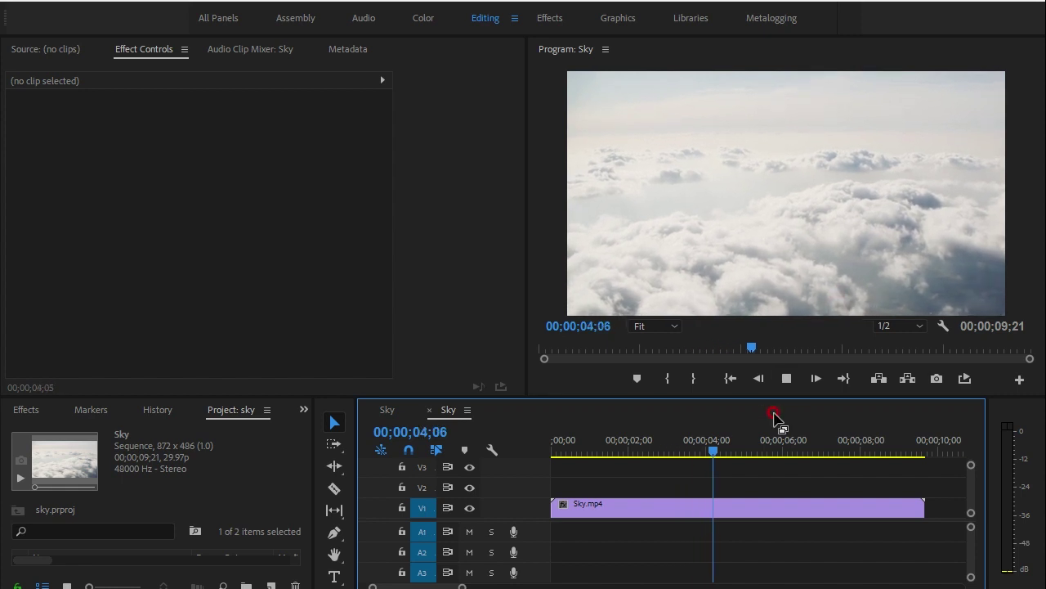
pyautogui.press('space')
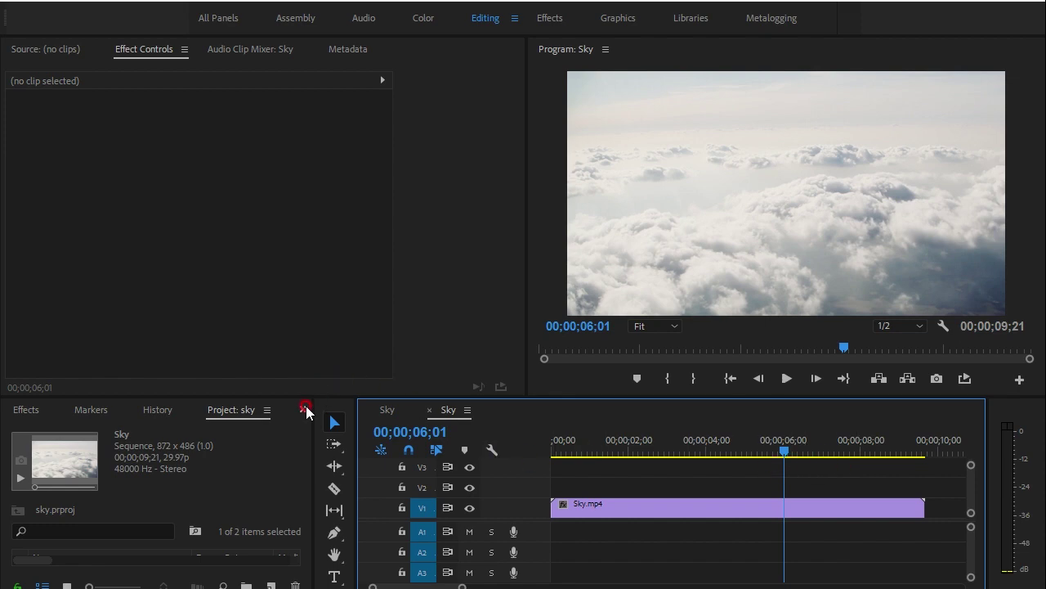
# - Bring up the Effects panel from the hidden panels list
pyautogui.click(304, 408)
pyautogui.click(327, 501)
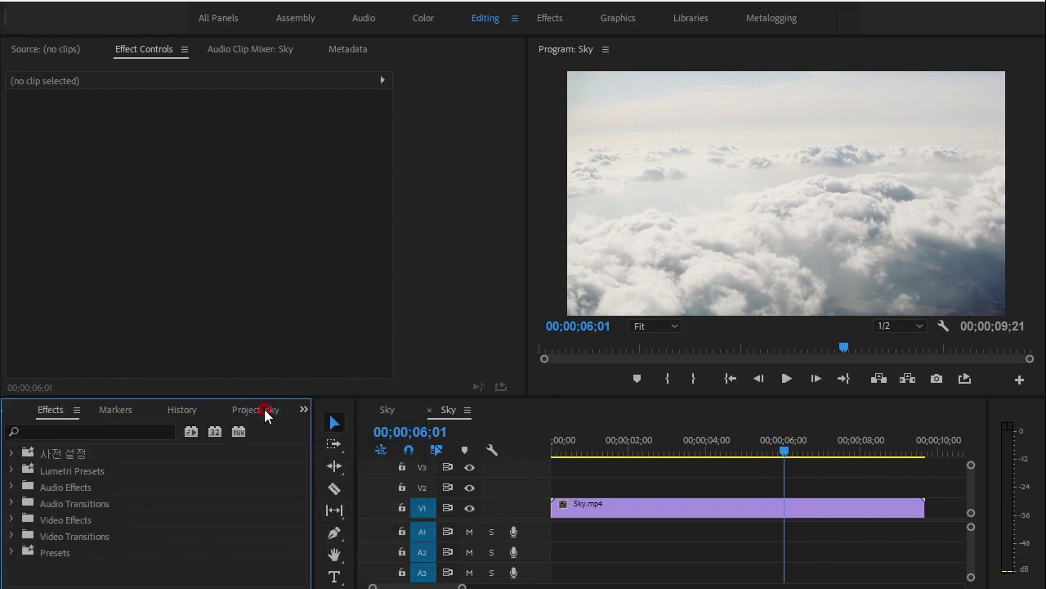
pyautogui.hotkey('ctrl', '1')
pyautogui.moveTo(64, 404); pyautogui.dragTo(61, 402)
pyautogui.moveTo(54, 482); pyautogui.dragTo(39, 483)
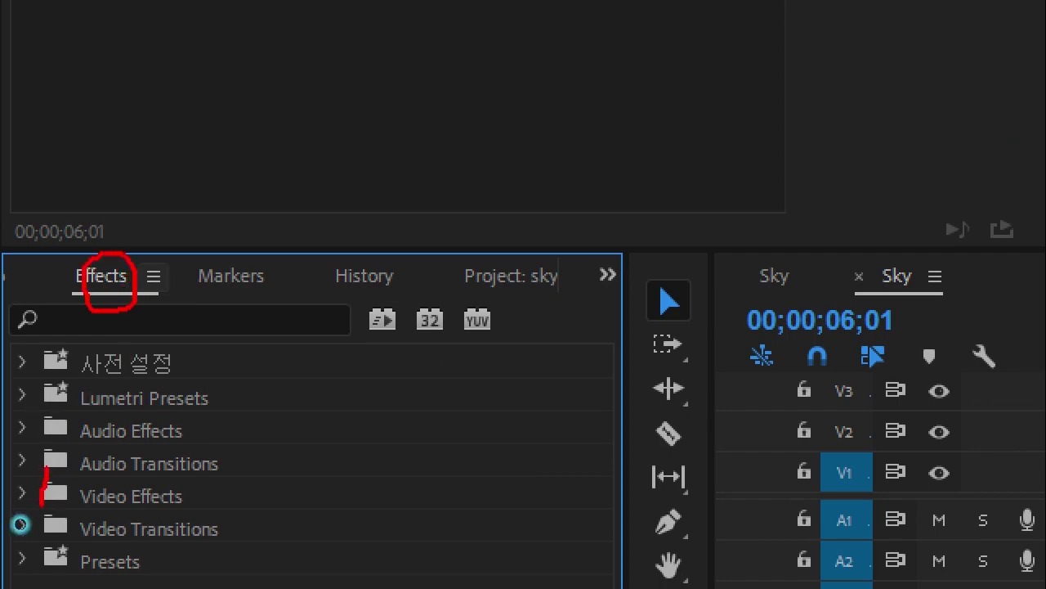
pyautogui.press('Escape')
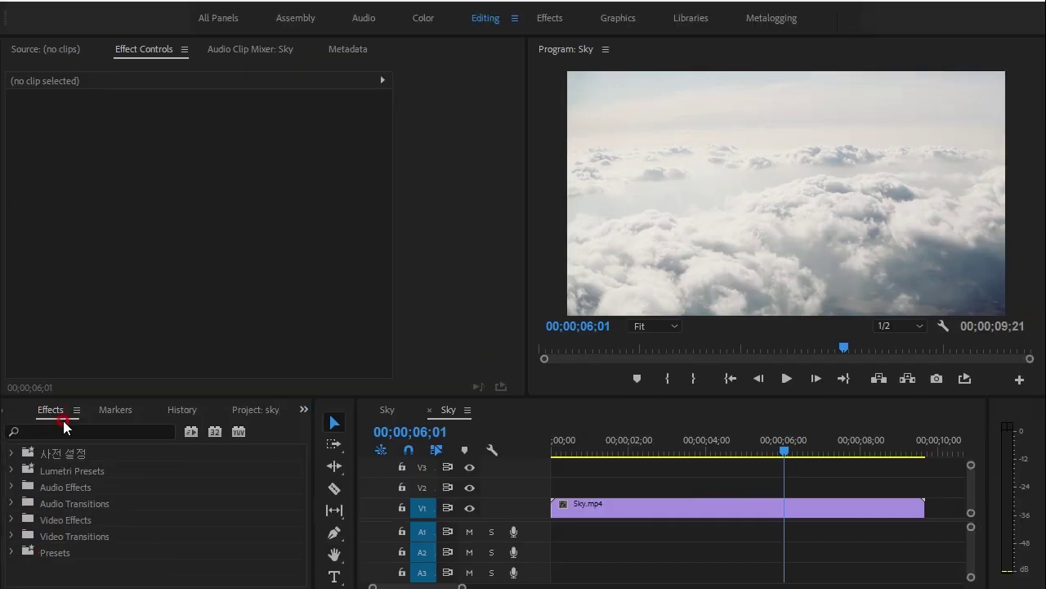
# - Apply Warp Stabilizer VFX from Video Effects > Distort to the Sky.mp4 clip
pyautogui.click(11, 520)
pyautogui.scroll(-4, 82, 518)
pyautogui.scroll(-1, 76, 531)
pyautogui.click(50, 519)
pyautogui.click(20, 520)
pyautogui.scroll(-1, 103, 509)
pyautogui.scroll(-1, 103, 516)
pyautogui.scroll(-1, 102, 524)
pyautogui.click(98, 537)
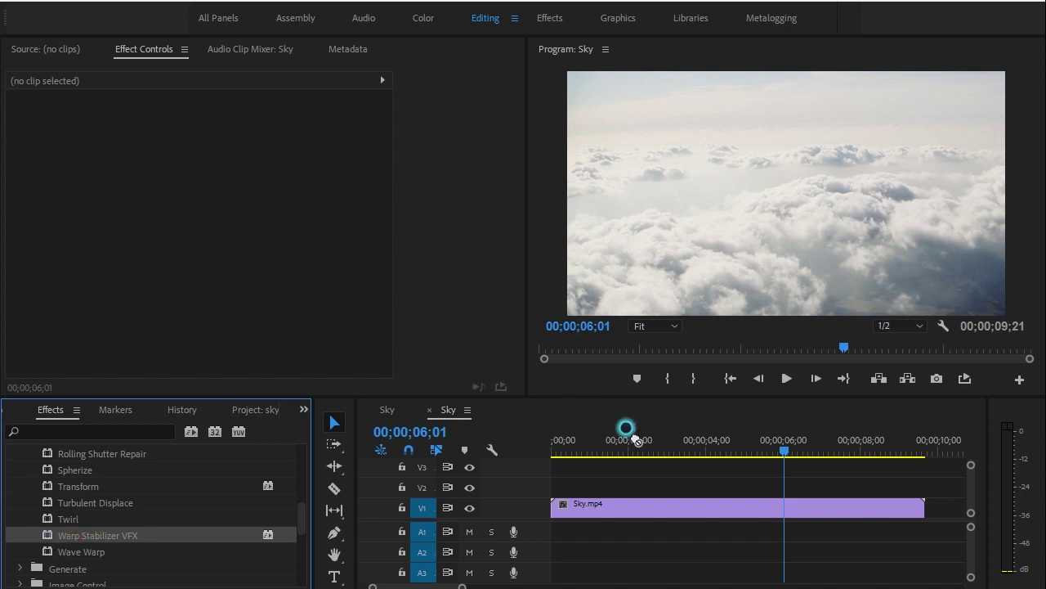
pyautogui.moveTo(49, 537); pyautogui.dragTo(646, 503)
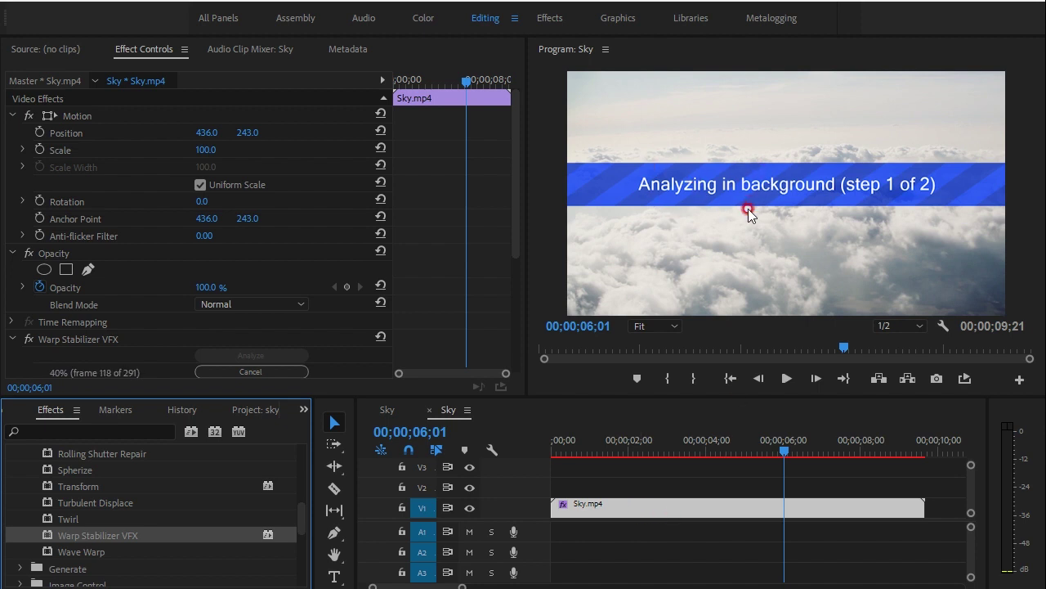
# - Play the stabilized cloud clip to preview it
pyautogui.scroll(-3, 518, 262)
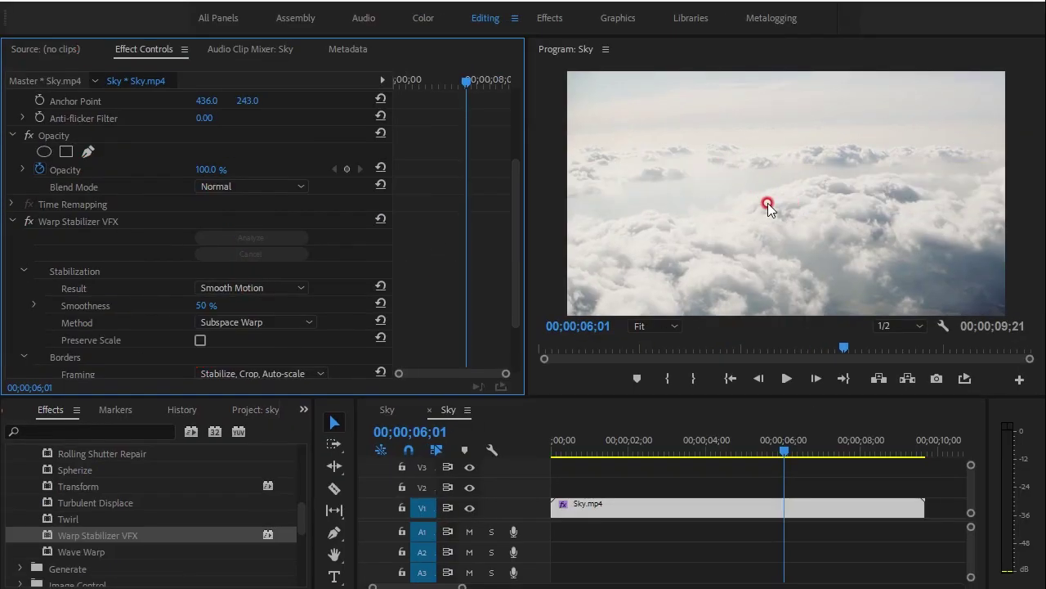
pyautogui.moveTo(781, 416)
pyautogui.mouseDown()
pyautogui.moveTo(784, 463)
pyautogui.moveTo(559, 578)
pyautogui.mouseUp()
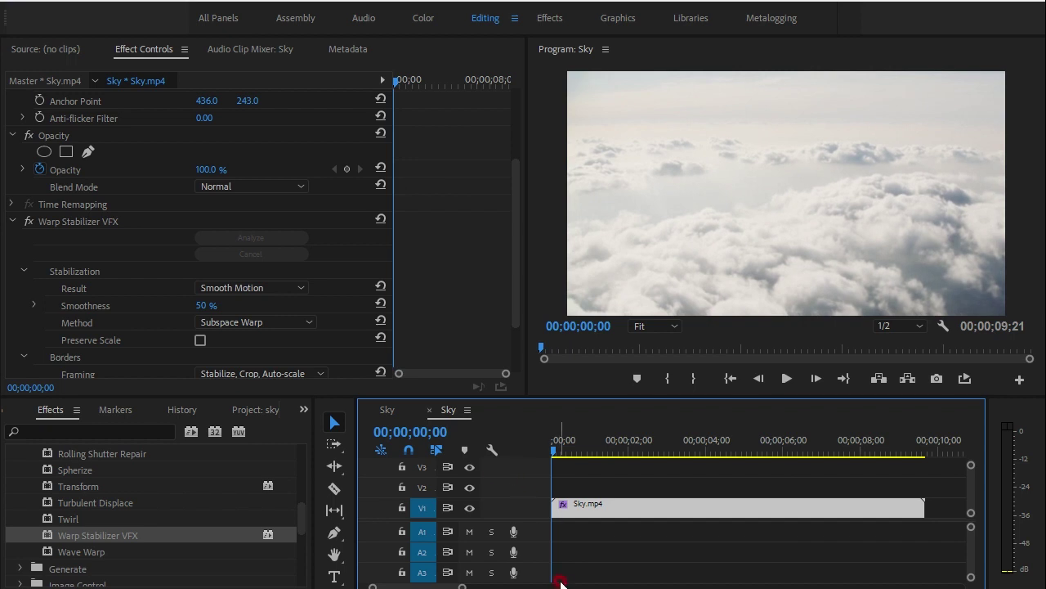
pyautogui.press('space')
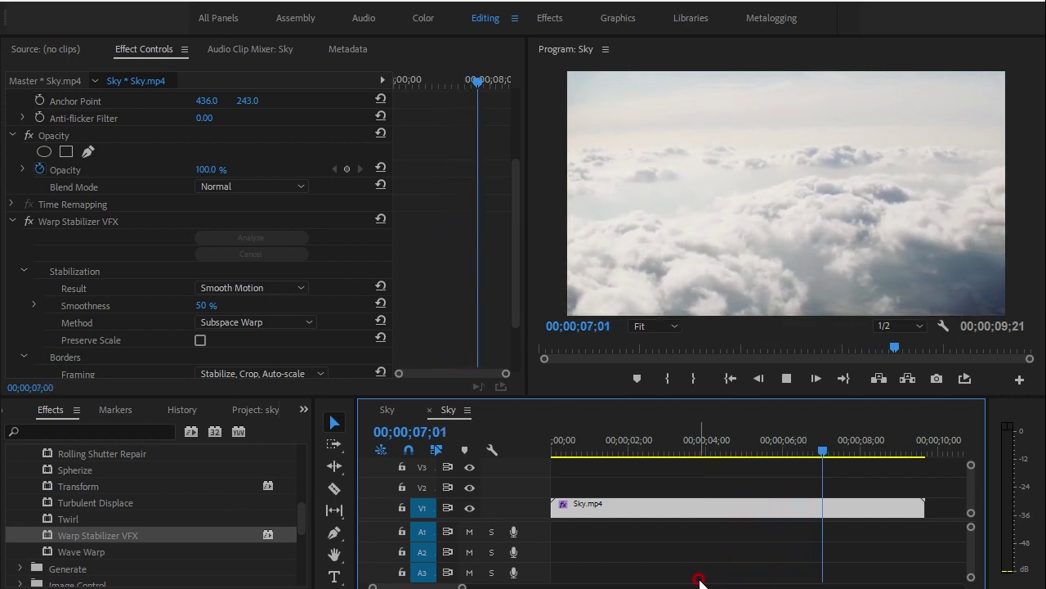
pyautogui.press('space')
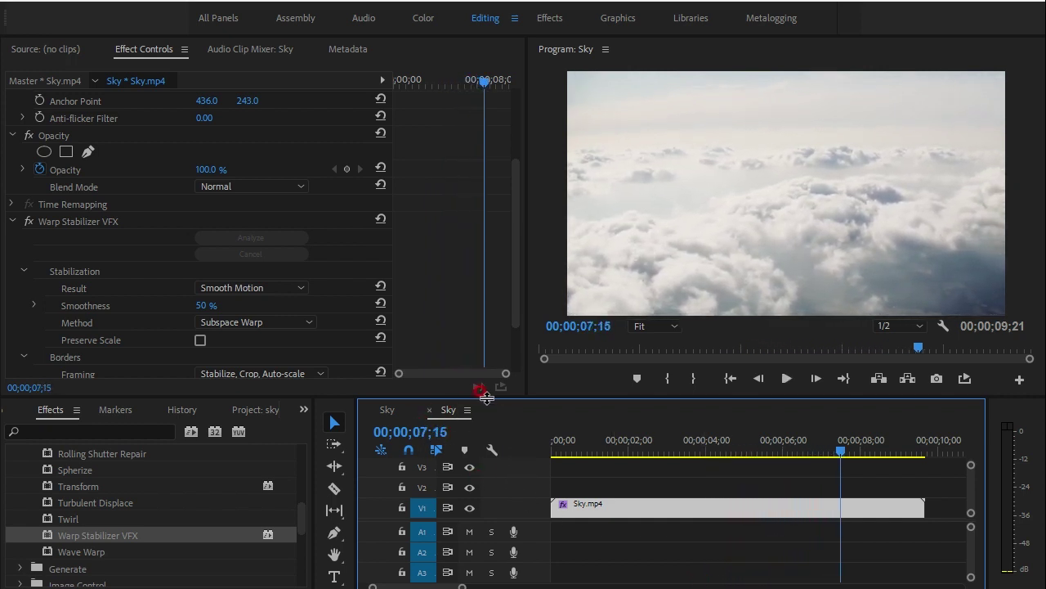
# - Resize the monitor and timeline panels and move the playhead back to 00;00;01;08
pyautogui.moveTo(488, 395); pyautogui.dragTo(489, 416)
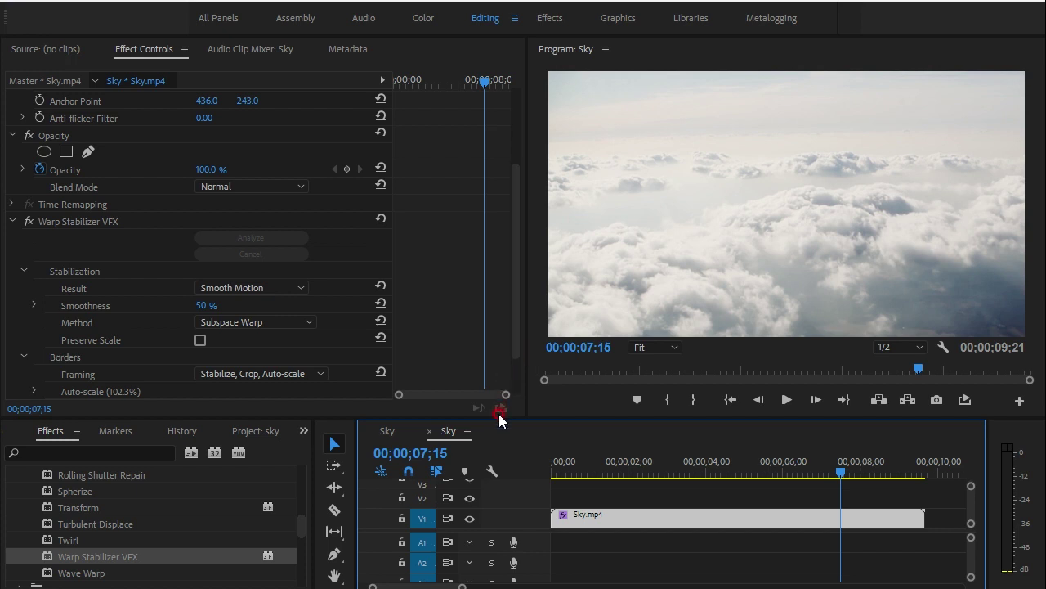
pyautogui.moveTo(502, 417); pyautogui.dragTo(500, 378)
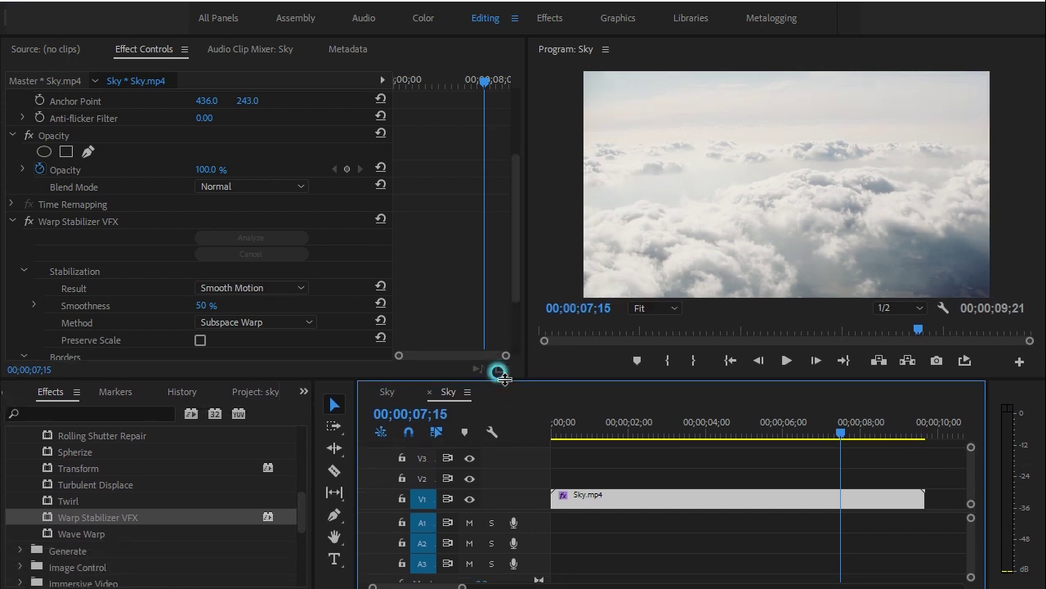
pyautogui.moveTo(838, 433); pyautogui.dragTo(599, 434)
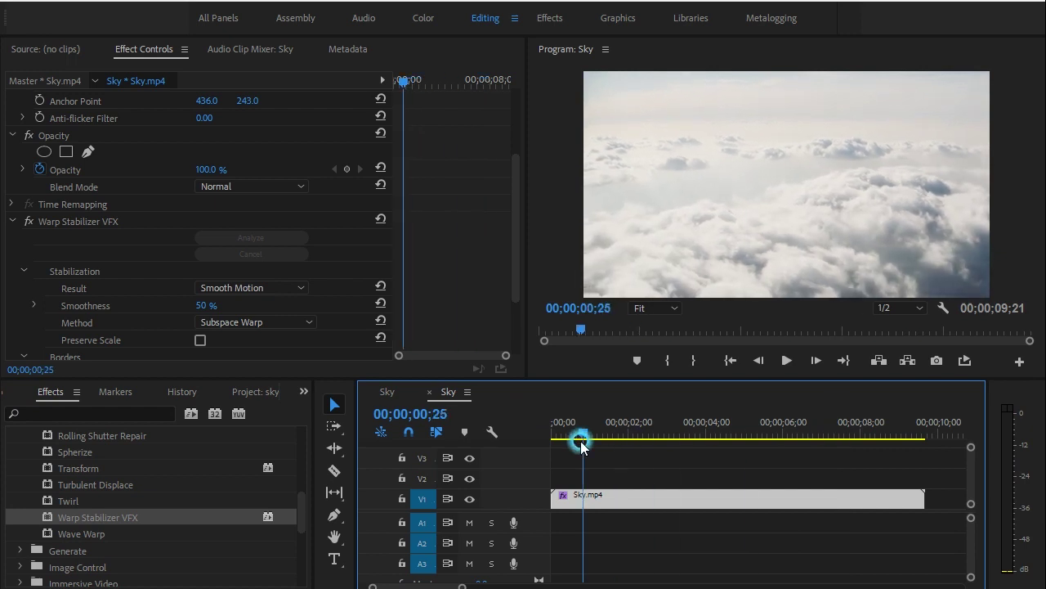
pyautogui.click(565, 519)
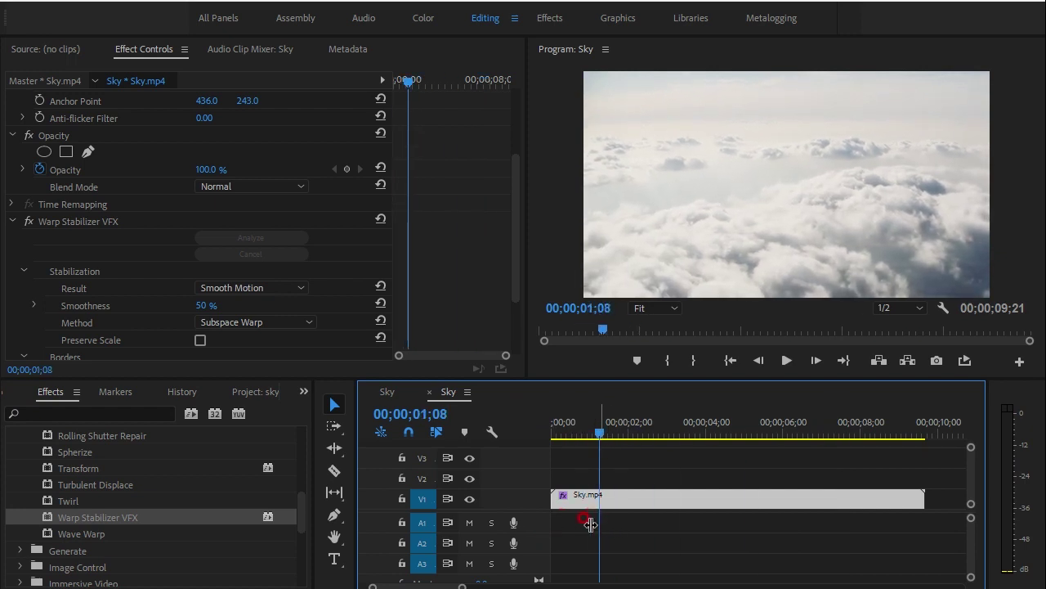
pyautogui.click(331, 561)
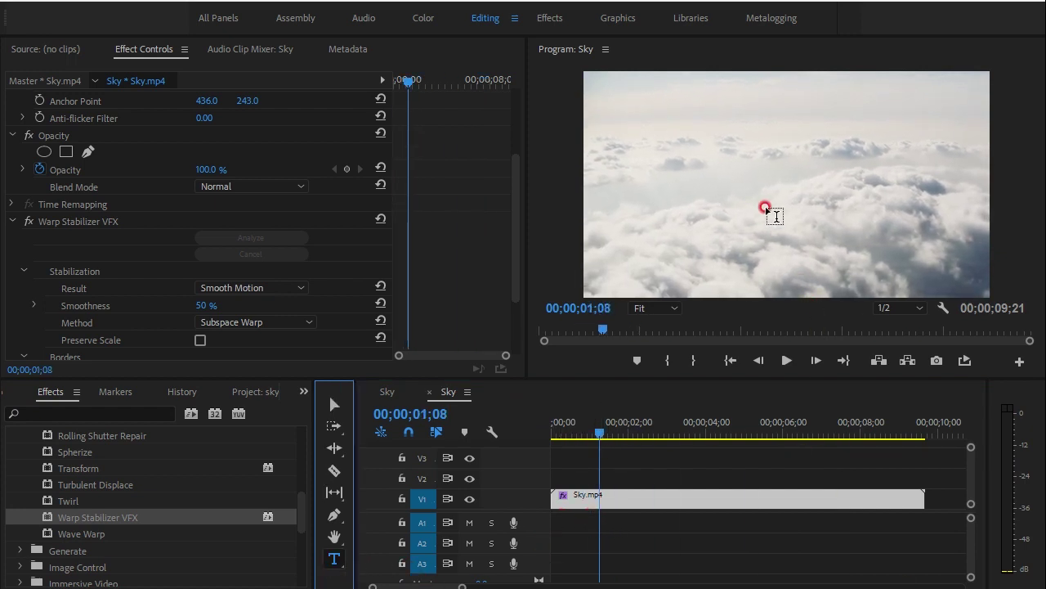
# - Type a FLY title onto the cloud footage in the Program monitor
pyautogui.click(827, 254)
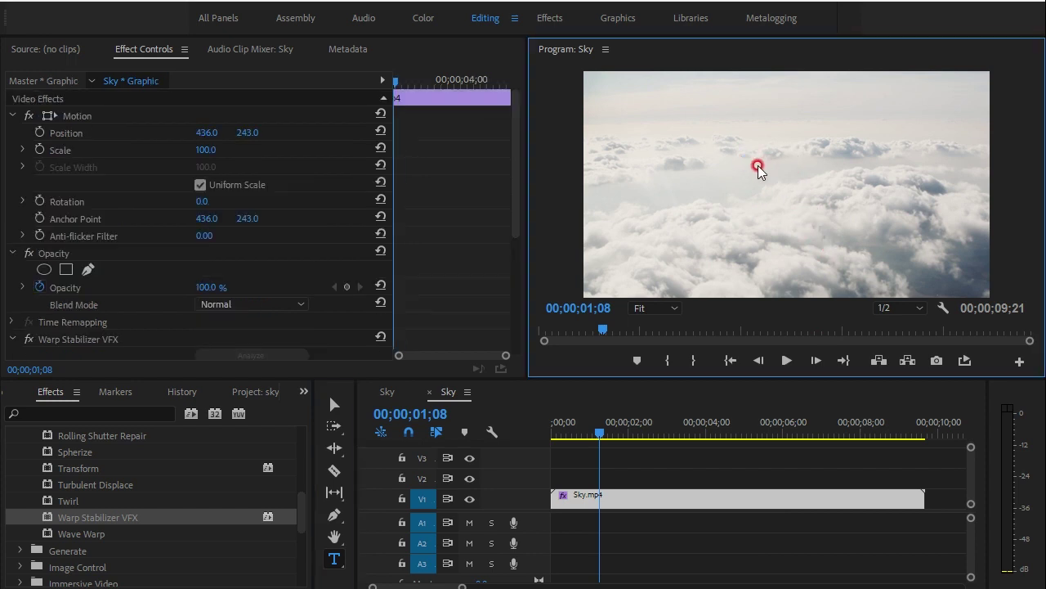
pyautogui.click(765, 162)
pyautogui.write('FLY')
pyautogui.click(333, 403)
pyautogui.moveTo(517, 193); pyautogui.dragTo(523, 296)
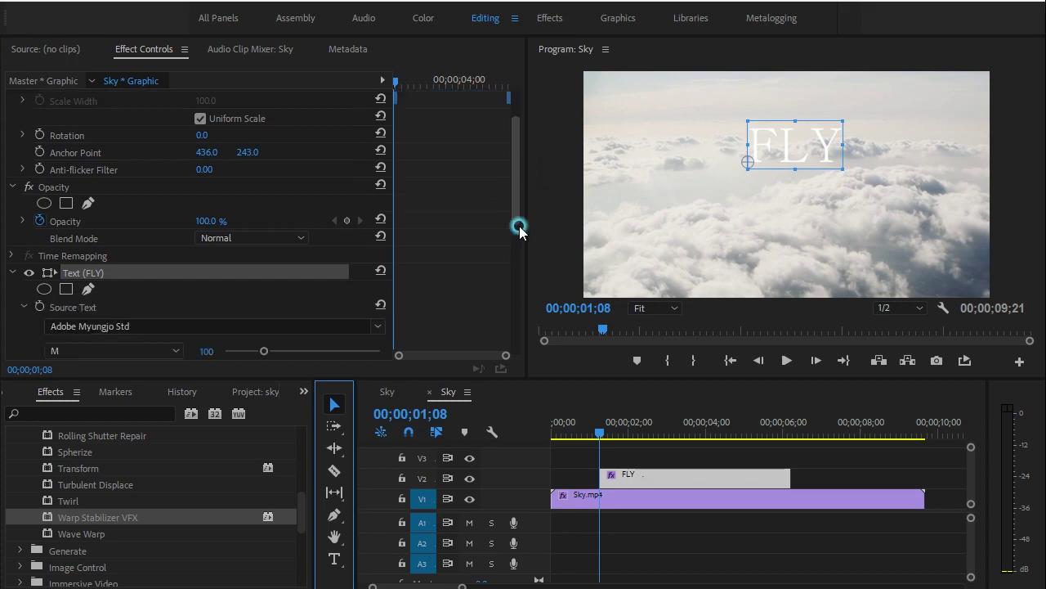
# - Change the FLY text fill from white to blue 1C0CB6
pyautogui.click(75, 246)
pyautogui.click(93, 77)
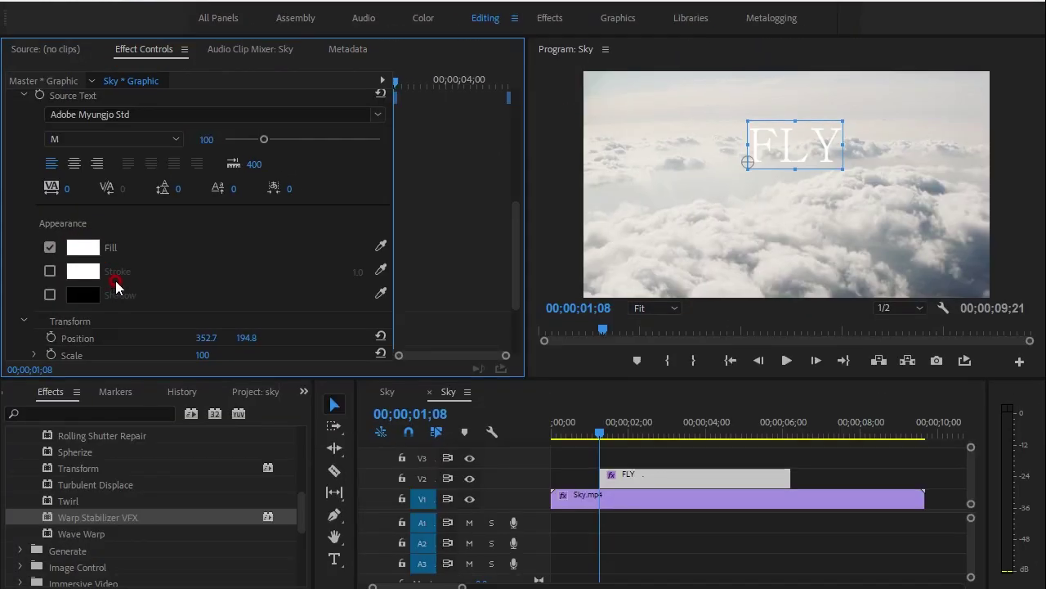
pyautogui.click(90, 247)
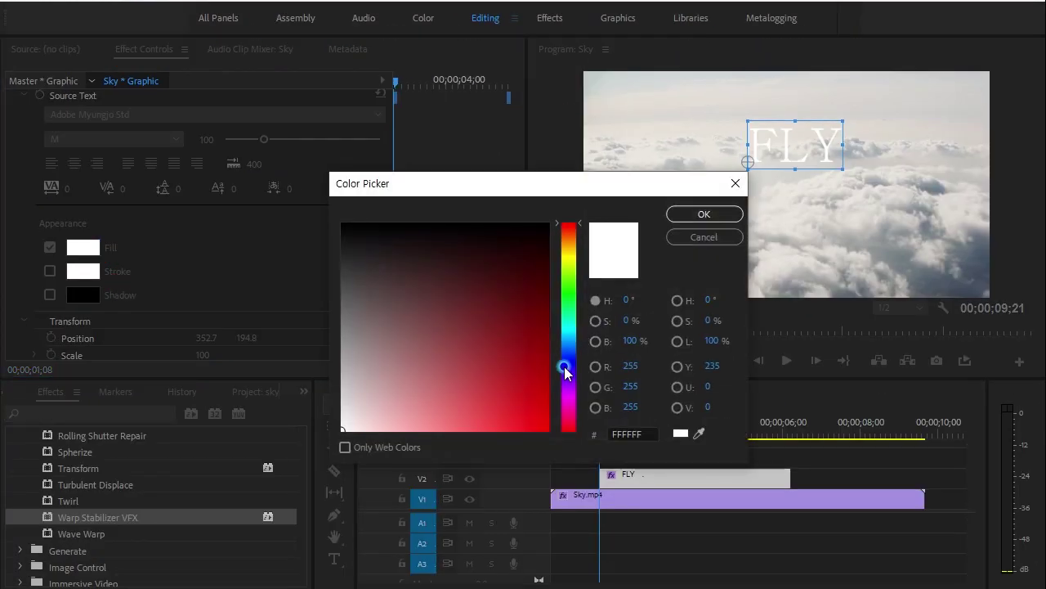
pyautogui.click(565, 372)
pyautogui.moveTo(528, 362); pyautogui.dragTo(535, 371)
pyautogui.click(713, 220)
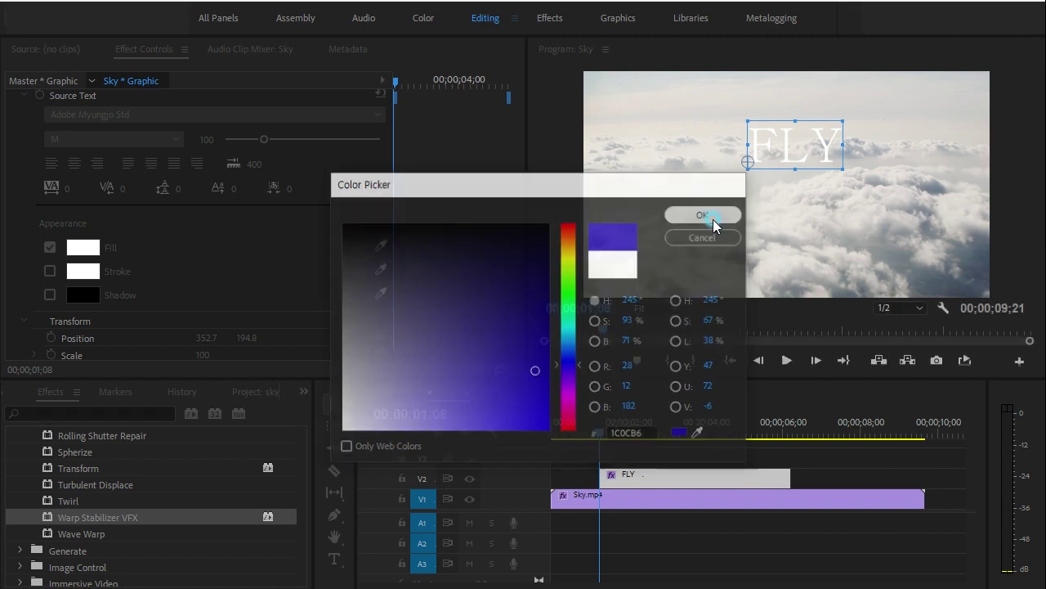
pyautogui.click(121, 116)
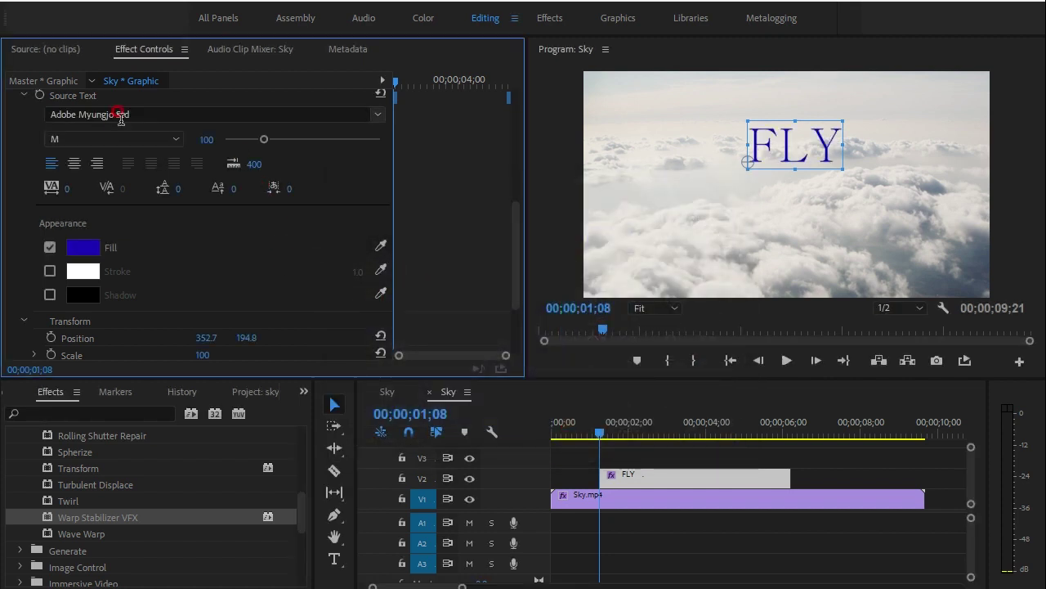
pyautogui.click(377, 115)
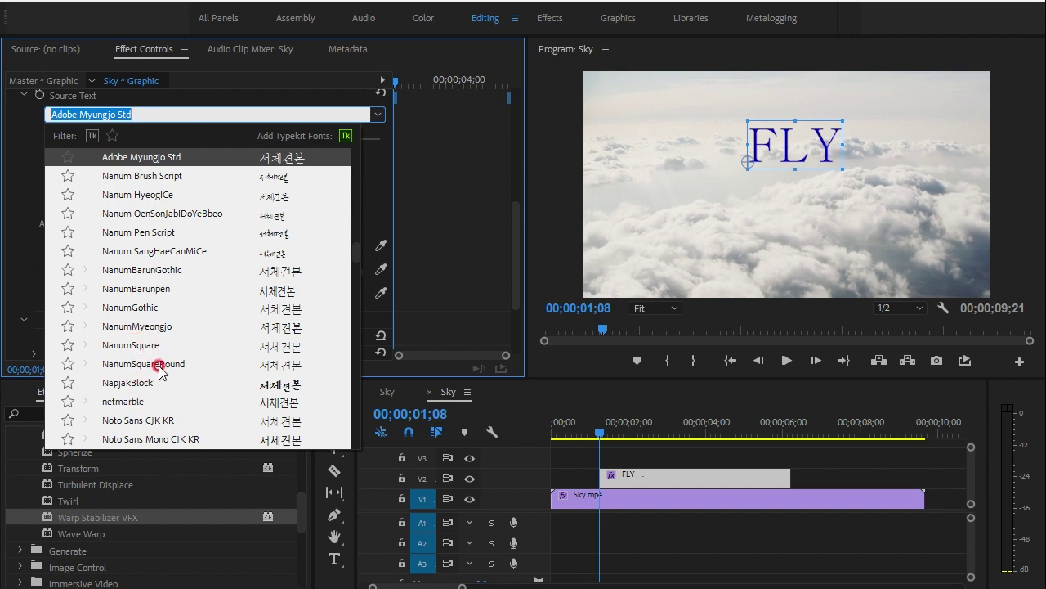
# - Set the FLY Source Text to NanumGothic ExtraBold, size 137, centre-aligned
pyautogui.click(149, 308)
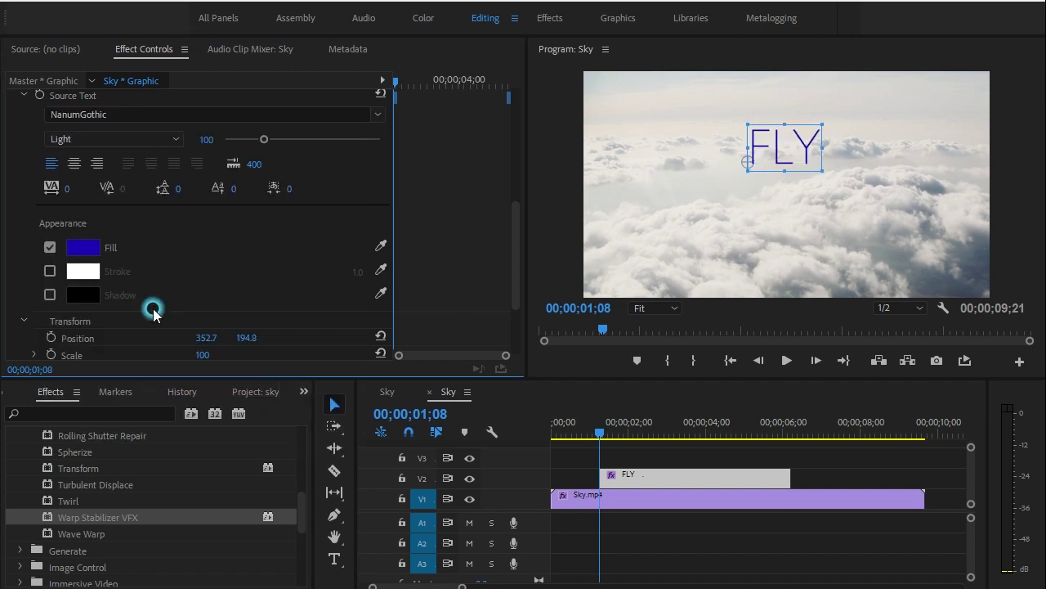
pyautogui.click(116, 141)
pyautogui.click(109, 215)
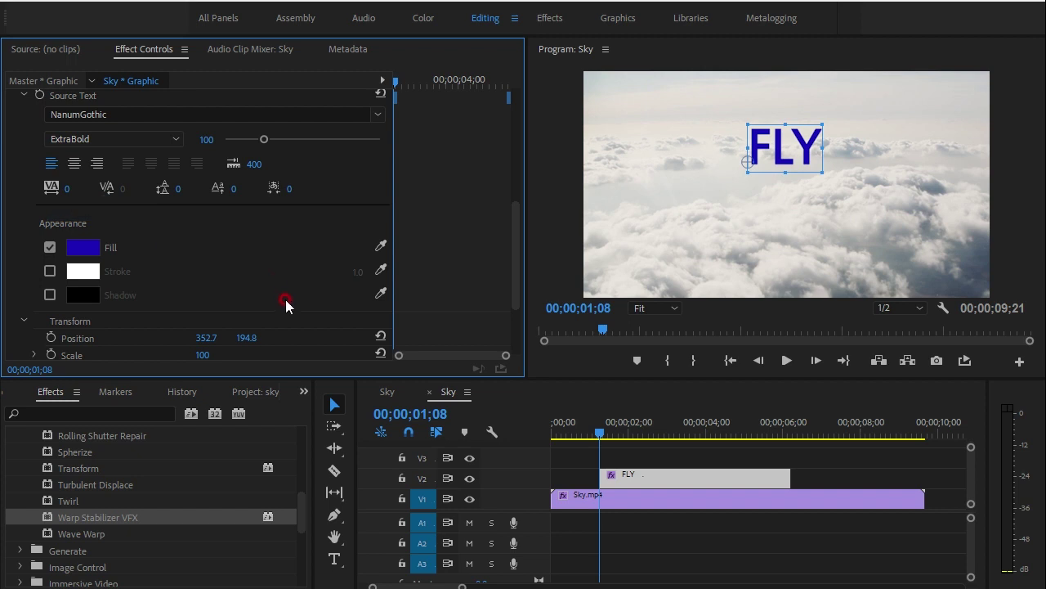
pyautogui.moveTo(260, 142); pyautogui.dragTo(279, 140)
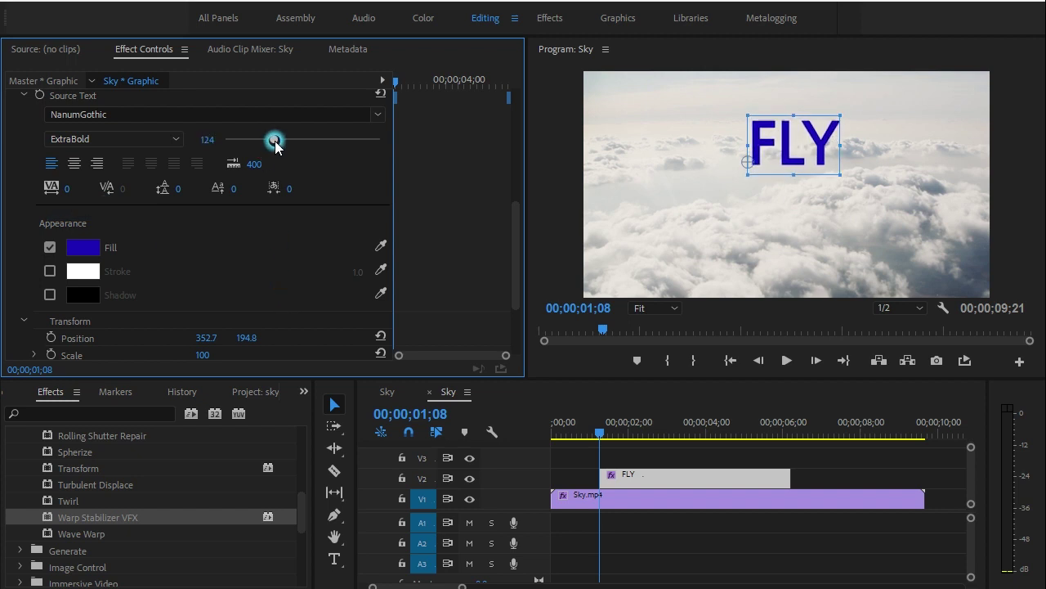
pyautogui.click(263, 336)
pyautogui.click(73, 164)
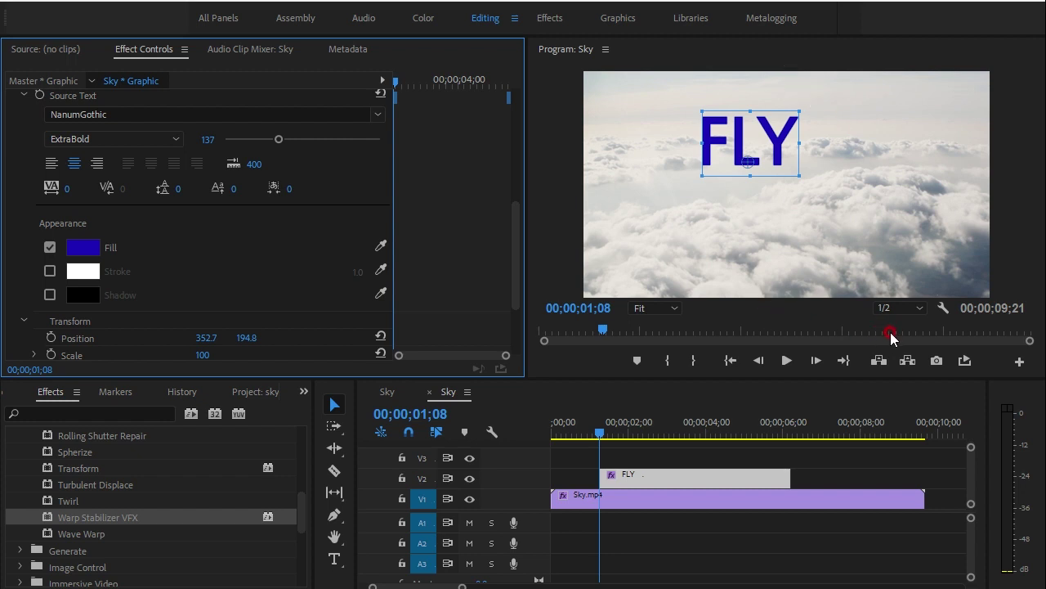
# - Add the Snap Graphics button to the Program monitor's button bar and turn it on
pyautogui.click(1018, 361)
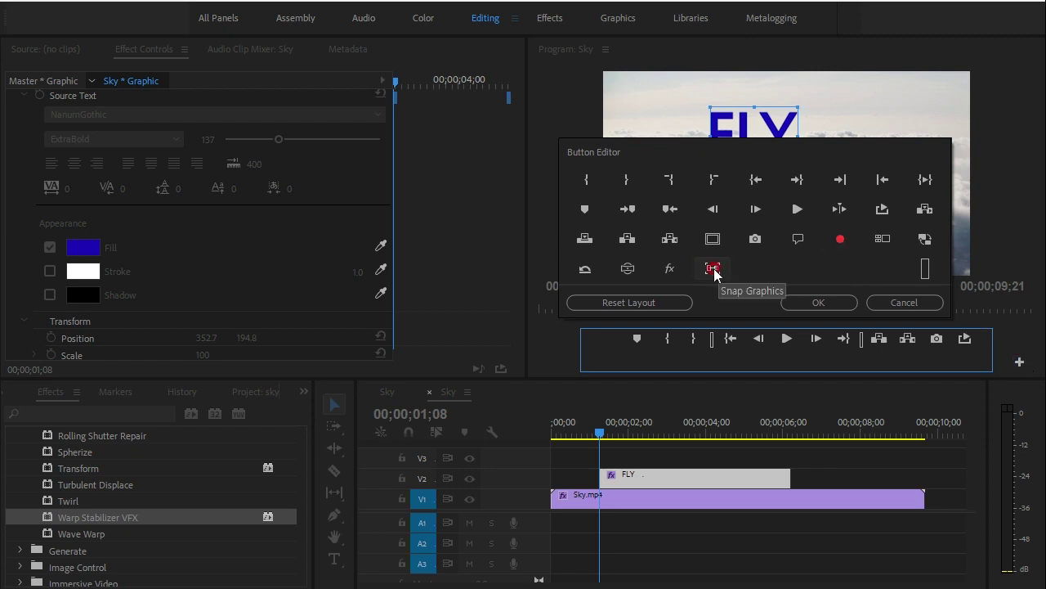
pyautogui.moveTo(713, 273); pyautogui.dragTo(897, 347)
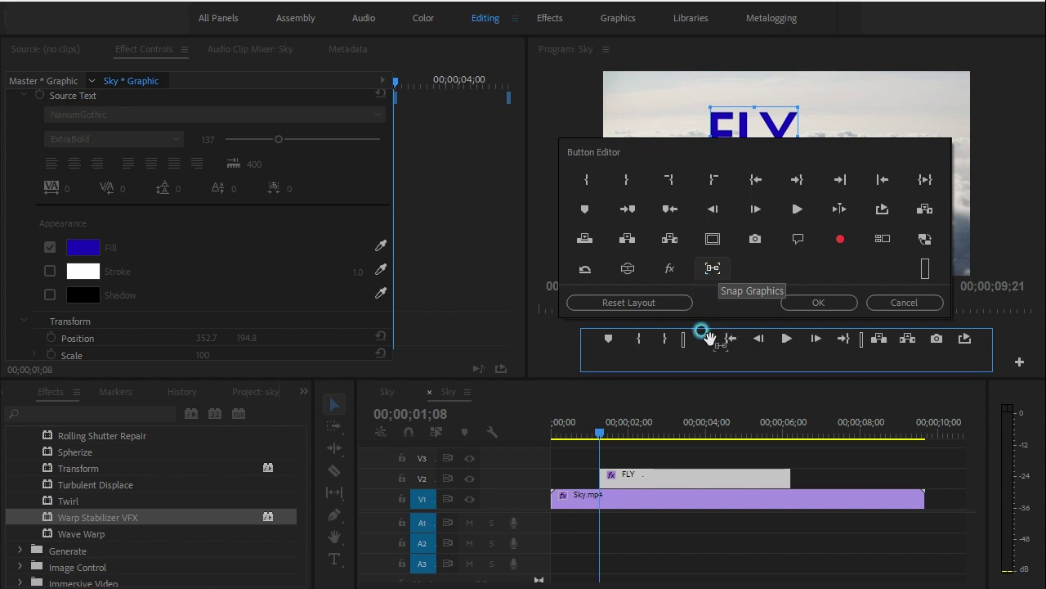
pyautogui.moveTo(897, 347); pyautogui.dragTo(914, 344)
pyautogui.click(849, 307)
pyautogui.click(906, 361)
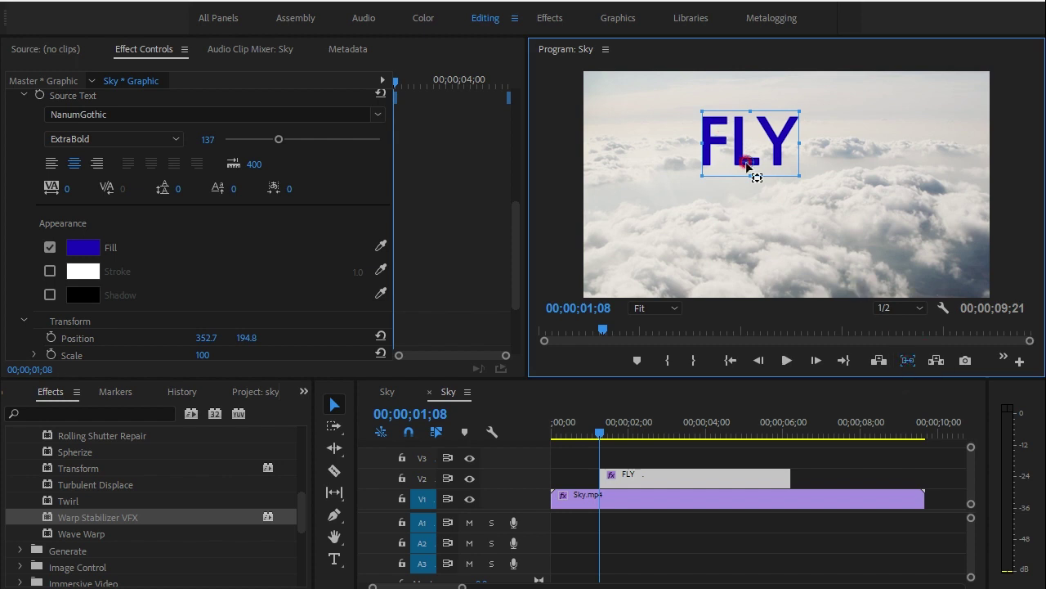
# - Drag the FLY title onto the centre guide at position 430.3, 208.5, then deselect it
pyautogui.moveTo(783, 167)
pyautogui.mouseDown()
pyautogui.moveTo(829, 204)
pyautogui.moveTo(789, 153)
pyautogui.moveTo(835, 185)
pyautogui.moveTo(808, 162)
pyautogui.moveTo(828, 273)
pyautogui.moveTo(828, 137)
pyautogui.moveTo(821, 144)
pyautogui.mouseUp()
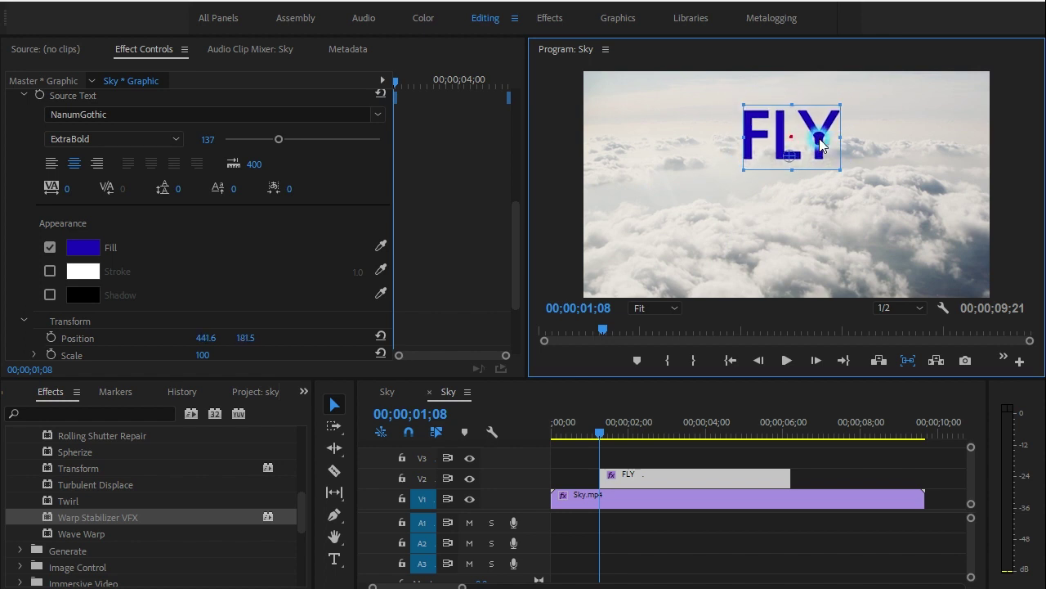
pyautogui.moveTo(818, 139); pyautogui.dragTo(813, 142)
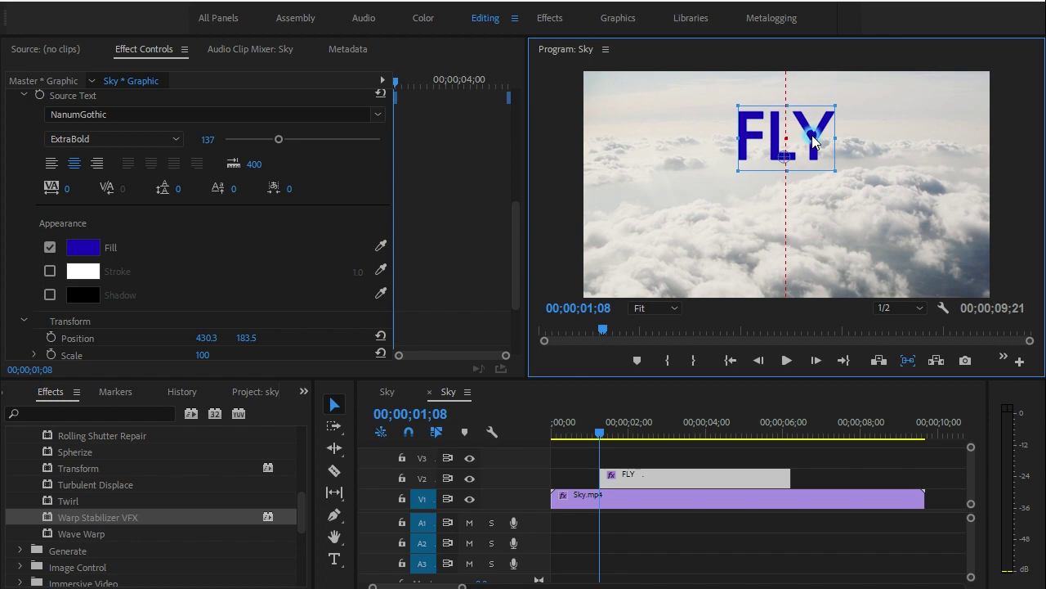
pyautogui.moveTo(813, 141); pyautogui.dragTo(813, 153)
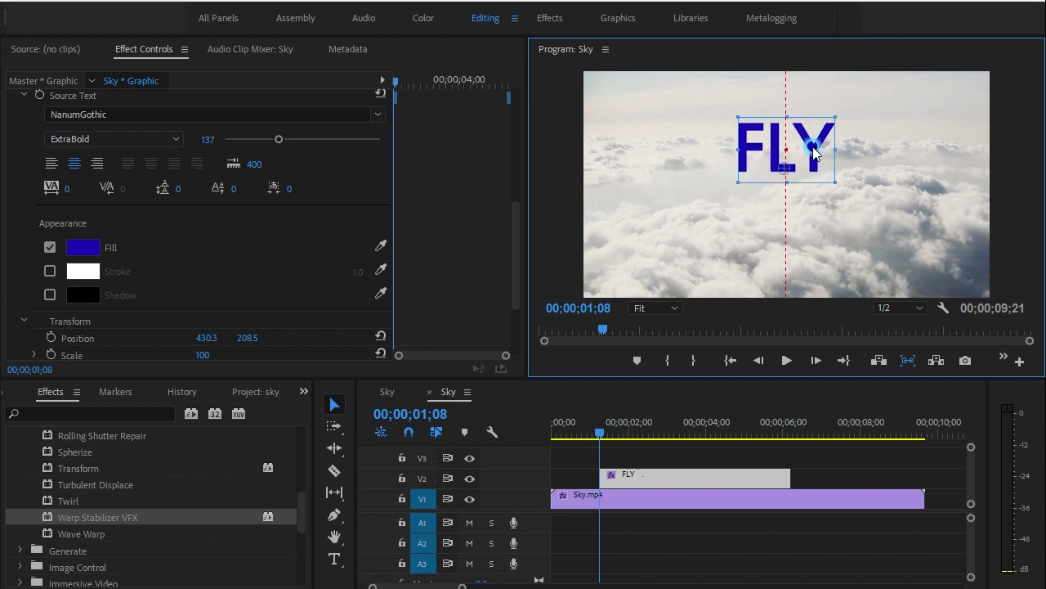
pyautogui.click(663, 555)
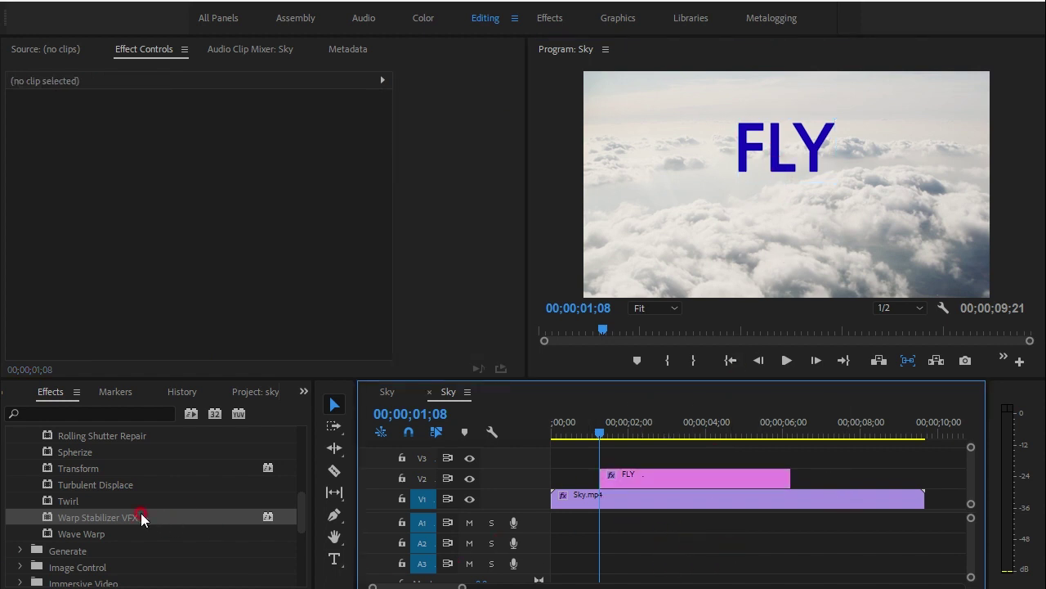
# - Type 'To The Sky' below FLY and drag it left toward the centre
pyautogui.click(335, 559)
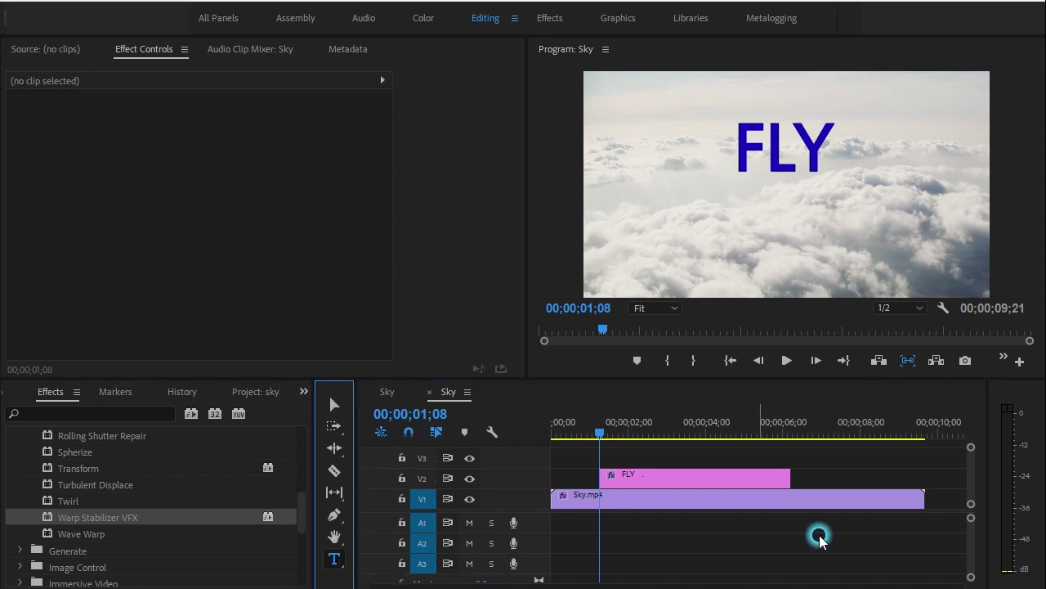
pyautogui.click(712, 227)
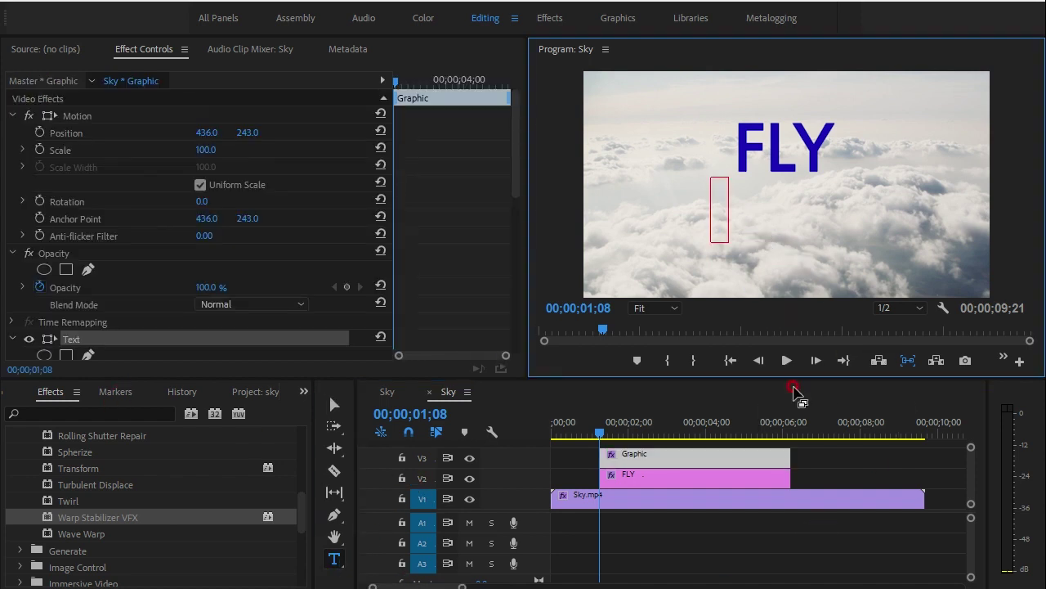
pyautogui.write('T')
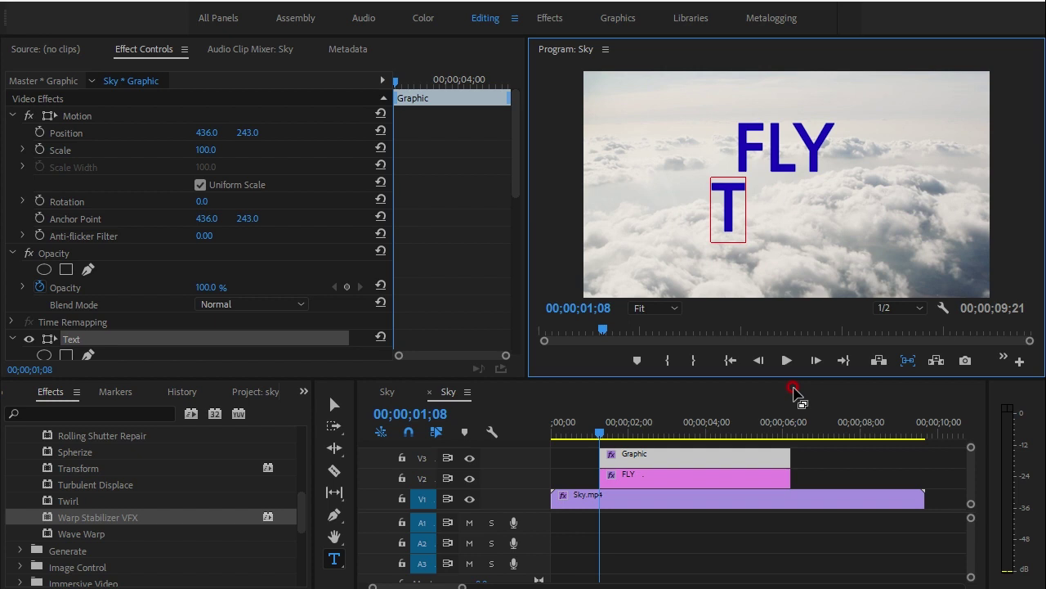
pyautogui.write('o')
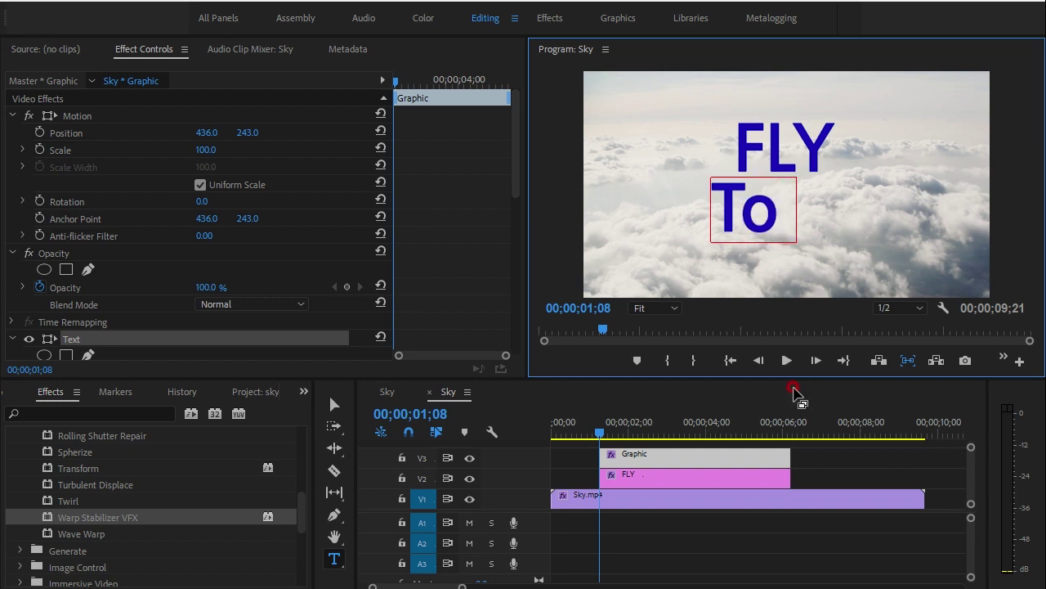
pyautogui.write(' The S')
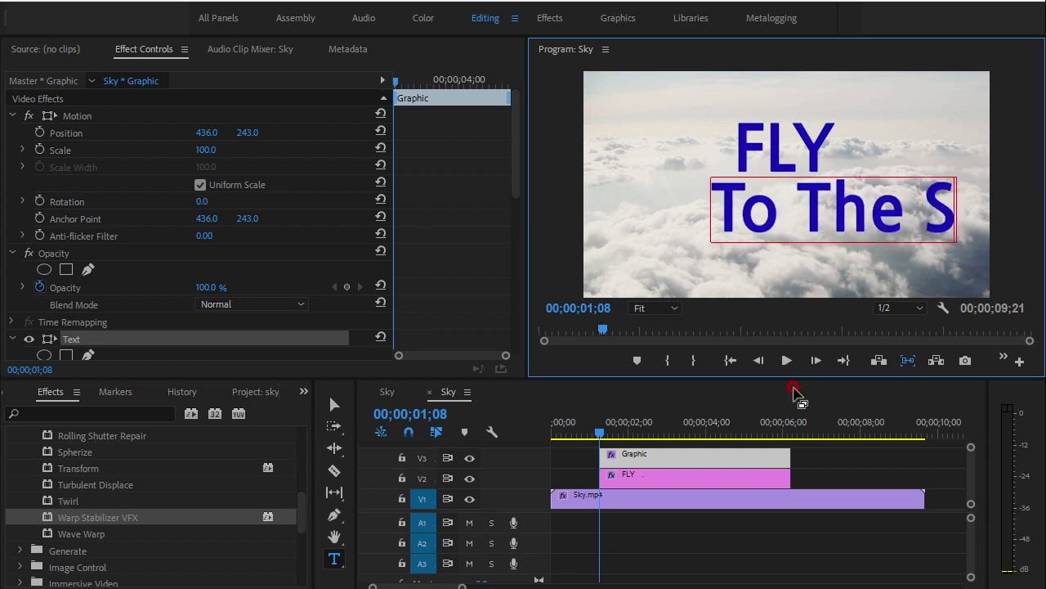
pyautogui.write('k')
pyautogui.click(340, 411)
pyautogui.moveTo(850, 231)
pyautogui.mouseDown()
pyautogui.moveTo(769, 249)
pyautogui.moveTo(768, 240)
pyautogui.mouseUp()
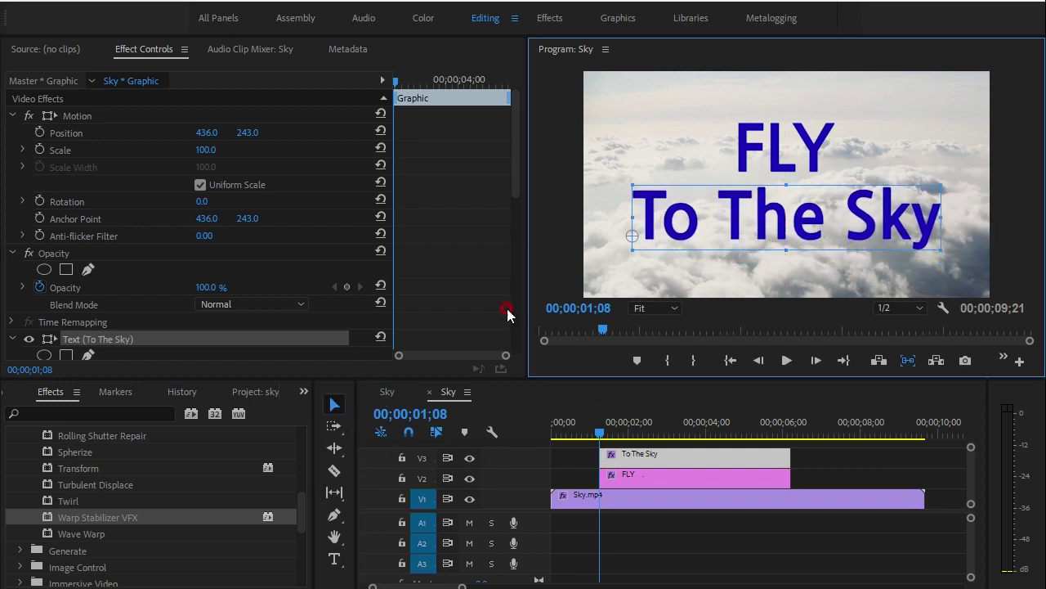
pyautogui.scroll(-5, 470, 246)
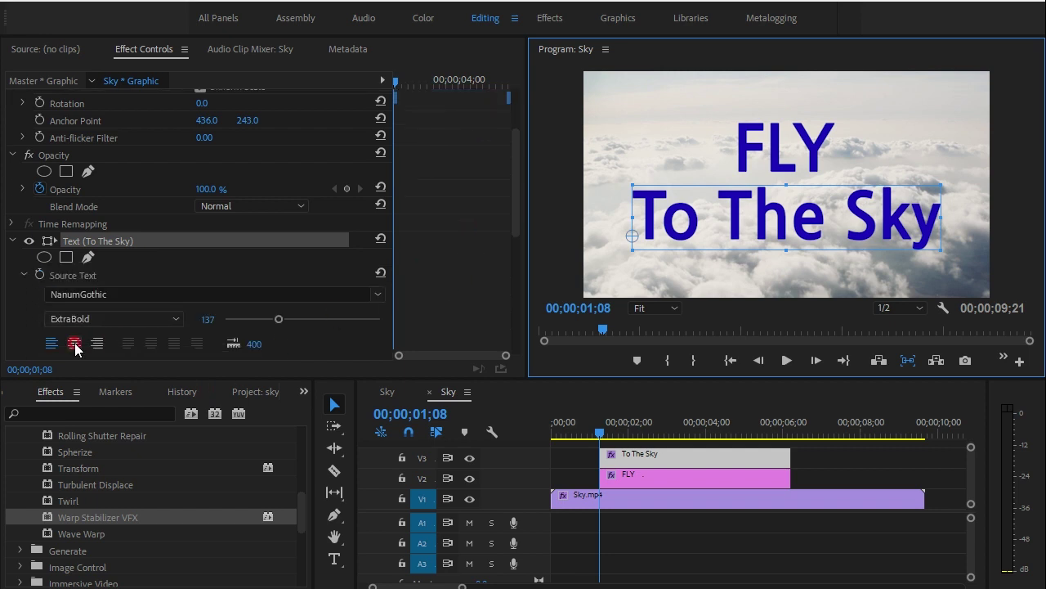
# - Centre-align To The Sky, shrink it to size 105 and place it just under FLY
pyautogui.click(74, 343)
pyautogui.moveTo(659, 233); pyautogui.dragTo(827, 251)
pyautogui.moveTo(280, 319); pyautogui.dragTo(266, 320)
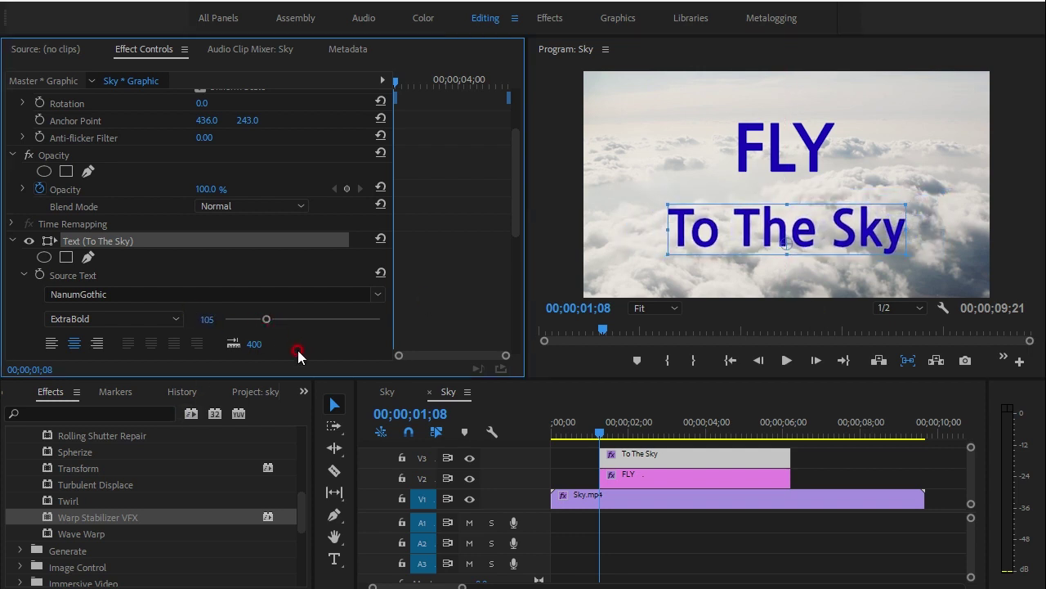
pyautogui.moveTo(801, 246); pyautogui.dragTo(805, 188)
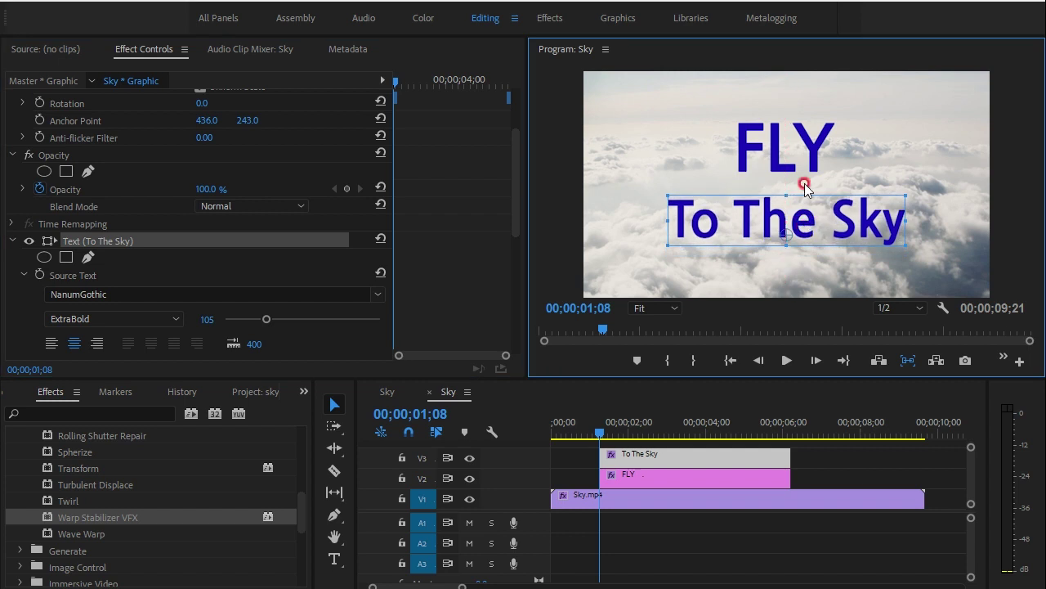
# - Move the FLY title down closer to To The Sky, then deselect everything
pyautogui.click(807, 151)
pyautogui.moveTo(814, 163); pyautogui.dragTo(816, 177)
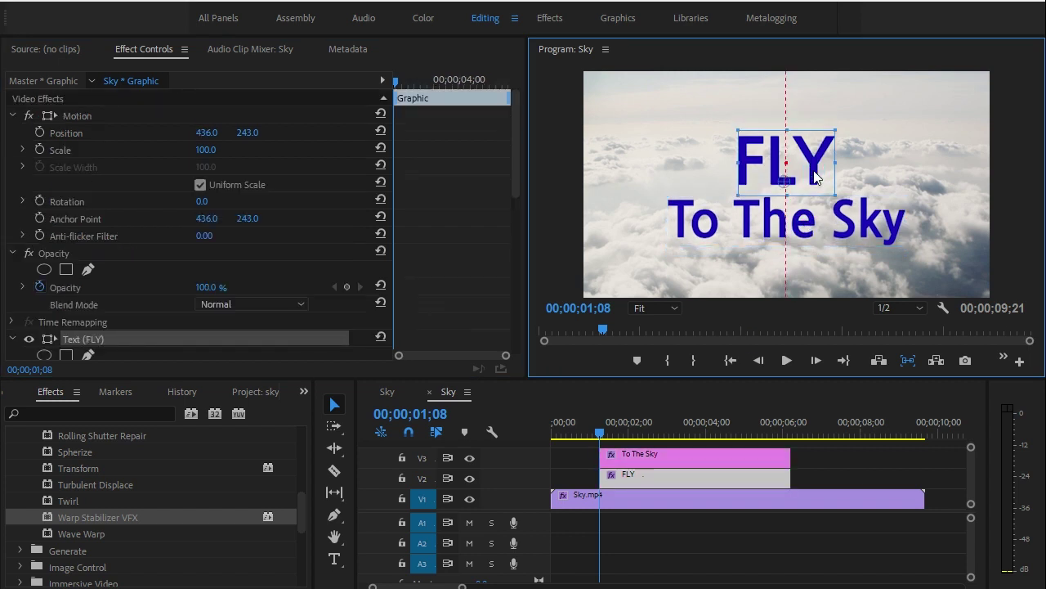
pyautogui.click(835, 272)
pyautogui.click(646, 533)
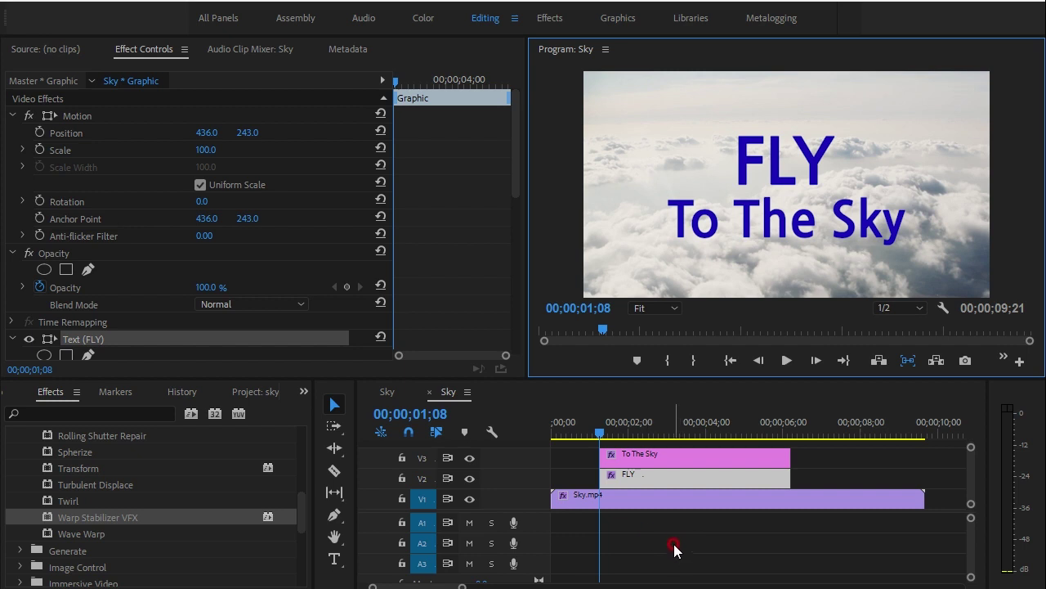
pyautogui.click(672, 548)
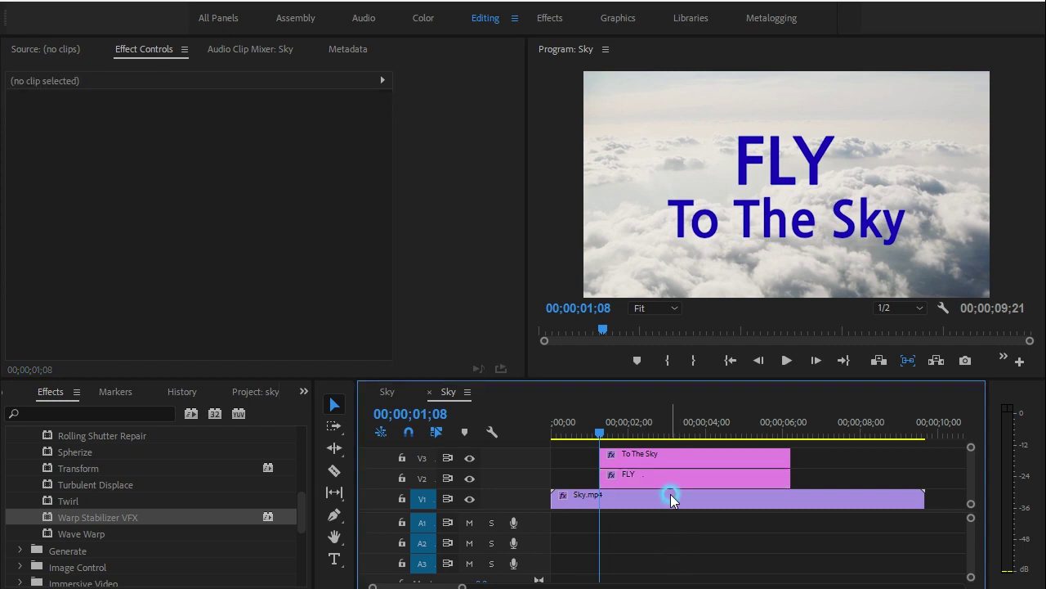
# - Drag the To The Sky clip on V3 about +00;00;03;14 later in the timeline
pyautogui.click(669, 476)
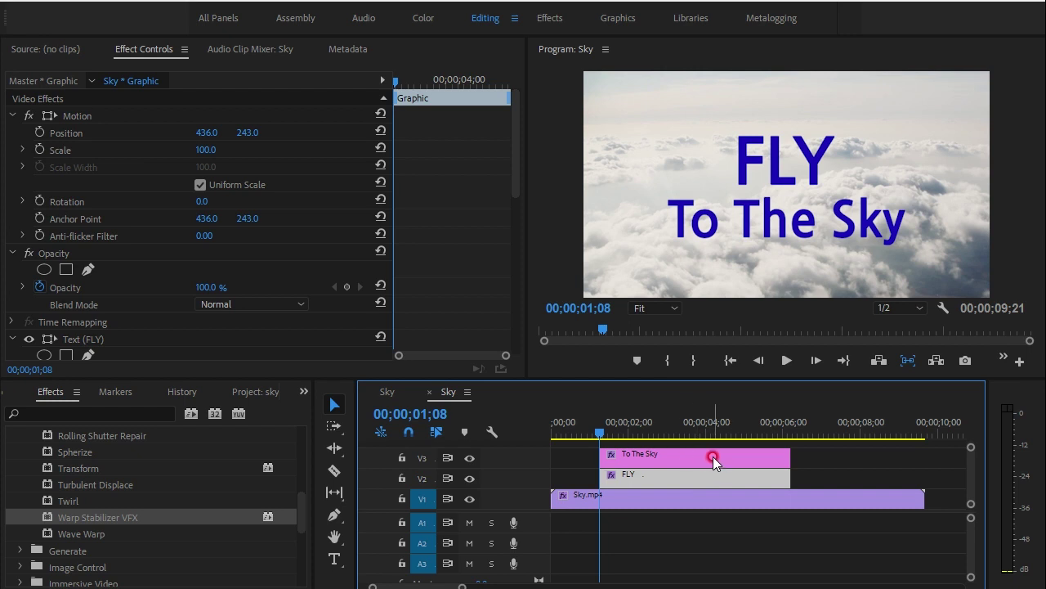
pyautogui.moveTo(680, 456); pyautogui.dragTo(802, 465)
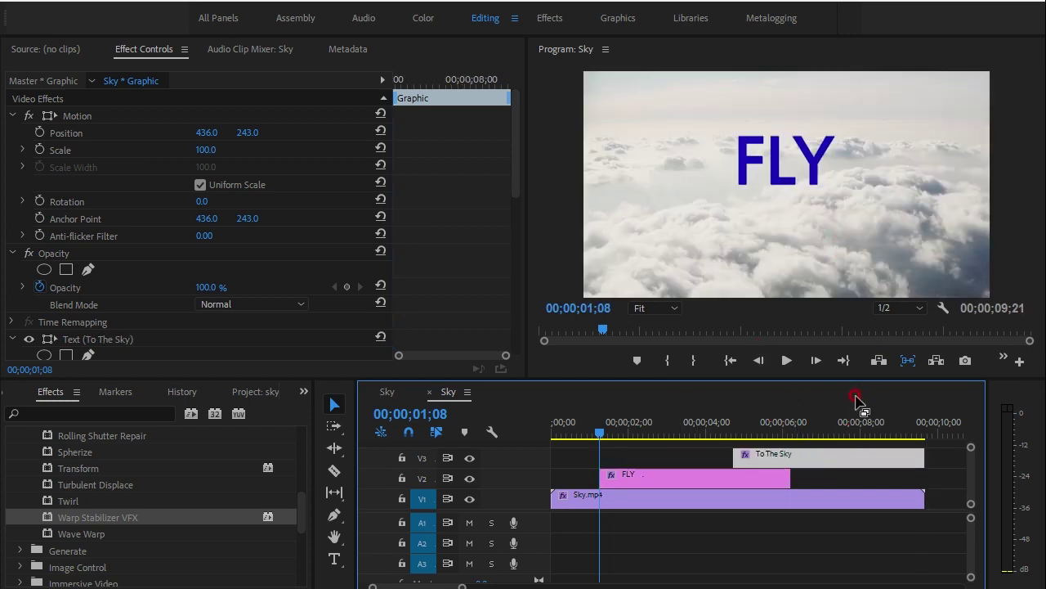
pyautogui.click(698, 477)
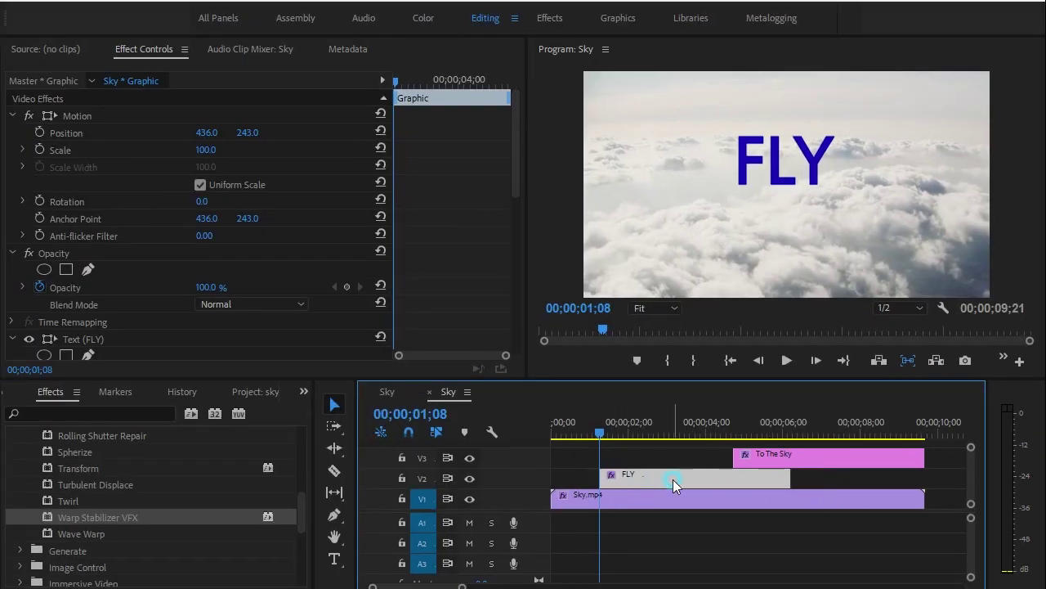
pyautogui.click(562, 494)
# - Set the FLY clip's Speed/Duration to 3 frames and zoom the timeline in
pyautogui.rightClick(616, 478)
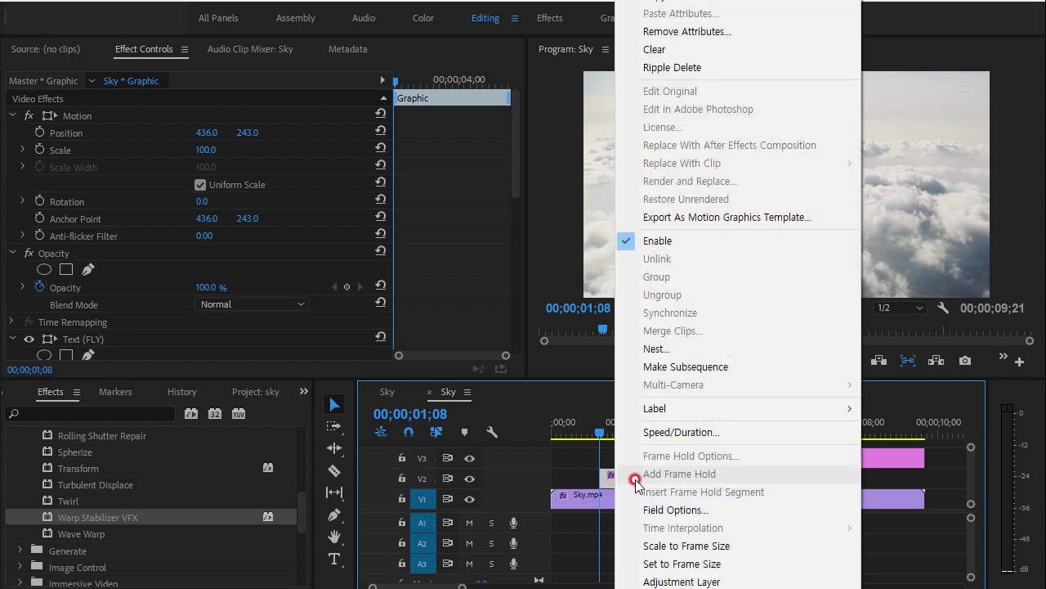
pyautogui.click(678, 431)
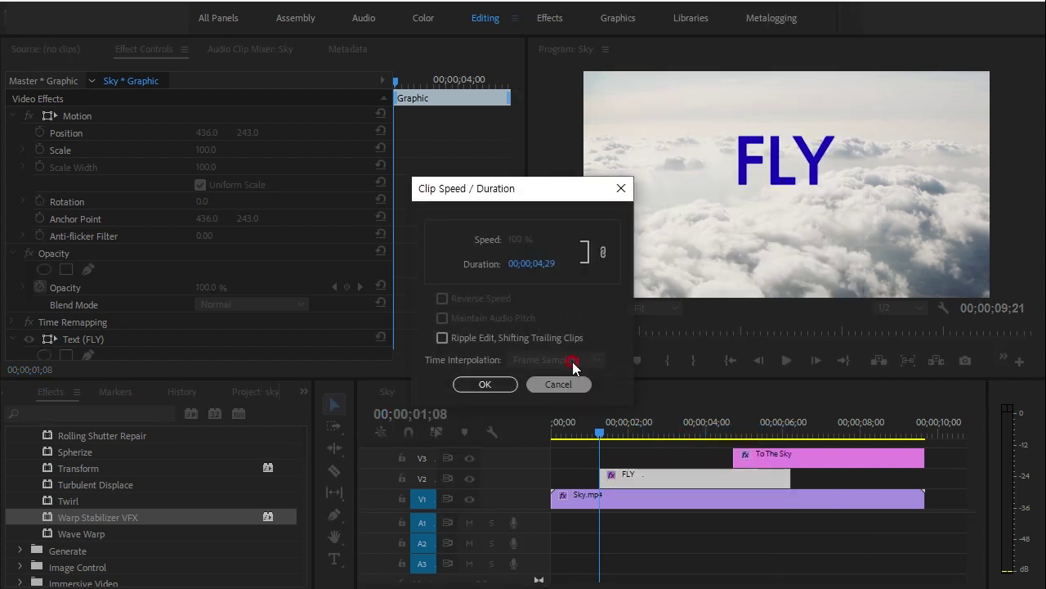
pyautogui.click(533, 264)
pyautogui.write('3')
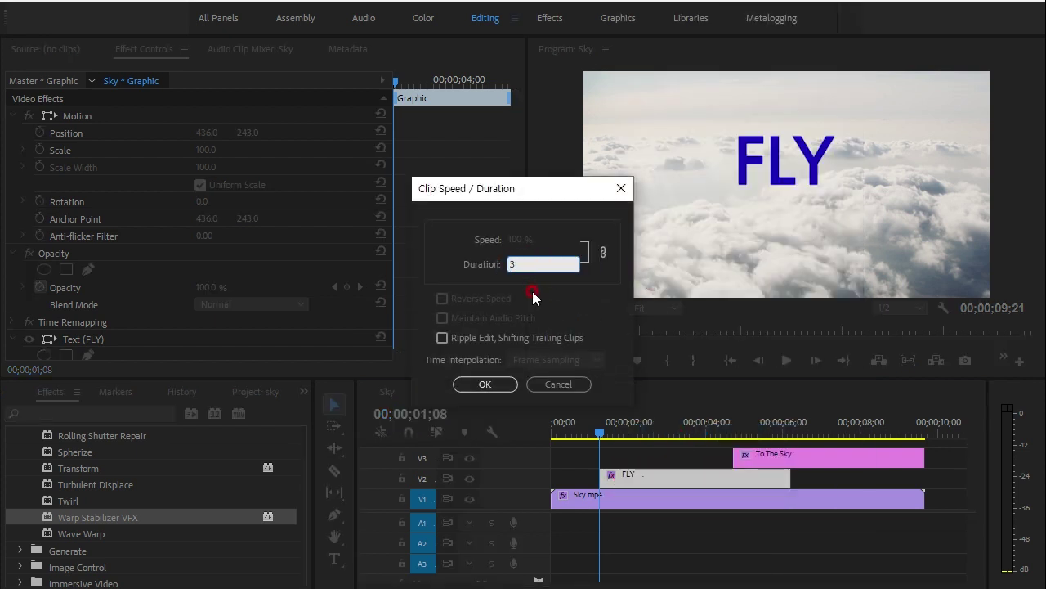
pyautogui.click(487, 385)
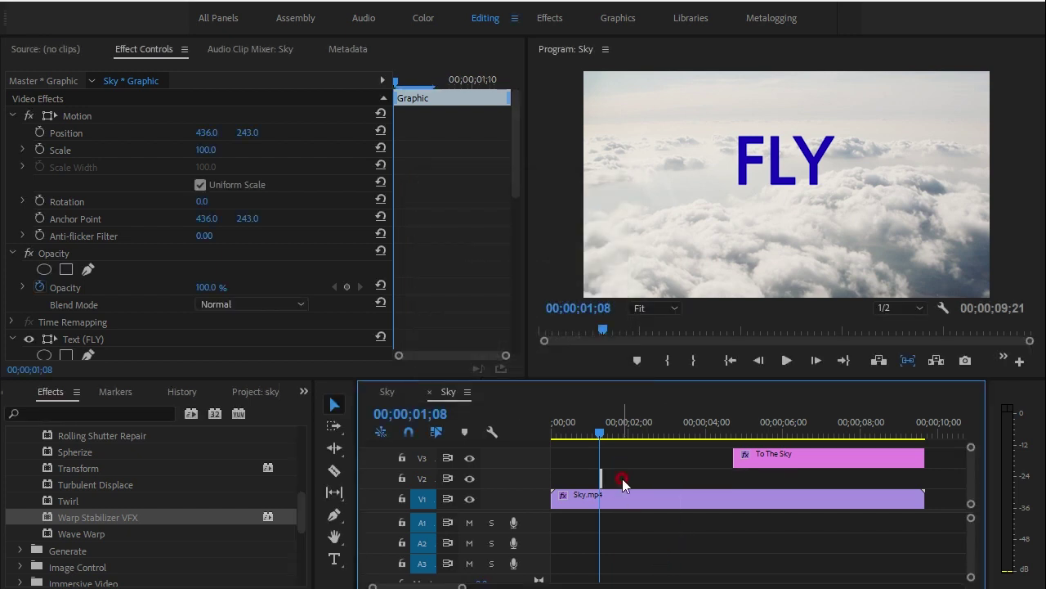
pyautogui.press('=')
pyautogui.press('=')
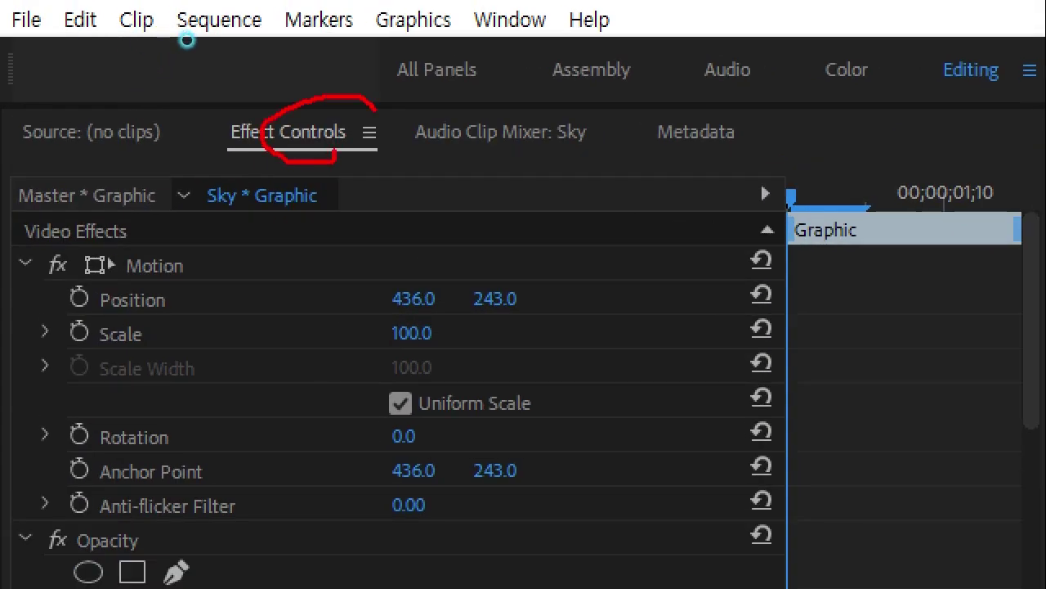
# - Scale FLY to 236, rotate it 90° and move it right to 613.2, 260.5
pyautogui.moveTo(375, 107); pyautogui.dragTo(357, 136)
pyautogui.moveTo(90, 311); pyautogui.dragTo(214, 315)
pyautogui.moveTo(99, 353); pyautogui.dragTo(147, 354)
pyautogui.moveTo(92, 446); pyautogui.dragTo(167, 445)
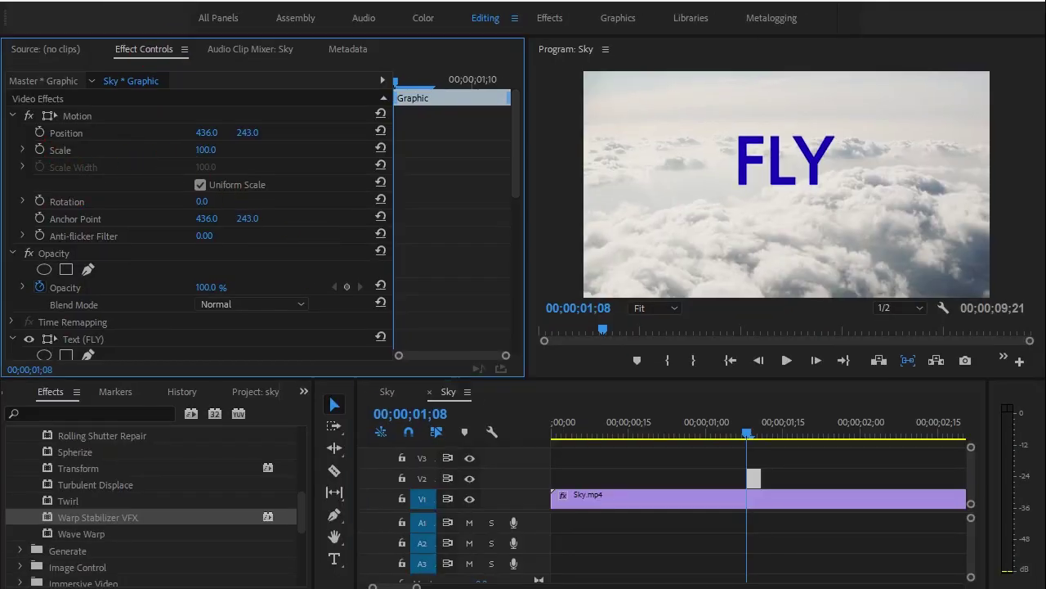
pyautogui.moveTo(205, 150); pyautogui.dragTo(262, 149)
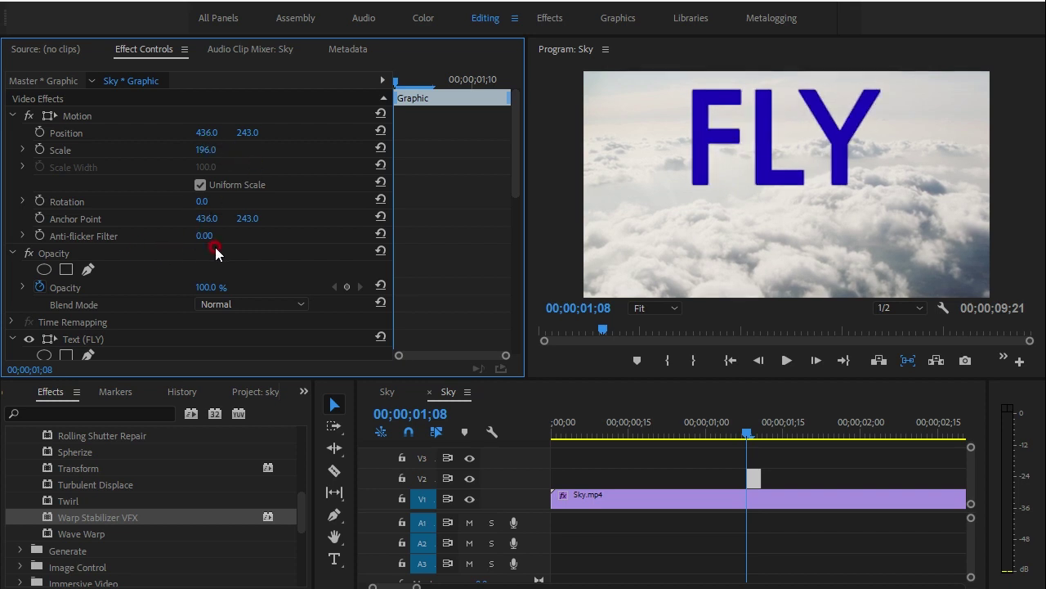
pyautogui.click(197, 204)
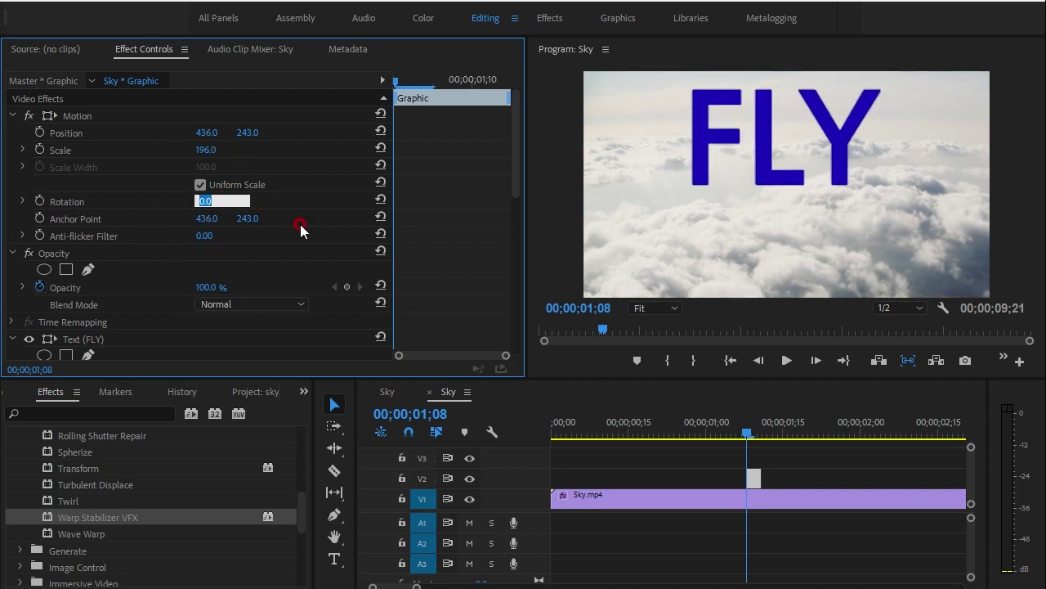
pyautogui.write('90')
pyautogui.click(300, 224)
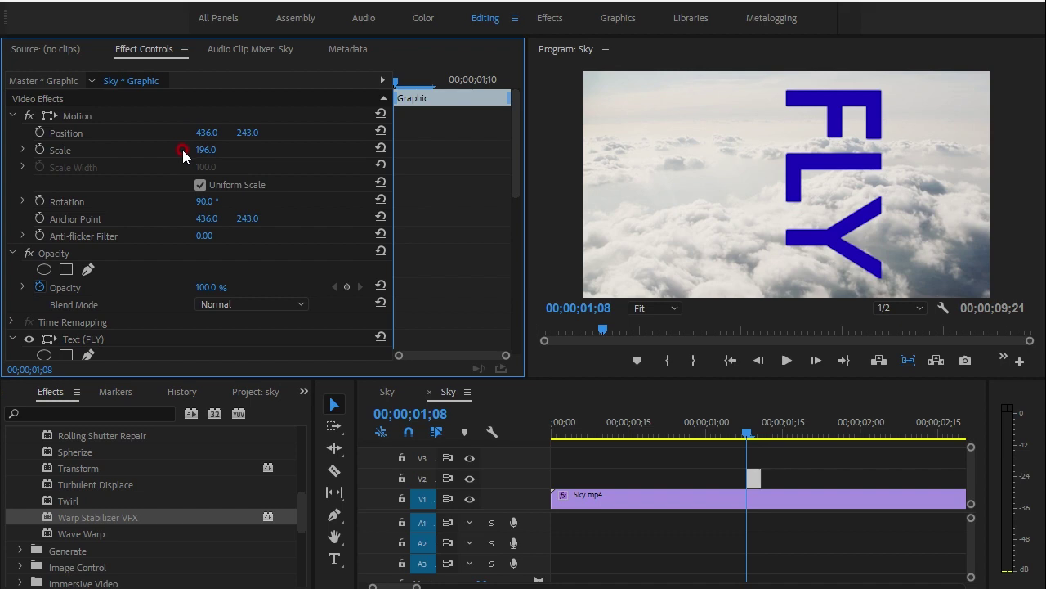
pyautogui.moveTo(203, 149); pyautogui.dragTo(235, 149)
pyautogui.click(81, 118)
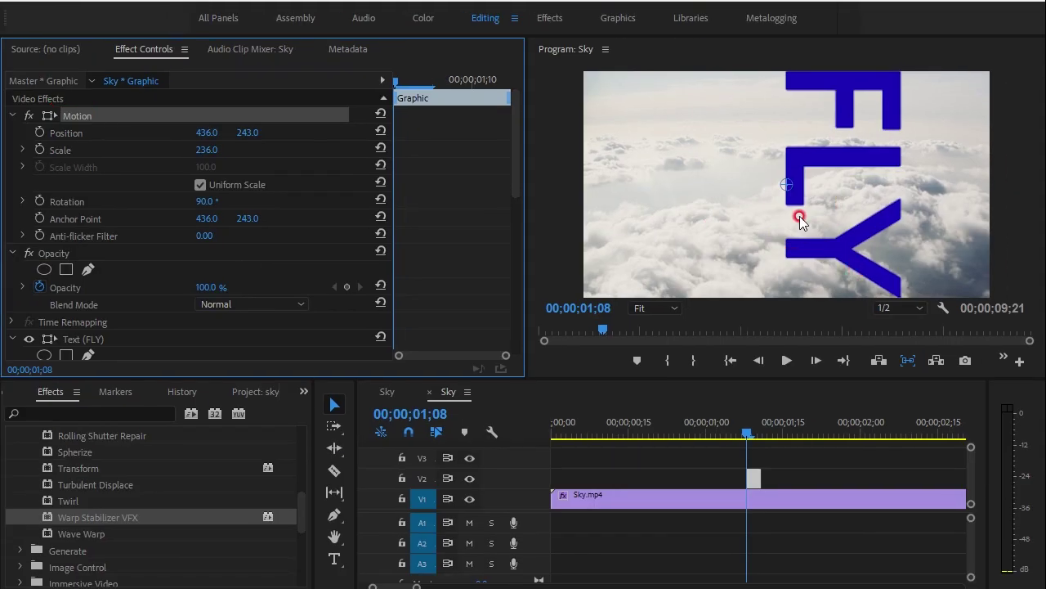
pyautogui.moveTo(801, 196); pyautogui.dragTo(883, 203)
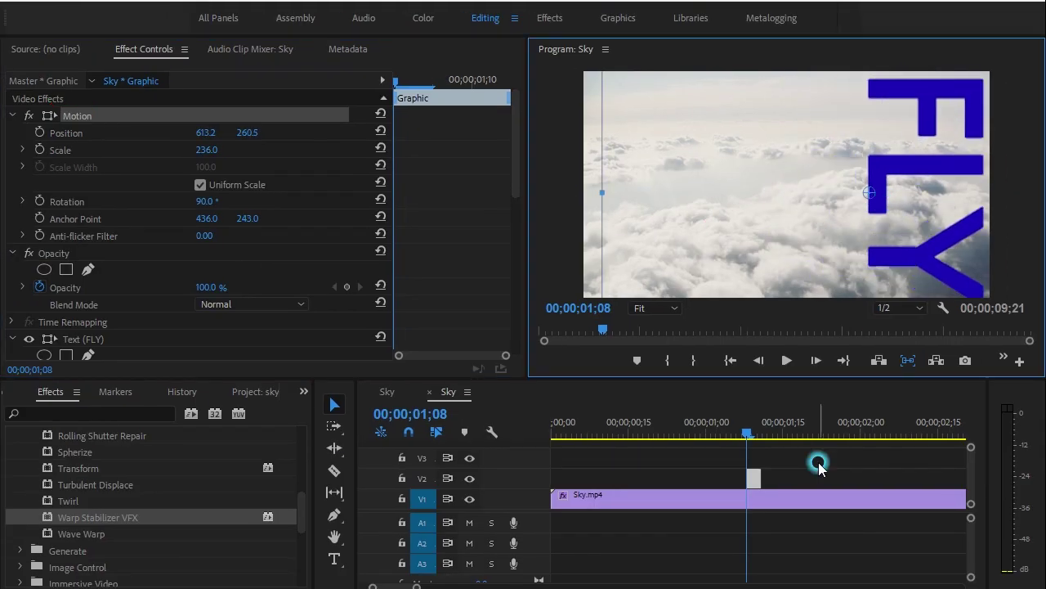
# - Alt-drag a duplicate of the 3-frame FLY clip to around 00;00;01;15 on V2
pyautogui.click(757, 484)
pyautogui.moveTo(757, 484)
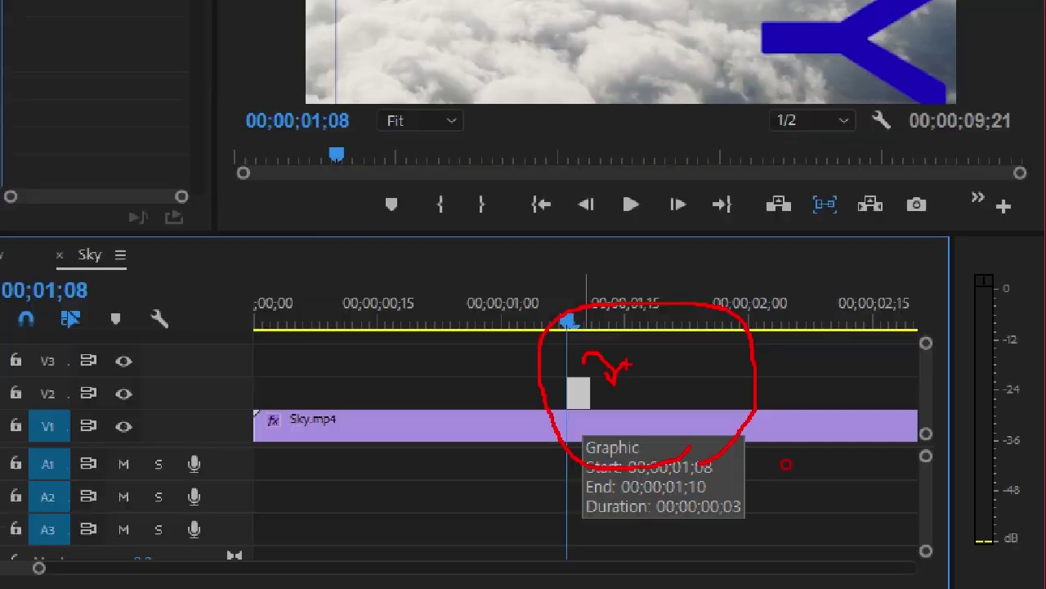
pyautogui.click(758, 480)
pyautogui.press('=')
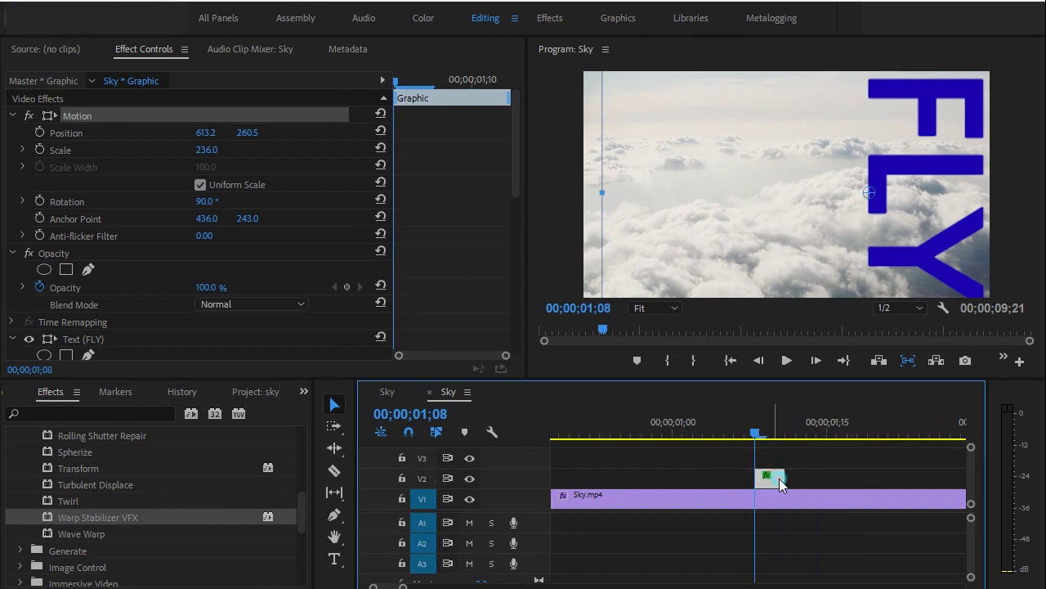
pyautogui.moveTo(772, 482); pyautogui.dragTo(835, 480)
pyautogui.click(835, 476)
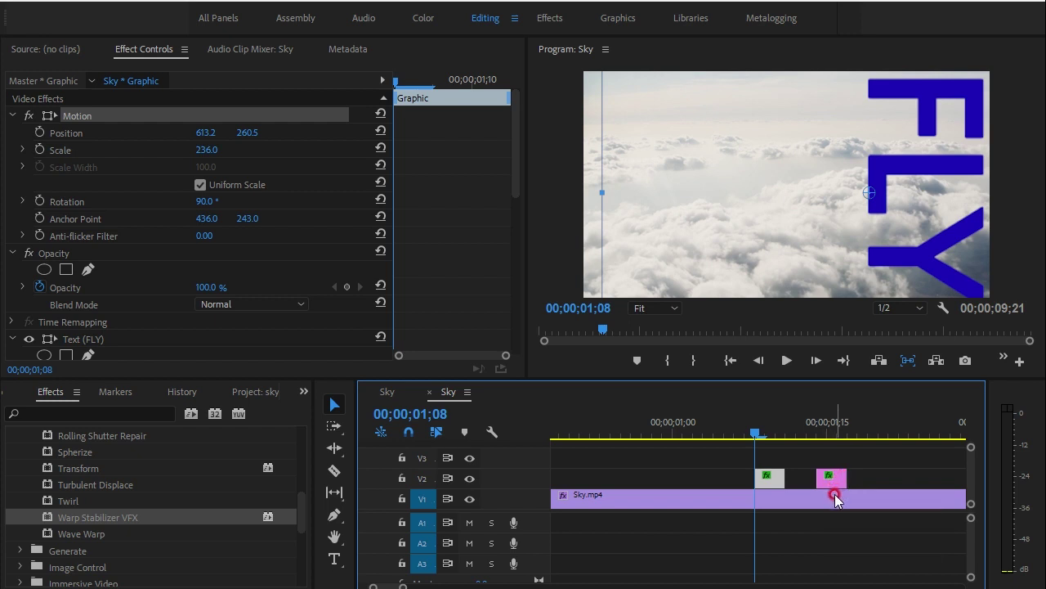
pyautogui.press('=')
pyautogui.click(798, 506)
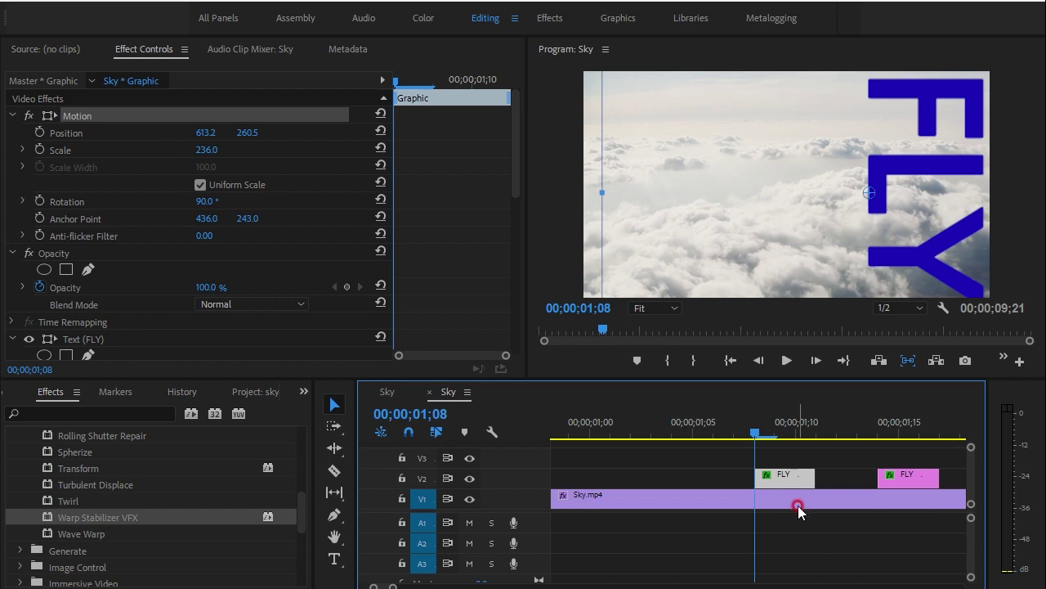
pyautogui.press('-')
pyautogui.click(858, 502)
# - Make the second FLY flash upright (rotation 0), scale 299, and move it lower-left
pyautogui.click(715, 541)
pyautogui.click(828, 429)
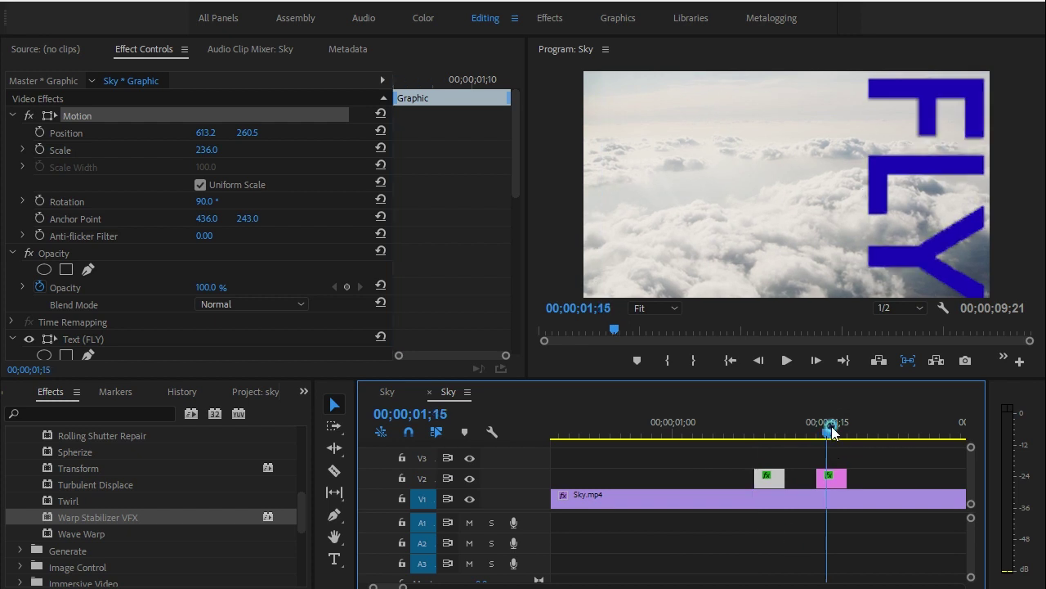
pyautogui.click(835, 478)
pyautogui.click(419, 297)
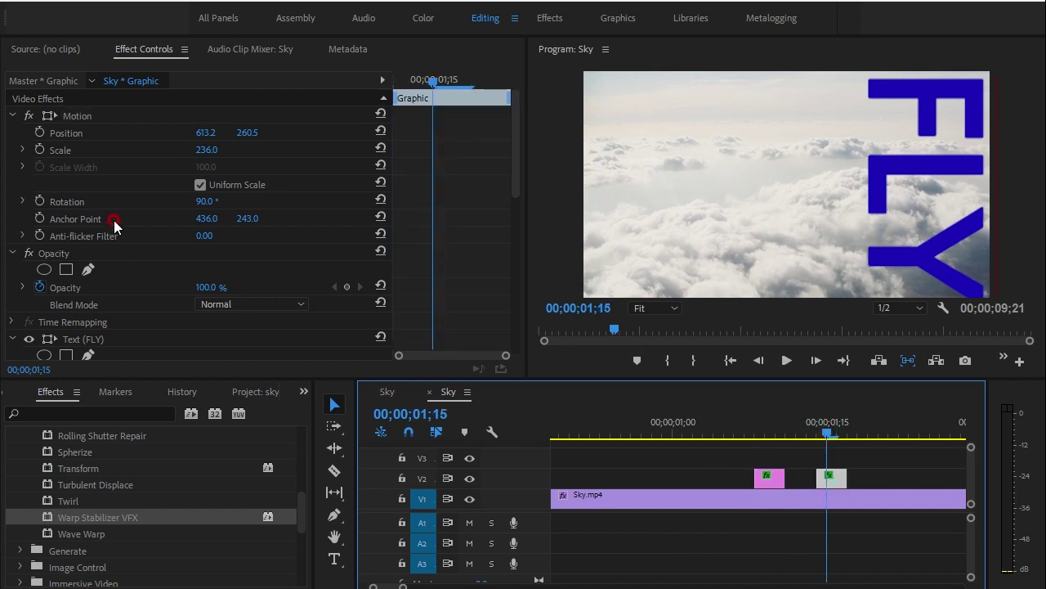
pyautogui.click(222, 199)
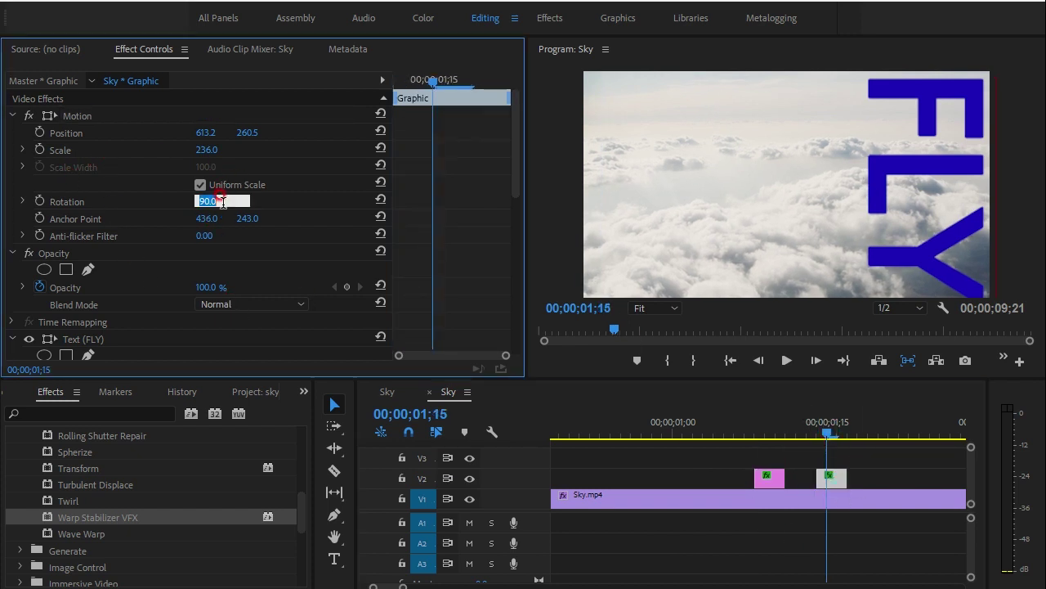
pyautogui.write('0')
pyautogui.press('Return')
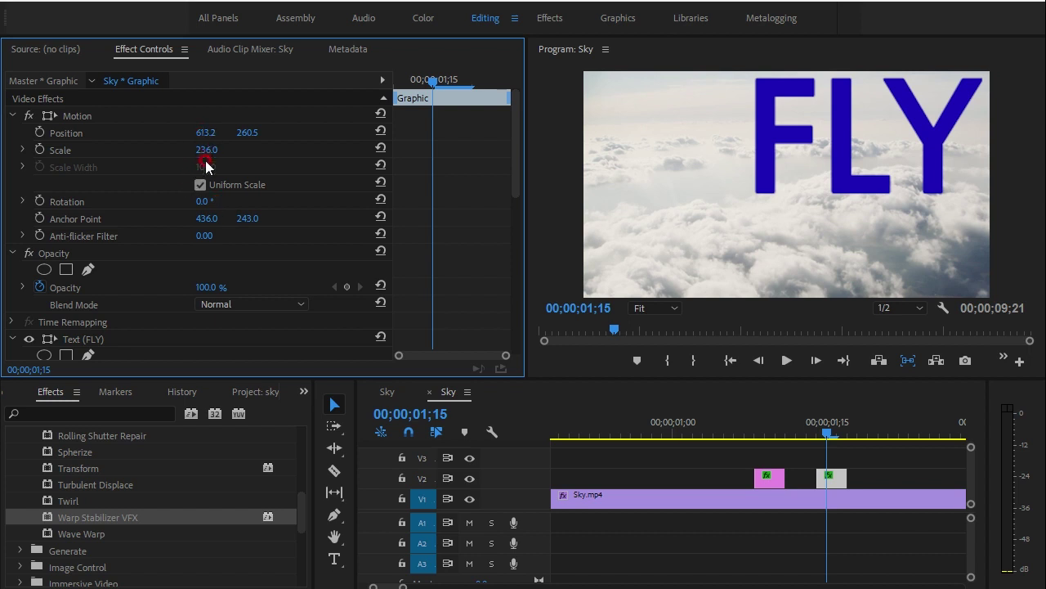
pyautogui.moveTo(209, 148); pyautogui.dragTo(211, 140)
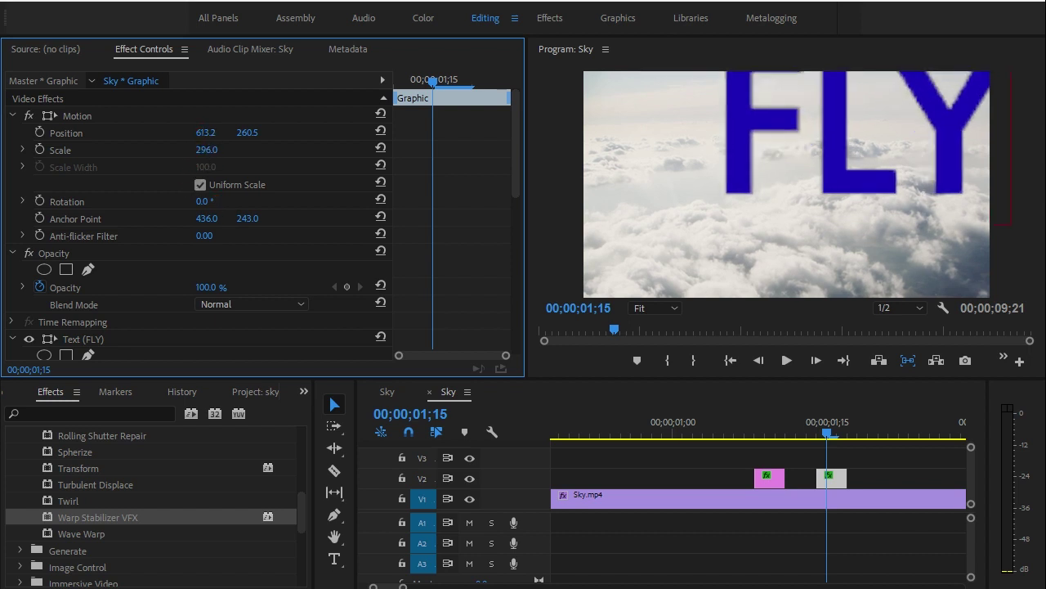
pyautogui.click(96, 118)
pyautogui.moveTo(800, 223); pyautogui.dragTo(700, 279)
# - Duplicate it as a third FLY flash tilted 41° and shifted up and right
pyautogui.click(835, 482)
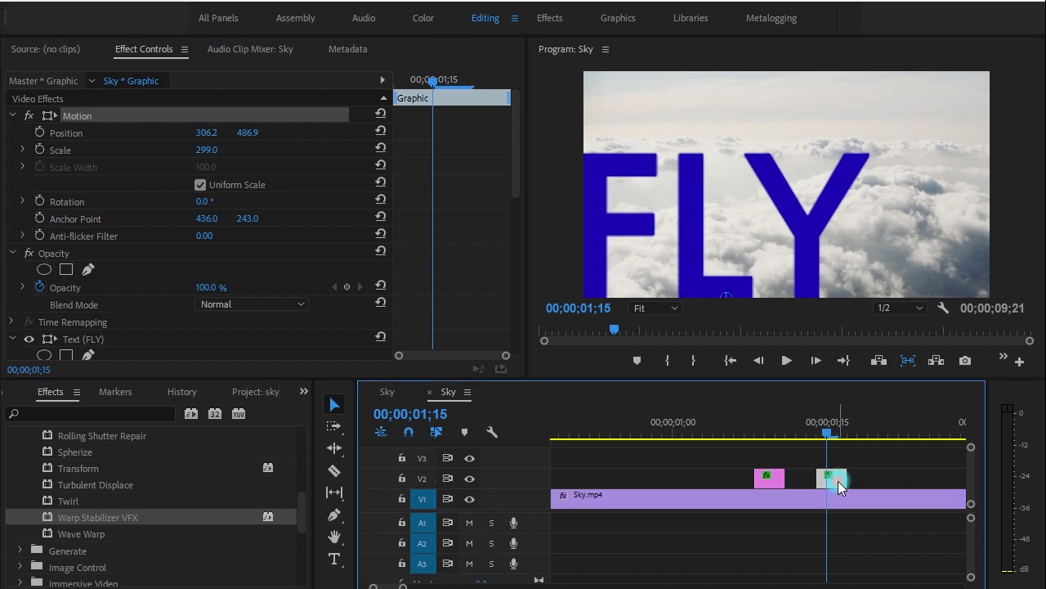
pyautogui.moveTo(838, 484); pyautogui.dragTo(891, 489)
pyautogui.click(899, 434)
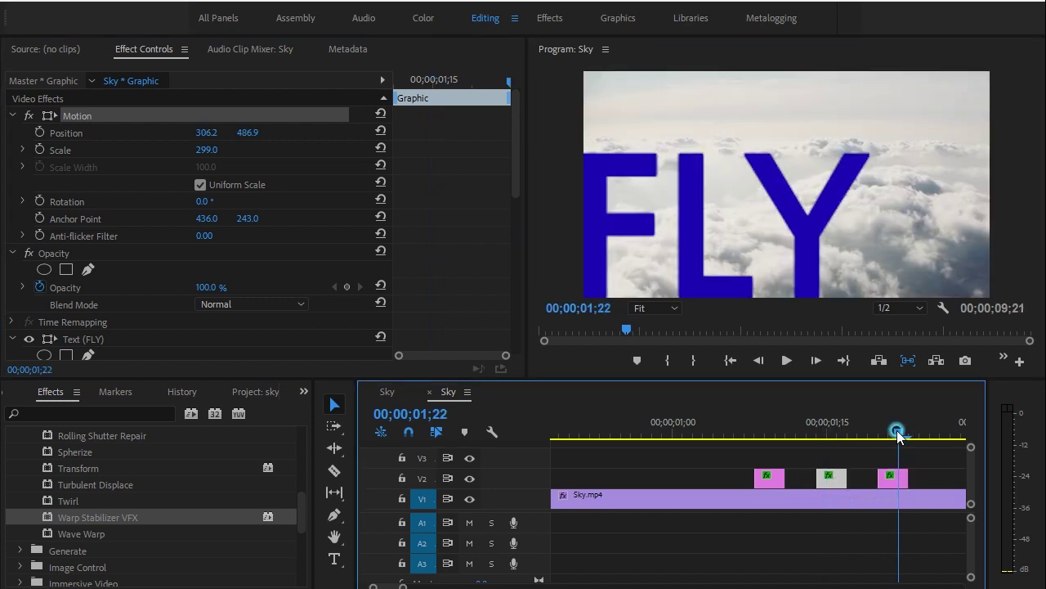
pyautogui.click(901, 473)
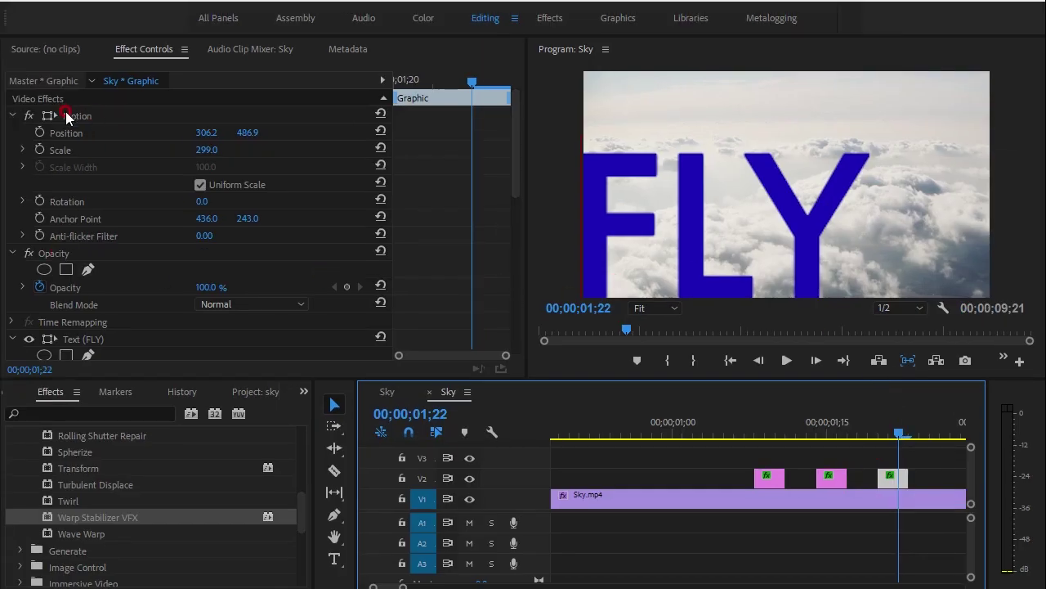
pyautogui.click(68, 117)
pyautogui.moveTo(202, 201); pyautogui.dragTo(236, 201)
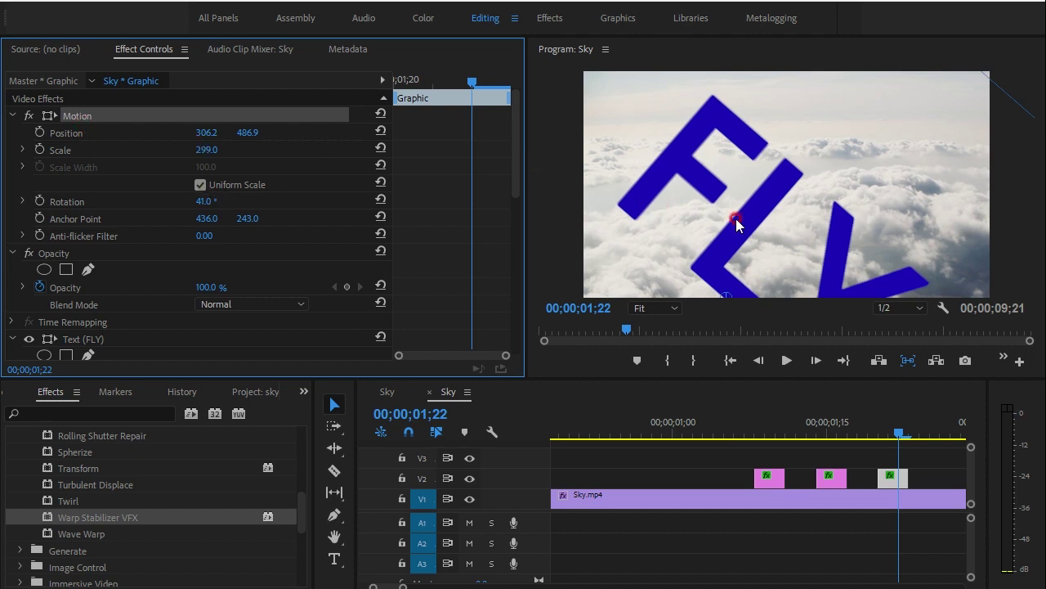
pyautogui.moveTo(736, 219); pyautogui.dragTo(751, 163)
# - Alt-drag a fourth FLY copy right after the third and select it
pyautogui.click(896, 477)
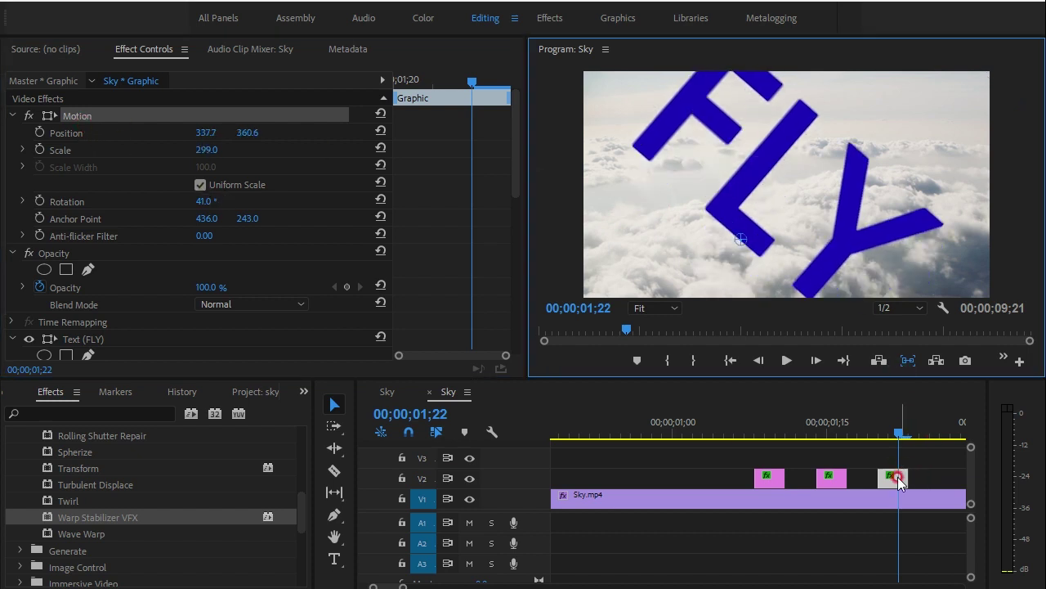
pyautogui.moveTo(892, 484); pyautogui.dragTo(953, 479)
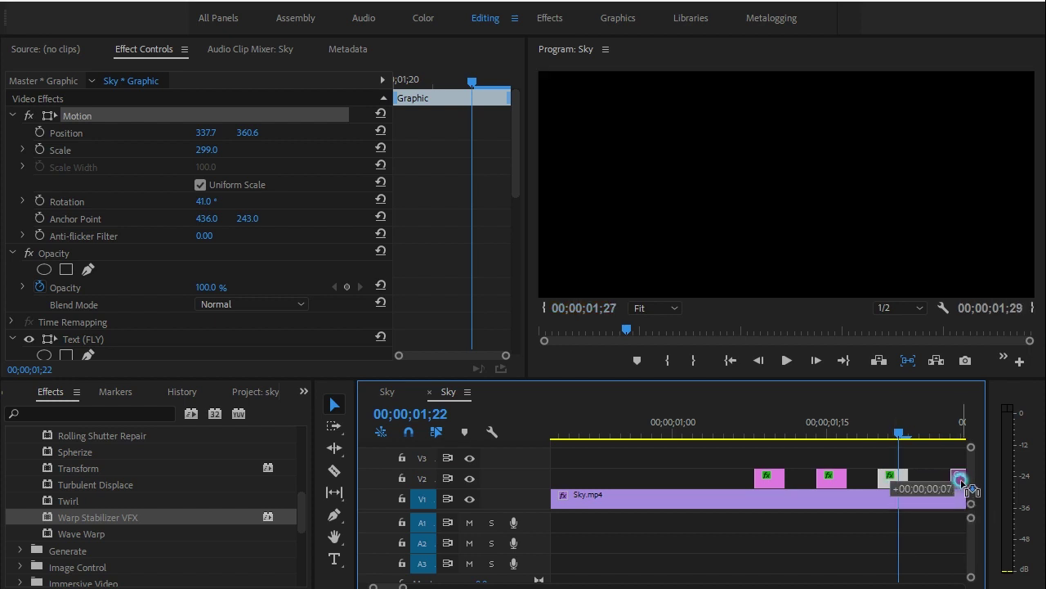
pyautogui.moveTo(949, 436); pyautogui.dragTo(948, 427)
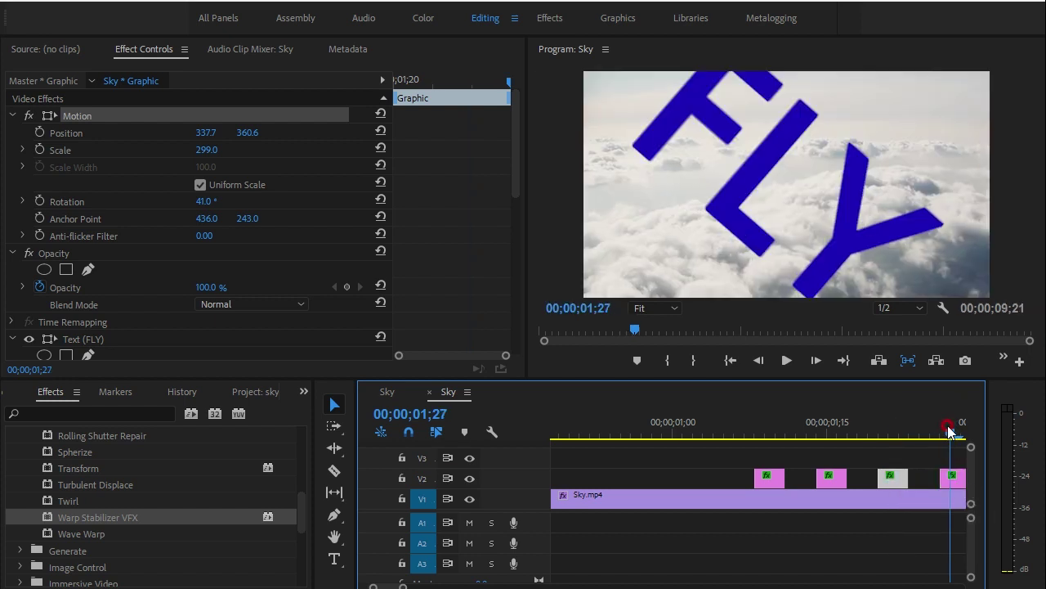
pyautogui.press('-')
pyautogui.click(847, 478)
pyautogui.click(285, 261)
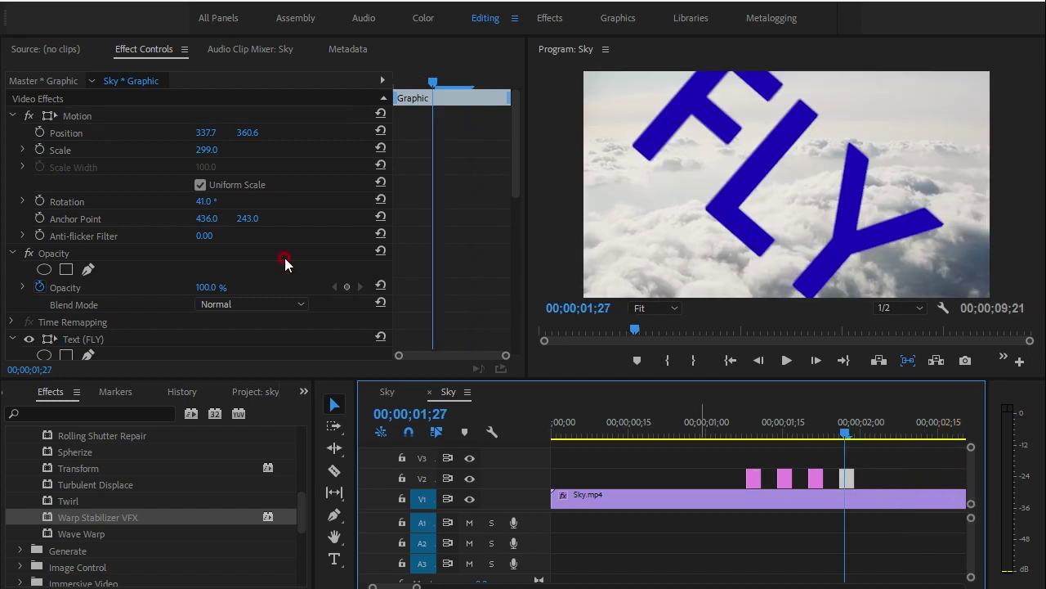
# - Enlarge the sideways fourth flash to scale 339, then Alt-drag a fifth copy after it
pyautogui.moveTo(205, 153); pyautogui.dragTo(463, 365)
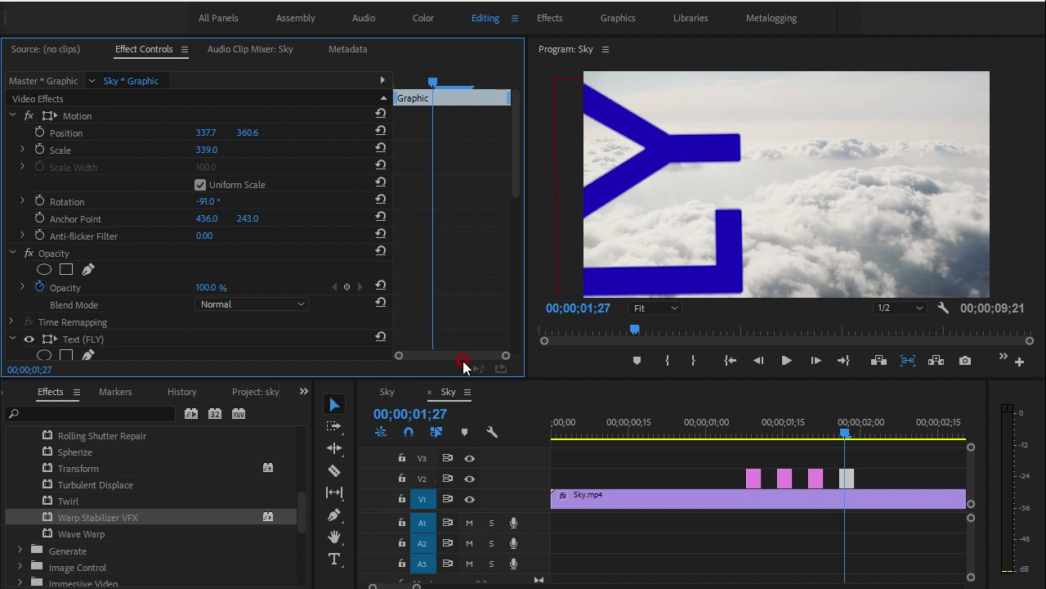
pyautogui.click(848, 481)
pyautogui.moveTo(850, 485); pyautogui.dragTo(880, 482)
pyautogui.click(875, 440)
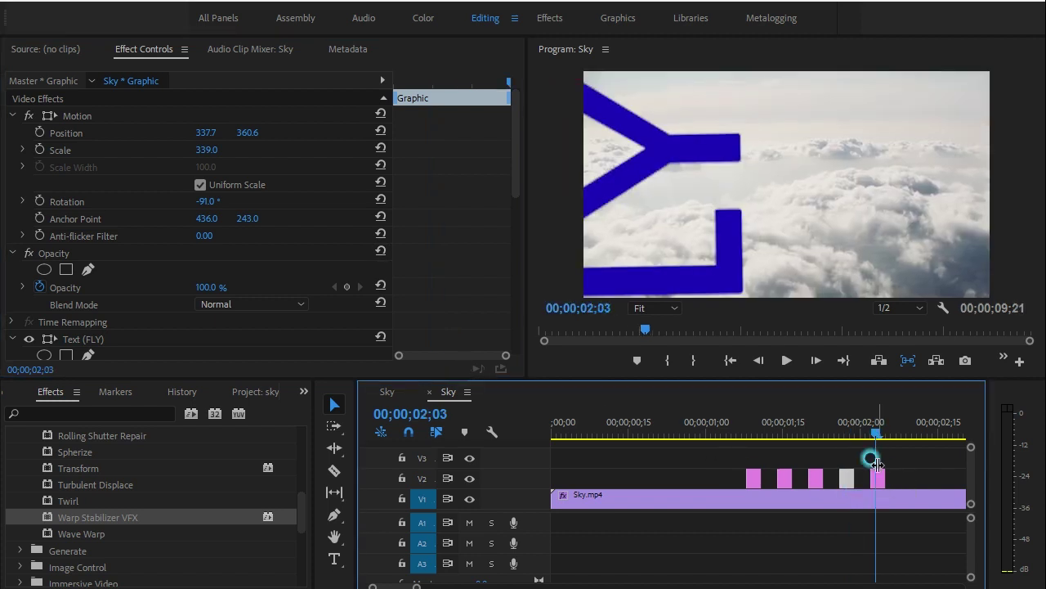
pyautogui.click(879, 481)
# - Make the fifth FLY upright at scale 409, moved lower-right to 453.5, 451.8
pyautogui.click(226, 201)
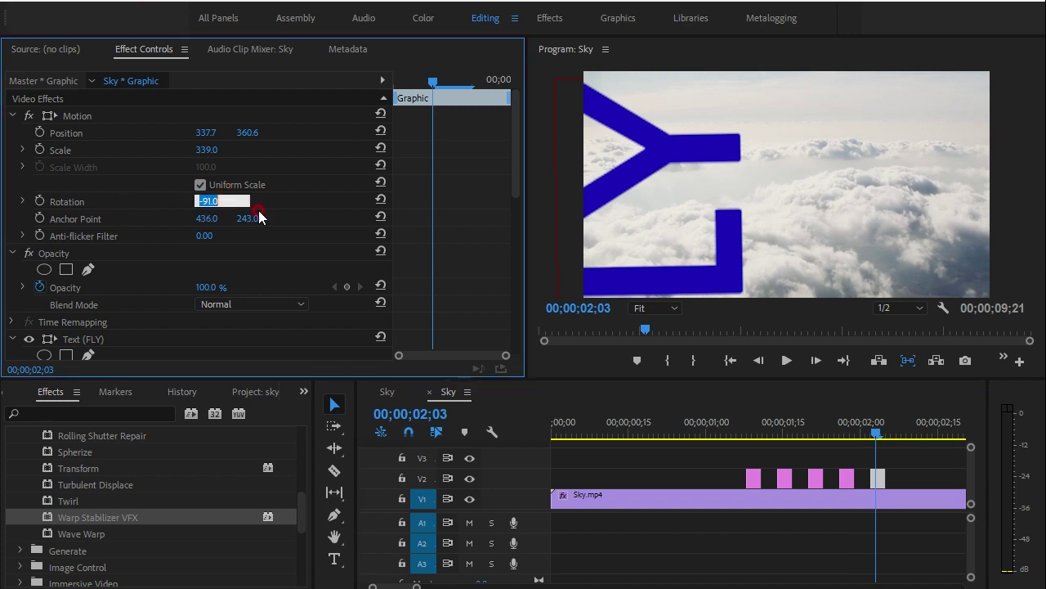
pyautogui.write('0')
pyautogui.press('Return')
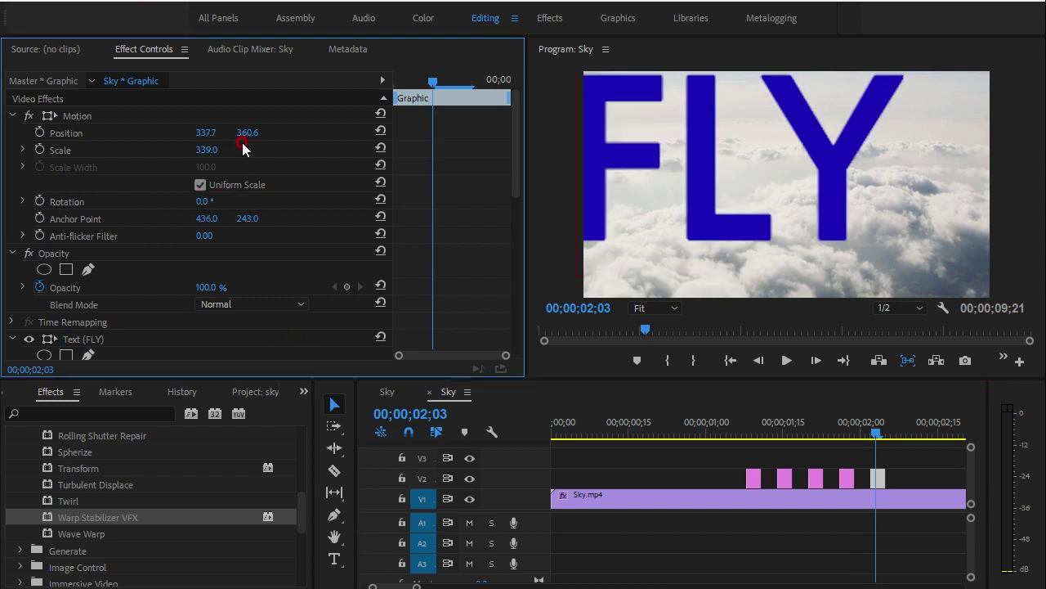
pyautogui.moveTo(209, 151); pyautogui.dragTo(223, 150)
pyautogui.click(77, 115)
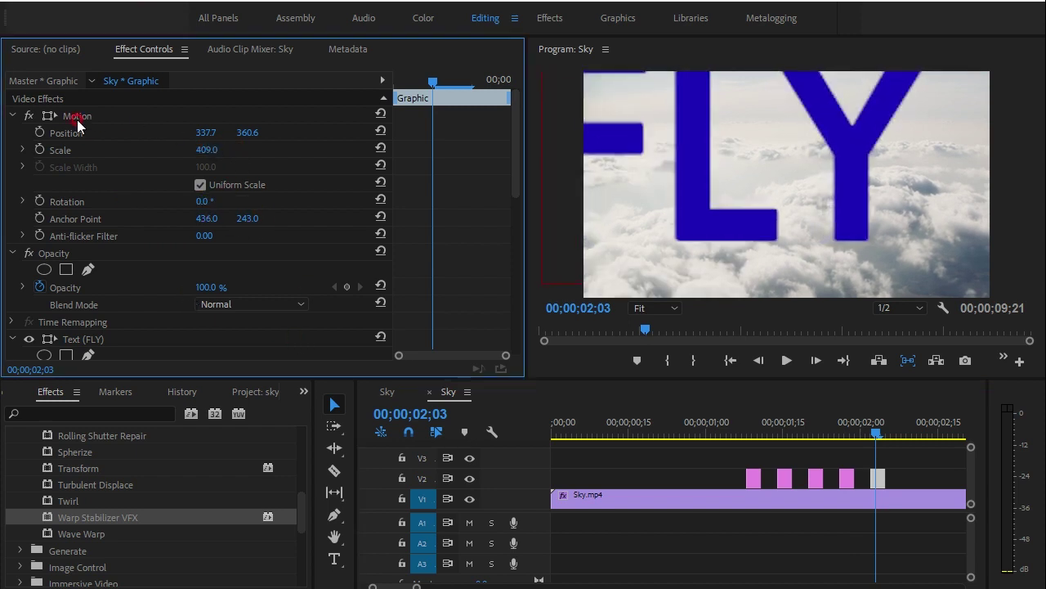
pyautogui.moveTo(769, 222); pyautogui.dragTo(821, 276)
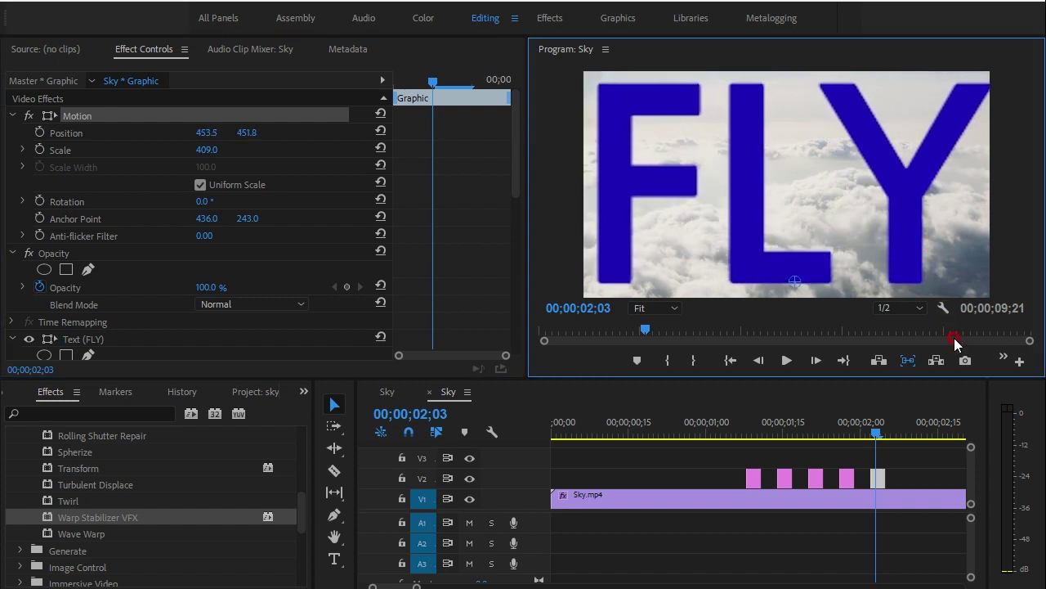
pyautogui.click(736, 424)
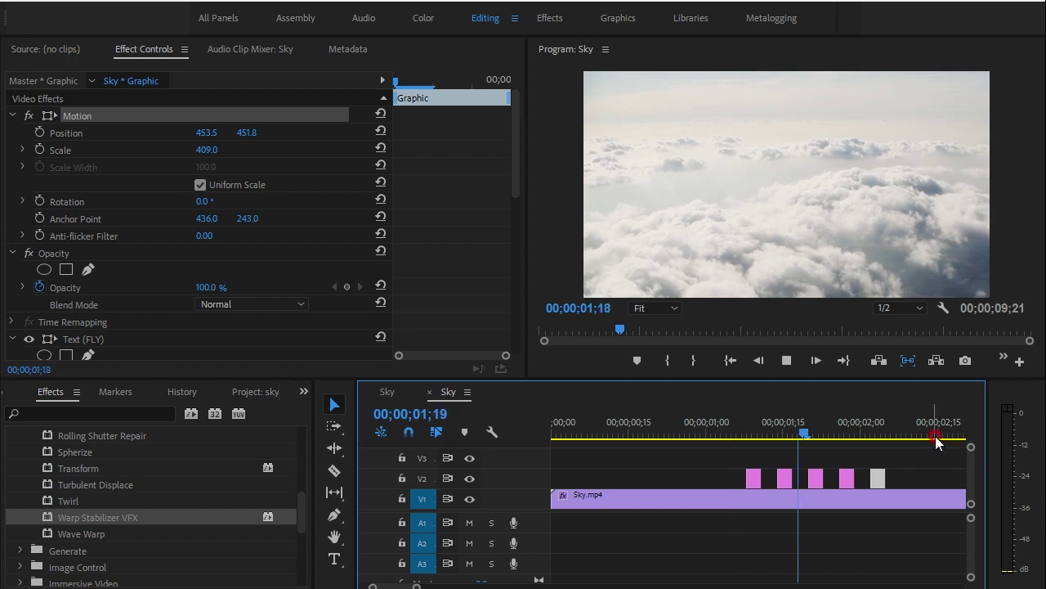
# - Marquee-select the five FLY flashes on V2 and Alt-drag a copy right after them
pyautogui.press('space')
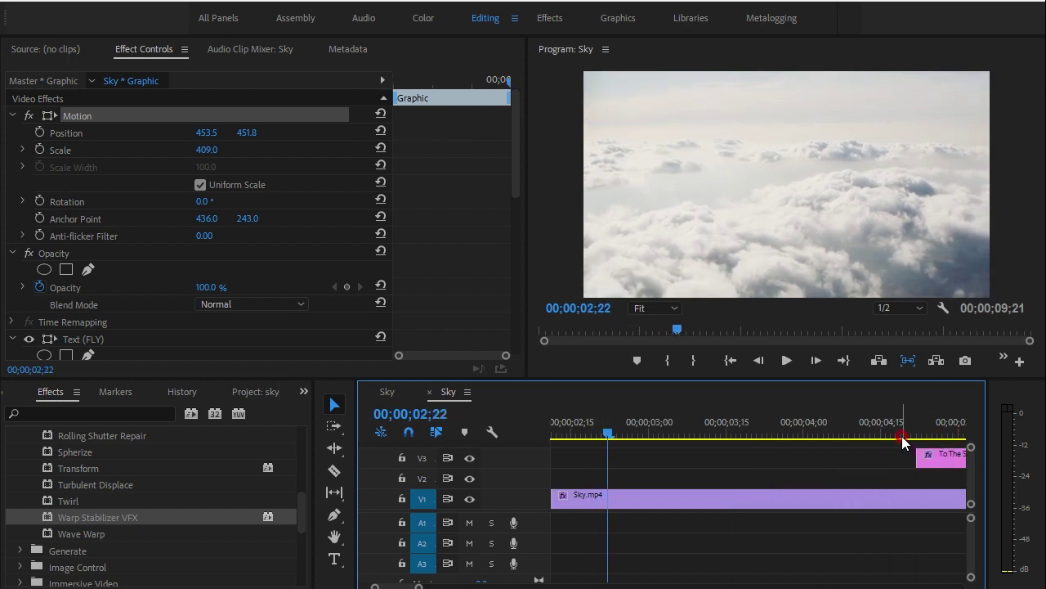
pyautogui.press('\\')
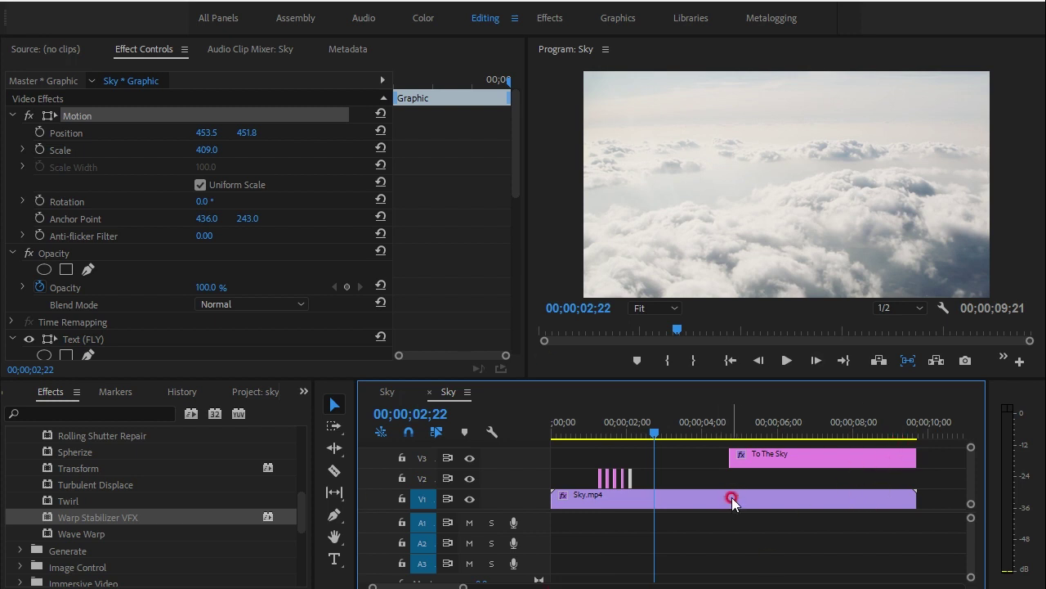
pyautogui.click(656, 435)
pyautogui.moveTo(642, 464); pyautogui.dragTo(579, 487)
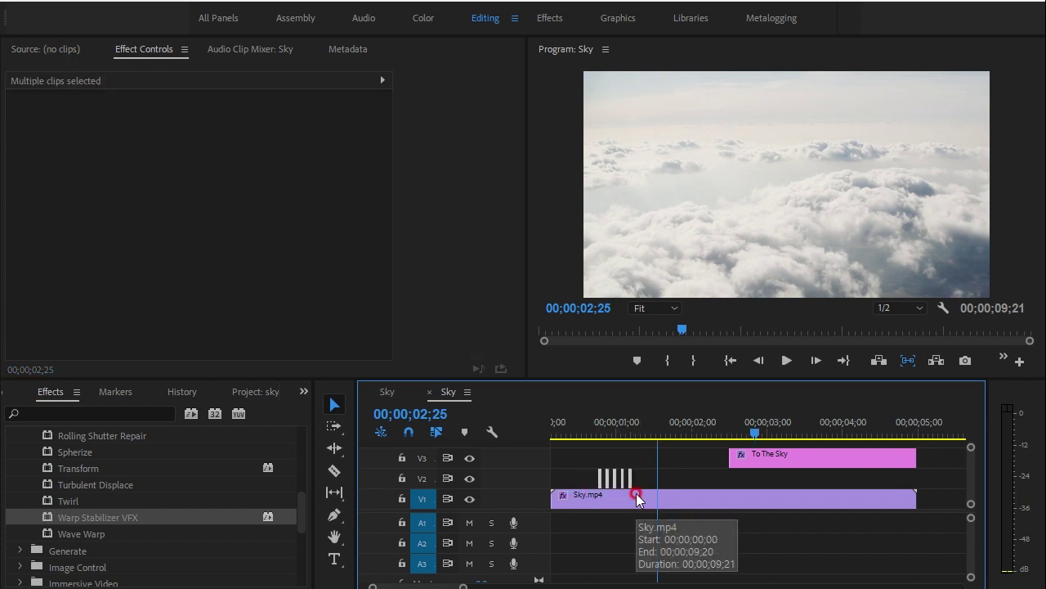
pyautogui.press('=')
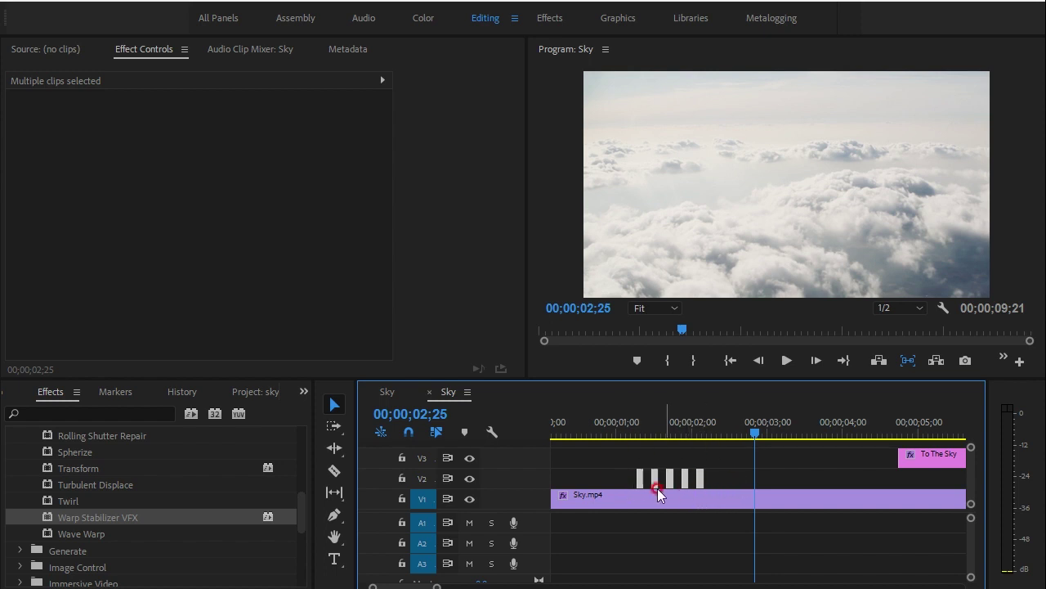
pyautogui.moveTo(641, 478); pyautogui.dragTo(762, 481)
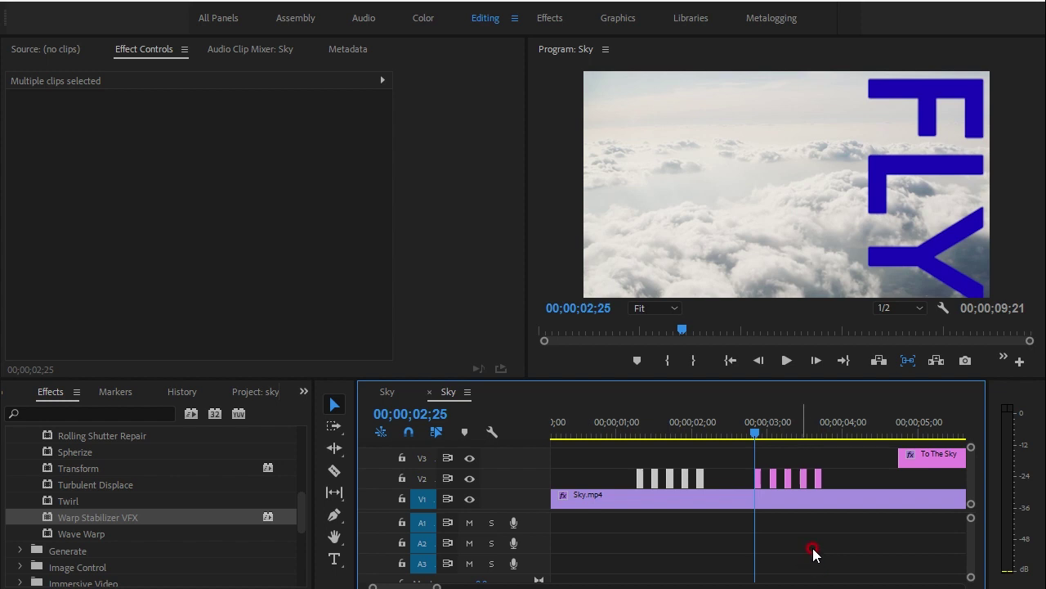
# - Play from the one-second mark to preview both flash bursts, then zoom out
pyautogui.click(621, 421)
pyautogui.press('space')
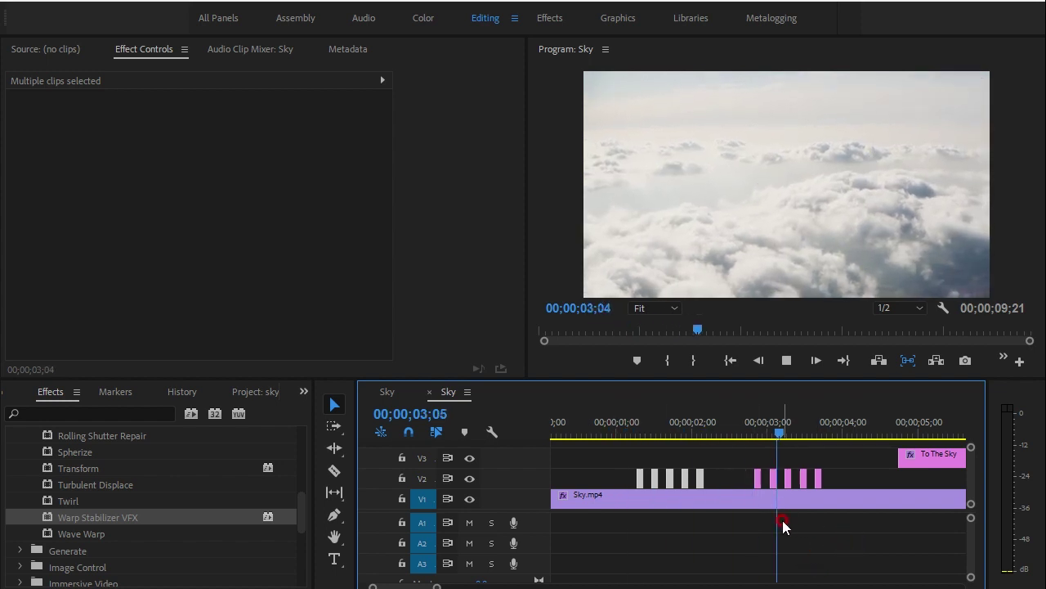
pyautogui.press('space')
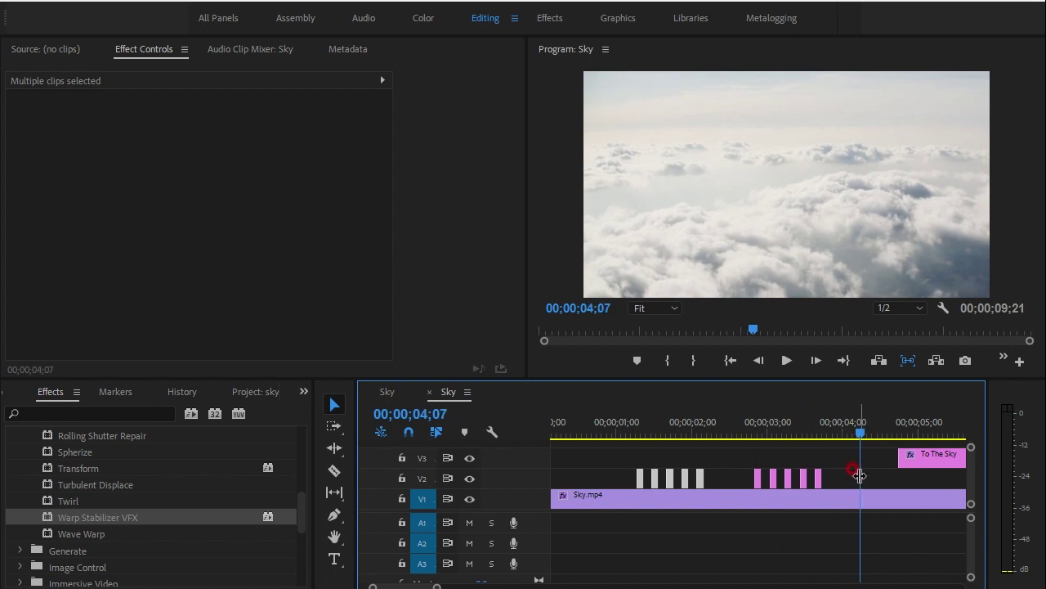
pyautogui.press('-')
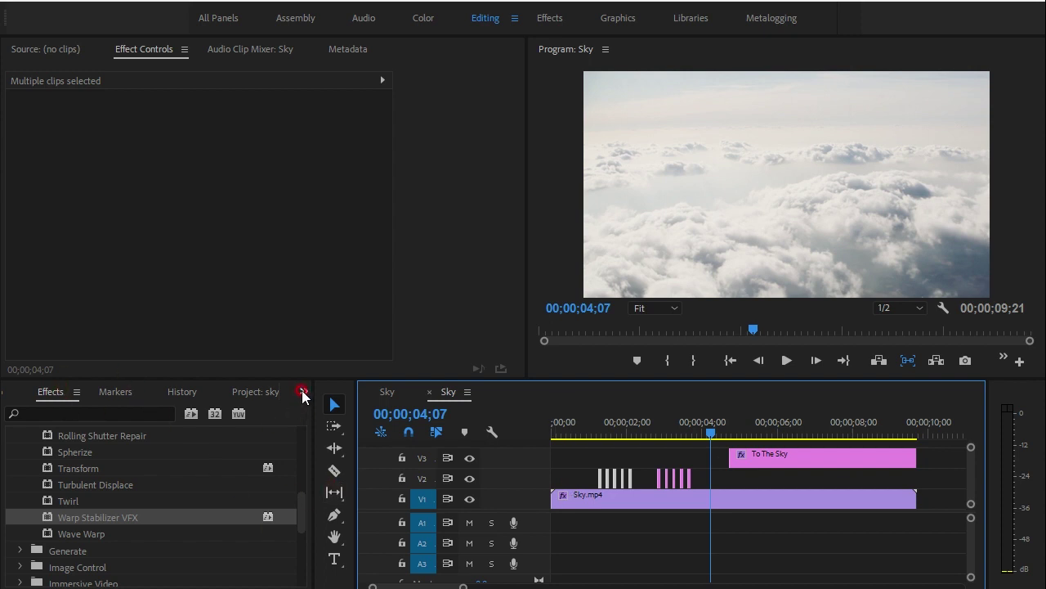
pyautogui.click(303, 393)
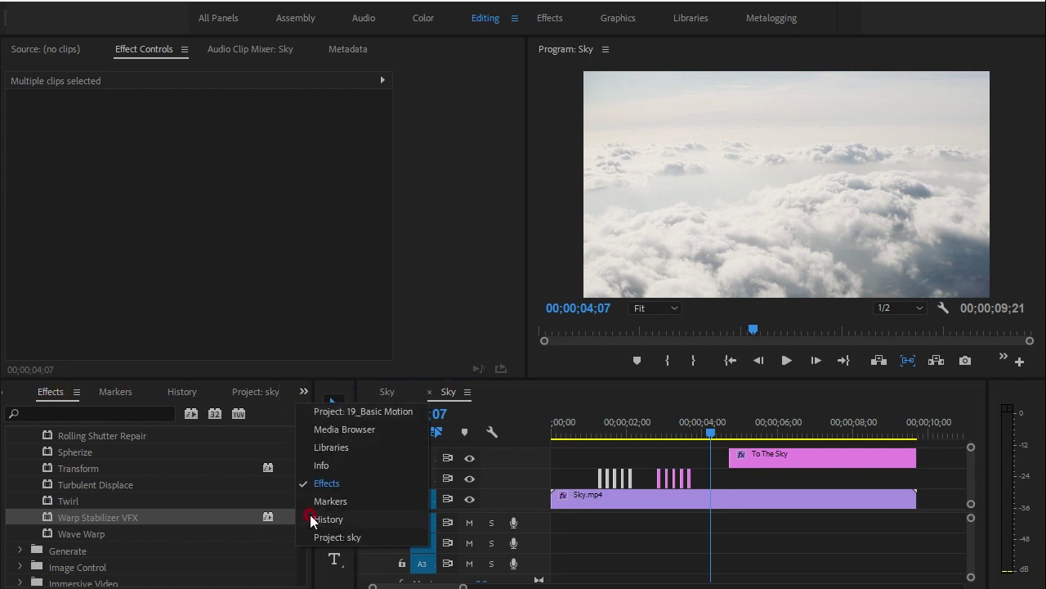
# - Show the sky project's contents in the lower-left panel and give the timeline more room
pyautogui.click(347, 411)
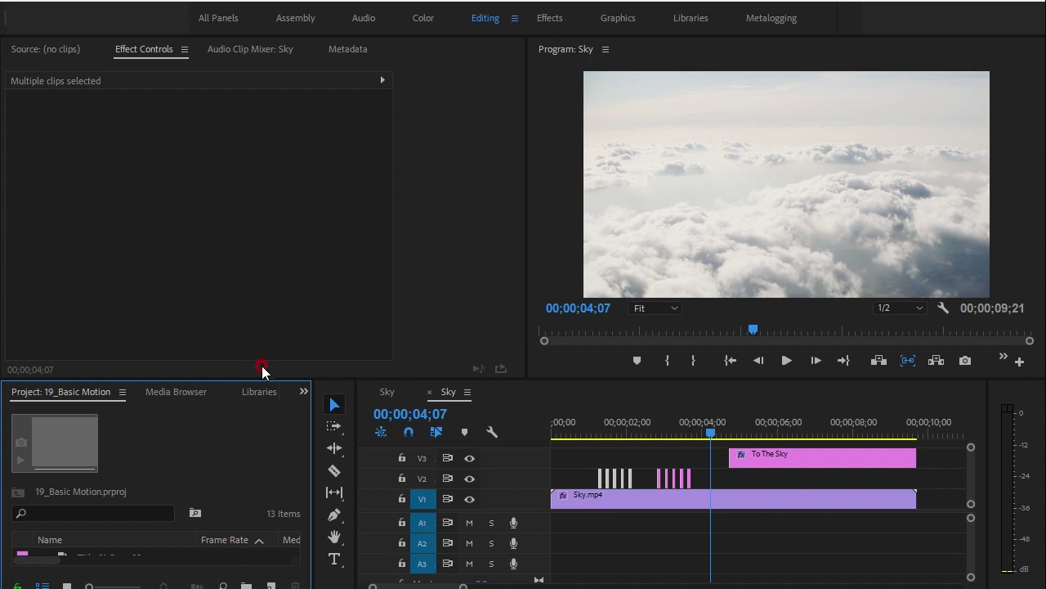
pyautogui.moveTo(265, 378); pyautogui.dragTo(278, 304)
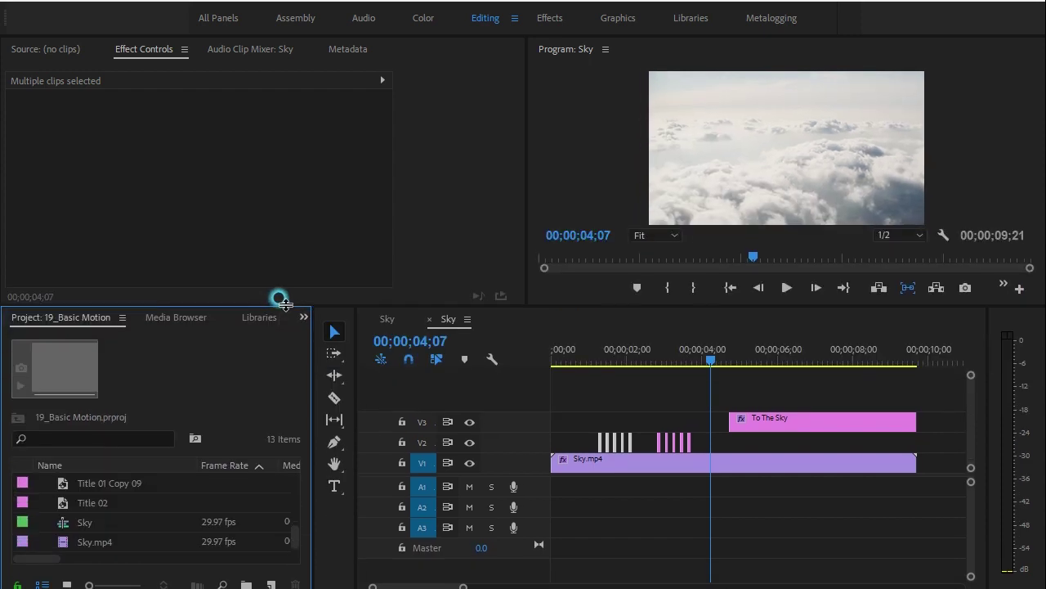
pyautogui.click(306, 319)
pyautogui.click(337, 463)
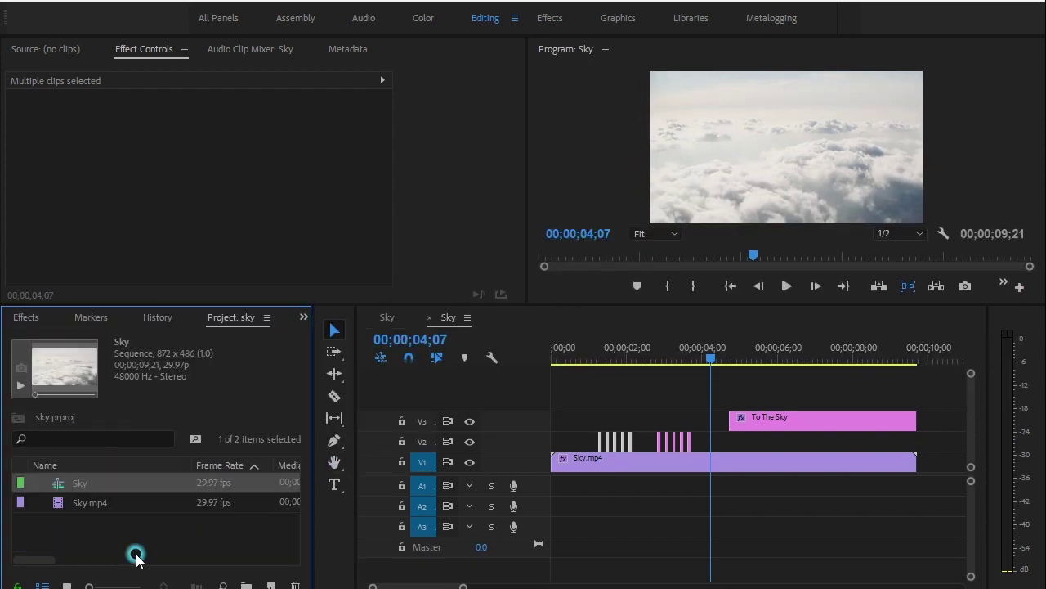
# - Move the small FLY graphic clip on V2 to the 00;00;04;07 playhead
pyautogui.click(690, 445)
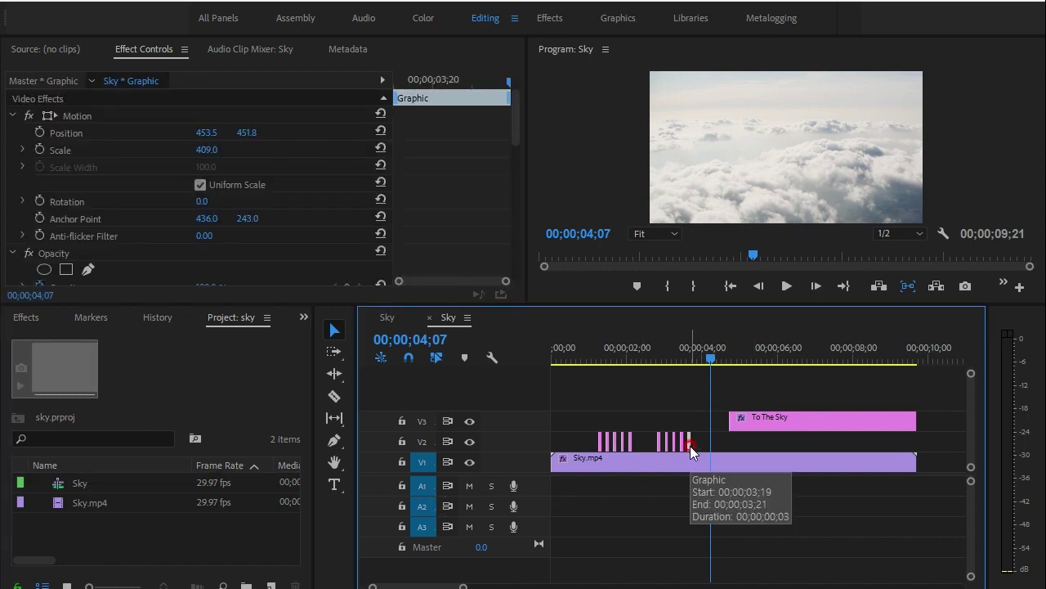
pyautogui.moveTo(690, 445)
pyautogui.mouseDown()
pyautogui.moveTo(730, 451)
pyautogui.moveTo(712, 448)
pyautogui.mouseUp()
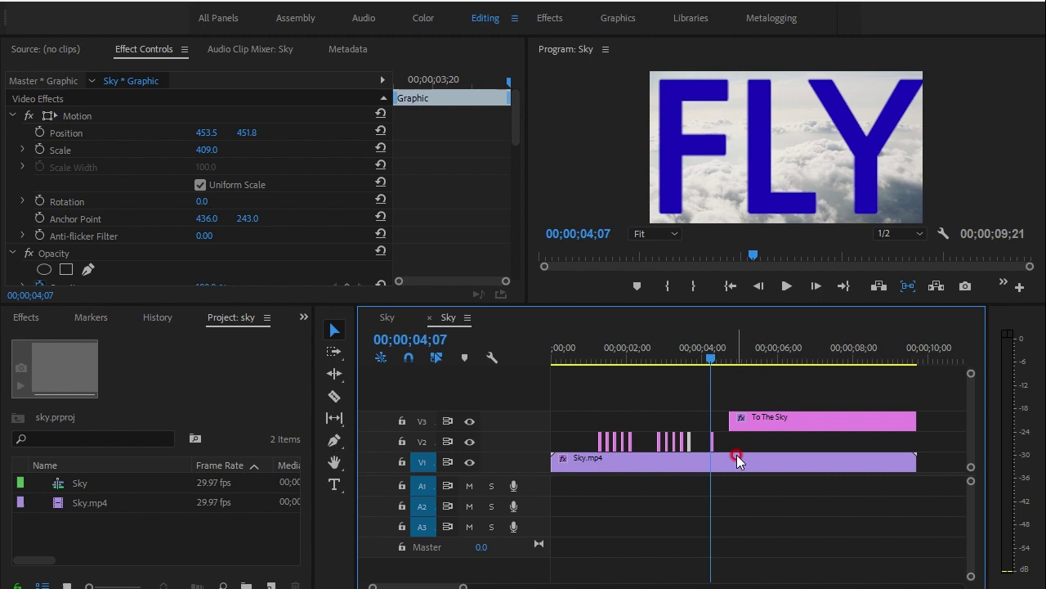
pyautogui.press('=')
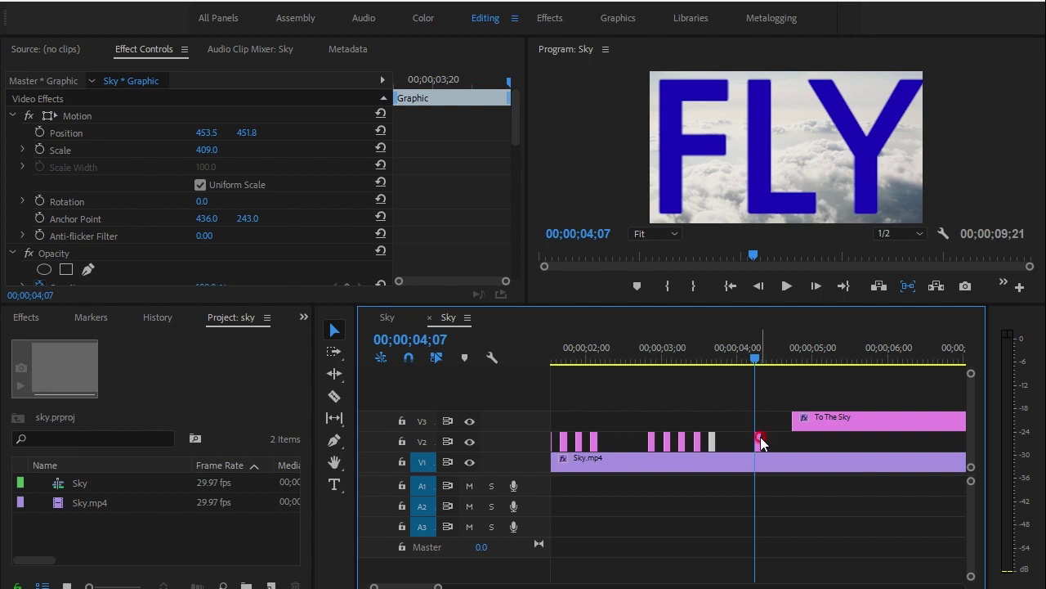
pyautogui.click(758, 441)
# - Extend the FLY clip to the sequence end and make To The Sky start around 4;24
pyautogui.press('=')
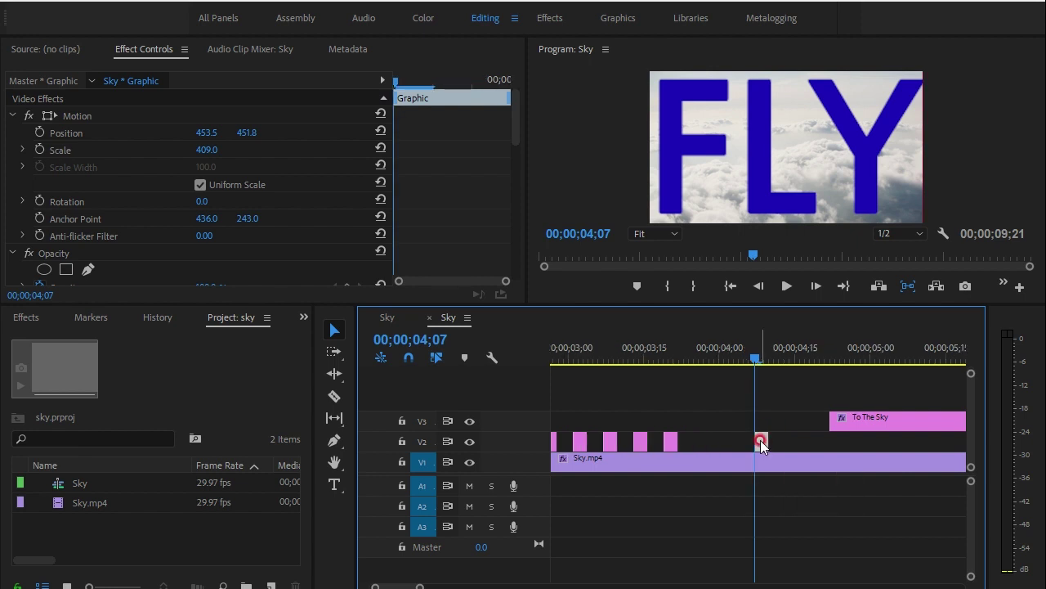
pyautogui.moveTo(762, 439); pyautogui.dragTo(911, 442)
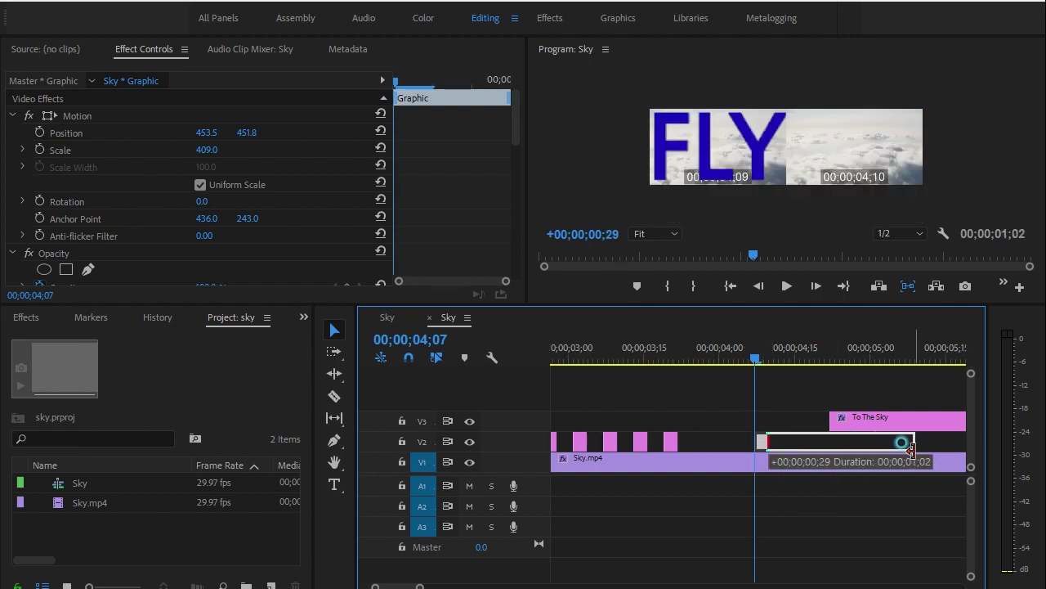
pyautogui.press('-')
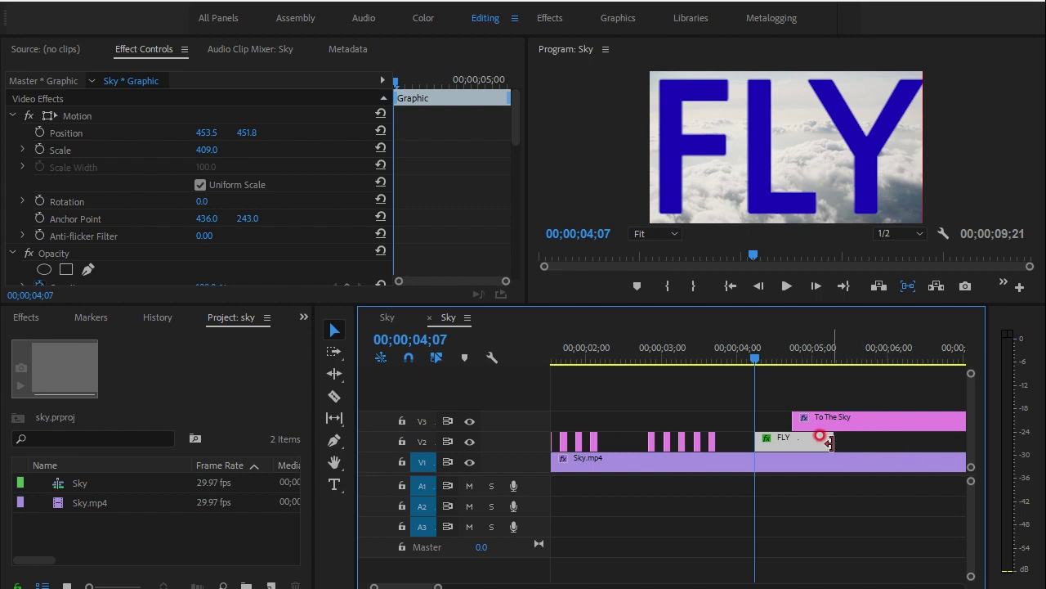
pyautogui.press('-')
pyautogui.moveTo(727, 442); pyautogui.dragTo(909, 445)
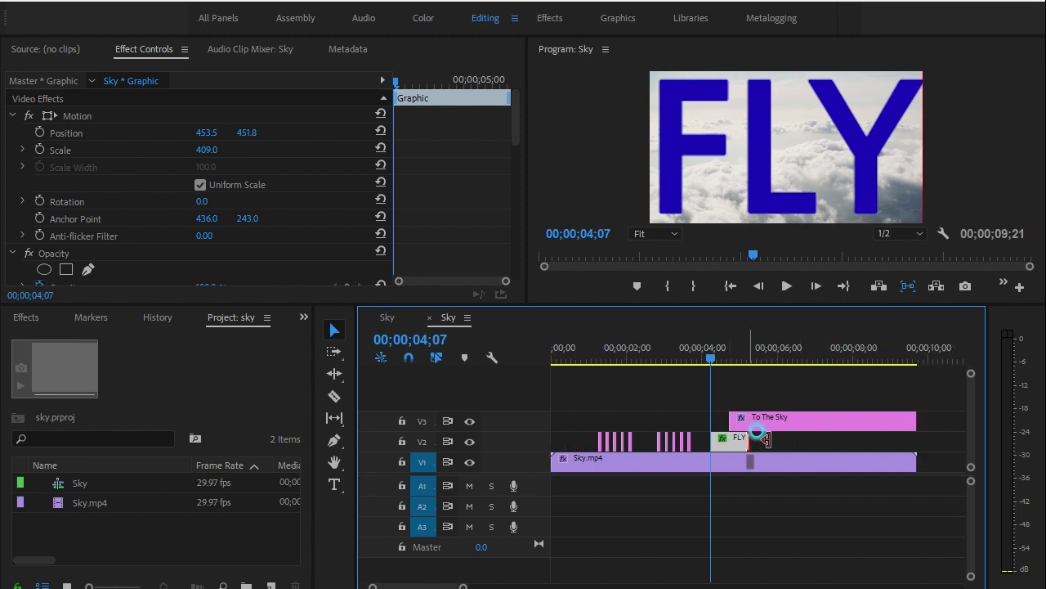
pyautogui.click(828, 419)
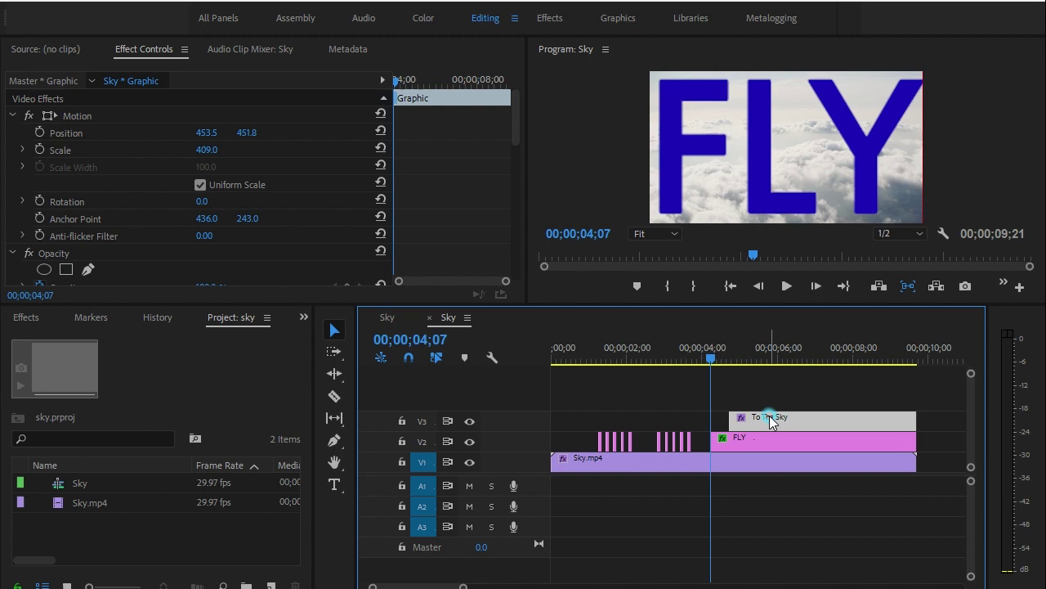
pyautogui.moveTo(739, 417); pyautogui.dragTo(769, 418)
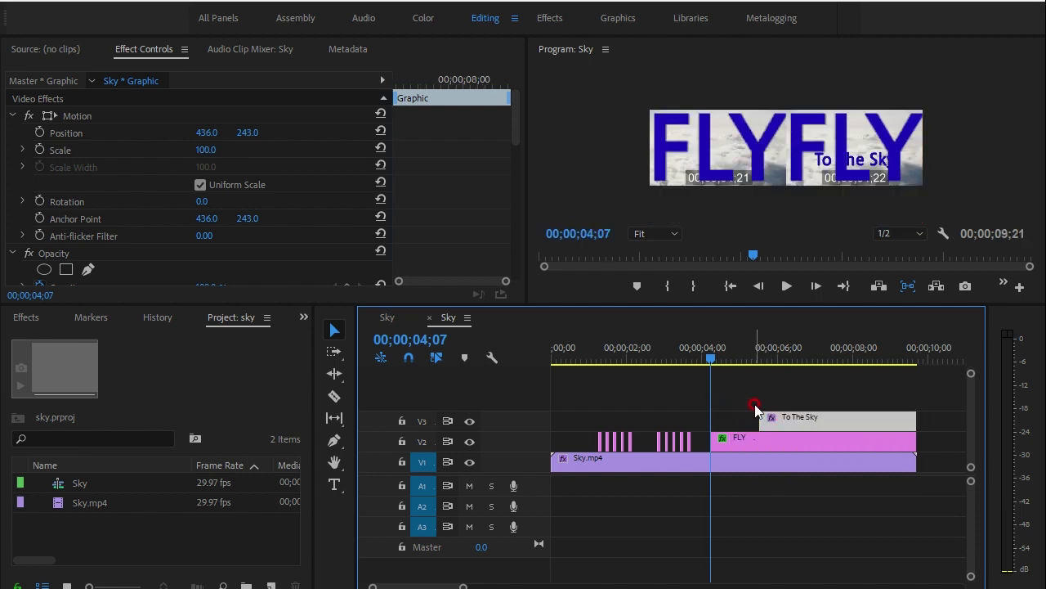
pyautogui.click(724, 360)
# - Reset FLY's Motion to default position 436.0, 243.0 and scale 100
pyautogui.click(738, 441)
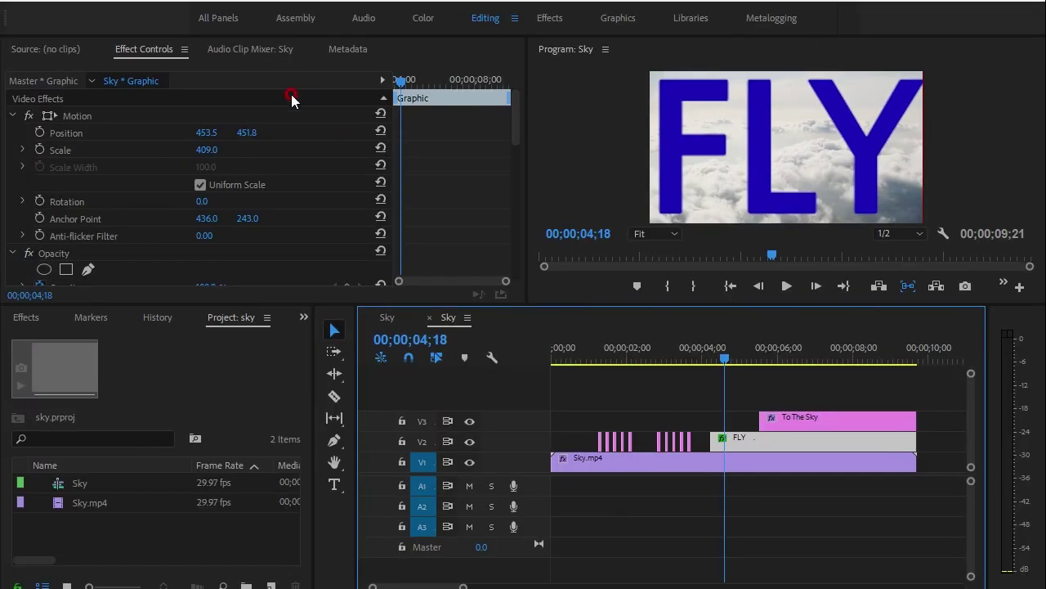
pyautogui.click(163, 51)
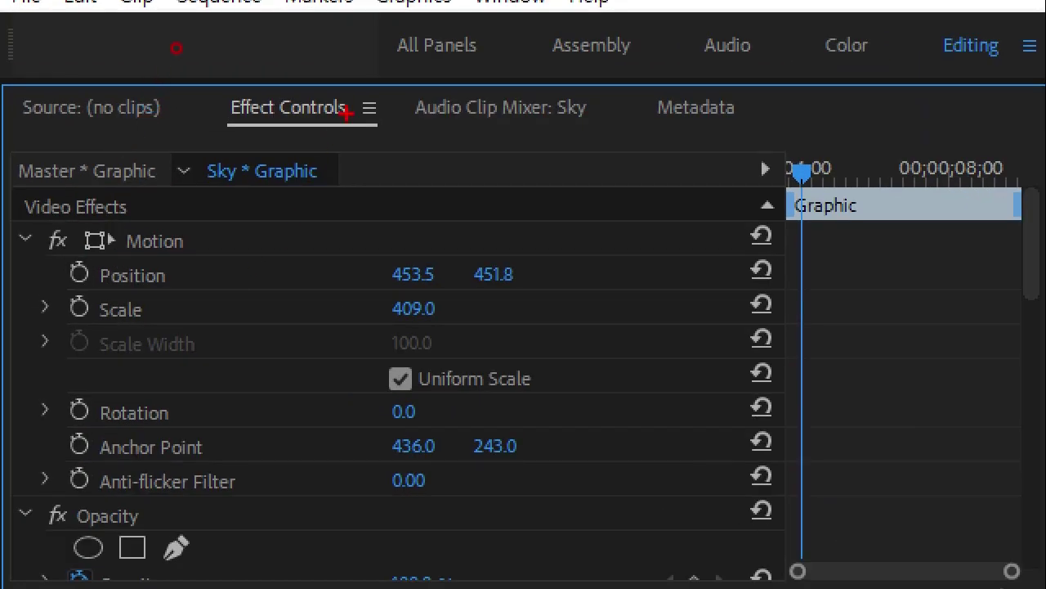
pyautogui.moveTo(340, 100); pyautogui.dragTo(361, 102)
pyautogui.moveTo(191, 261); pyautogui.dragTo(193, 257)
pyautogui.moveTo(732, 252); pyautogui.dragTo(753, 266)
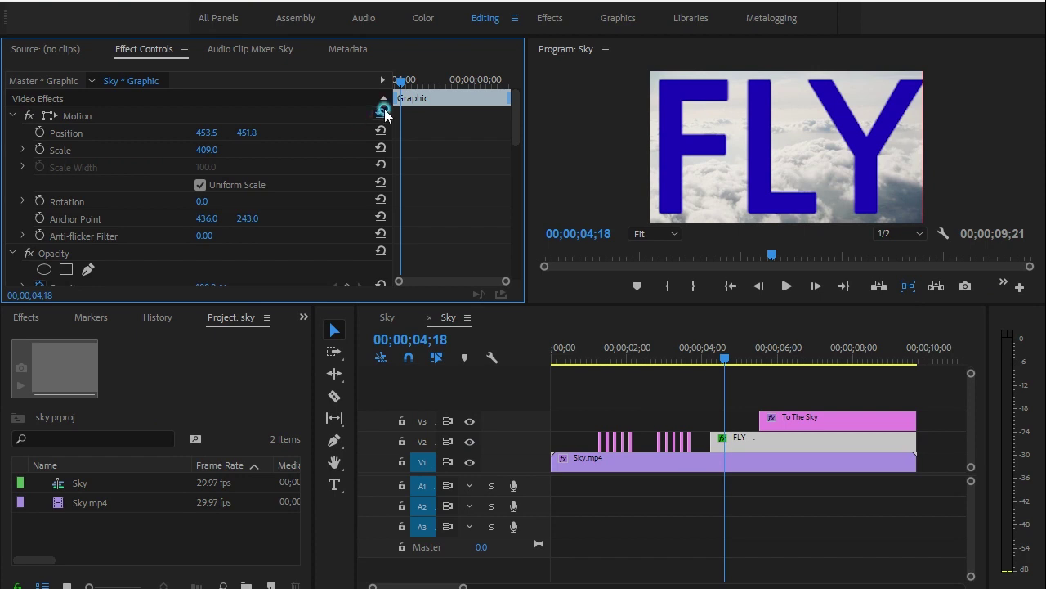
pyautogui.click(380, 113)
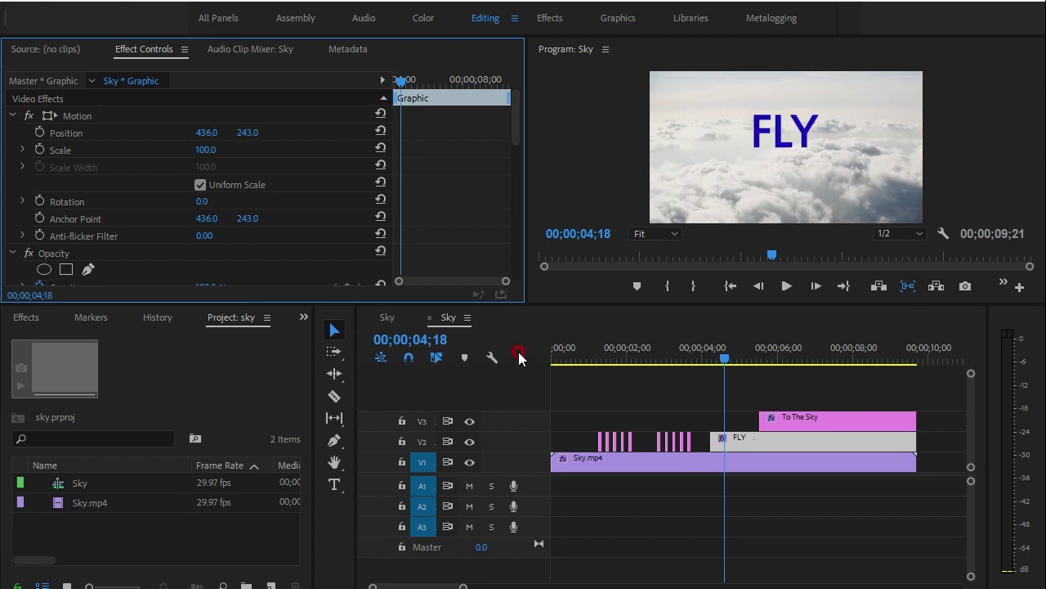
pyautogui.moveTo(518, 302); pyautogui.dragTo(518, 362)
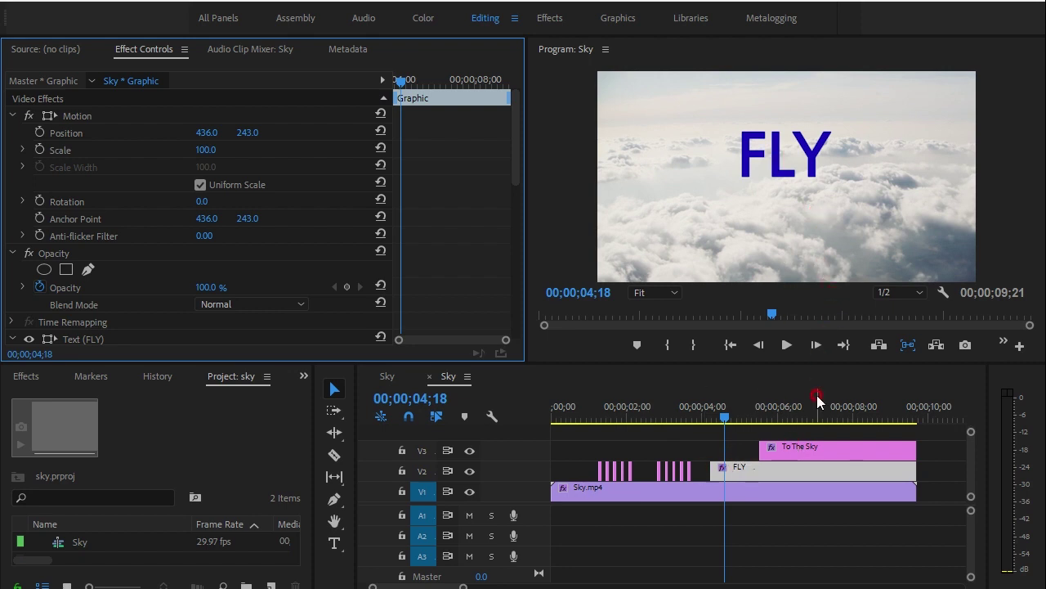
# - Target track V2 and park the playhead at 00;00;04;07, where the FLY clip starts
pyautogui.click(421, 469)
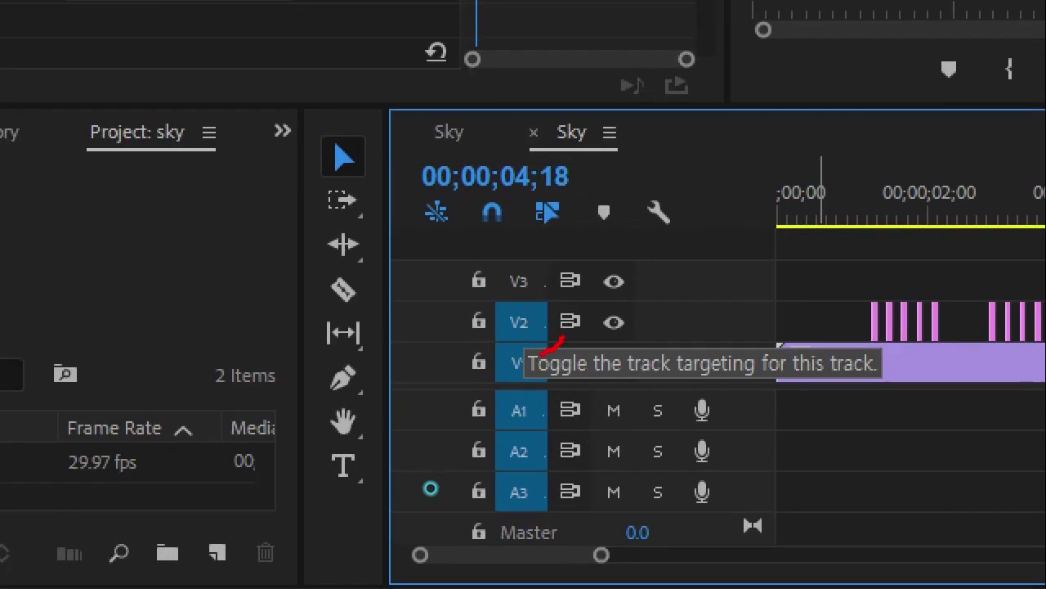
pyautogui.moveTo(523, 301); pyautogui.dragTo(574, 321)
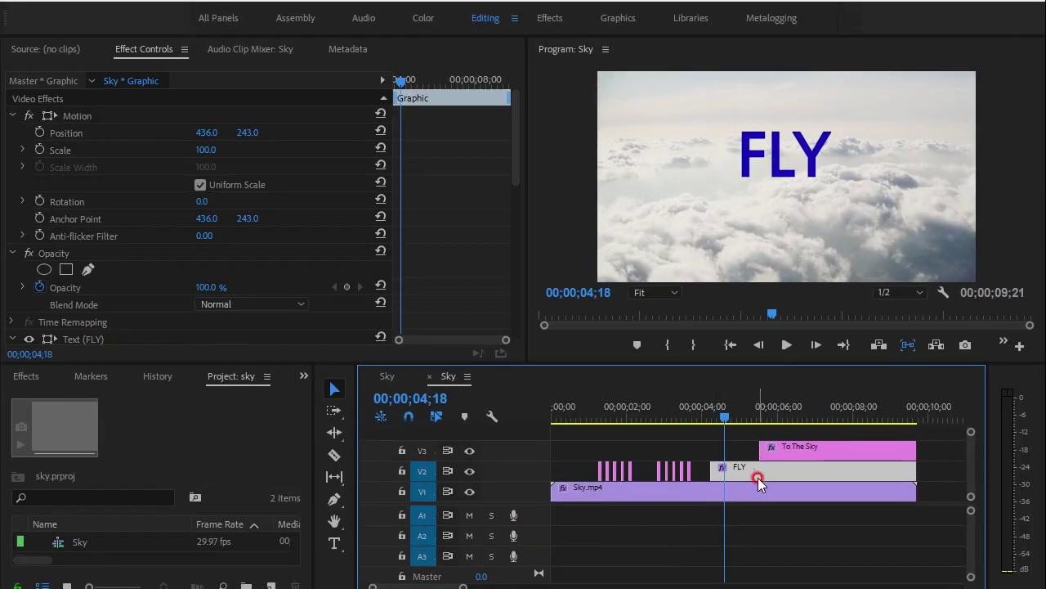
pyautogui.press('Up')
pyautogui.press('j')
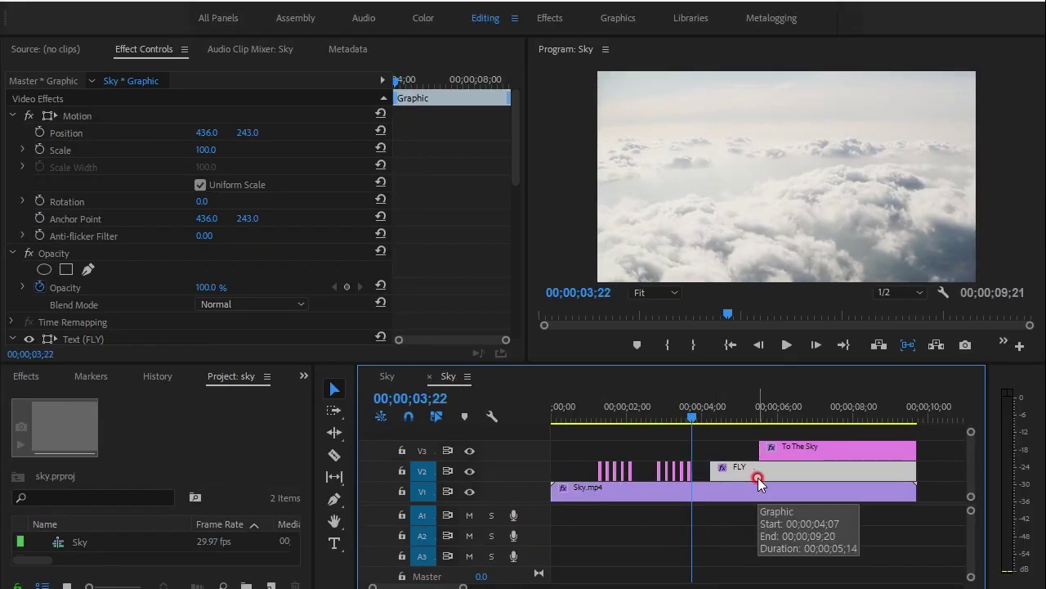
pyautogui.press('k')
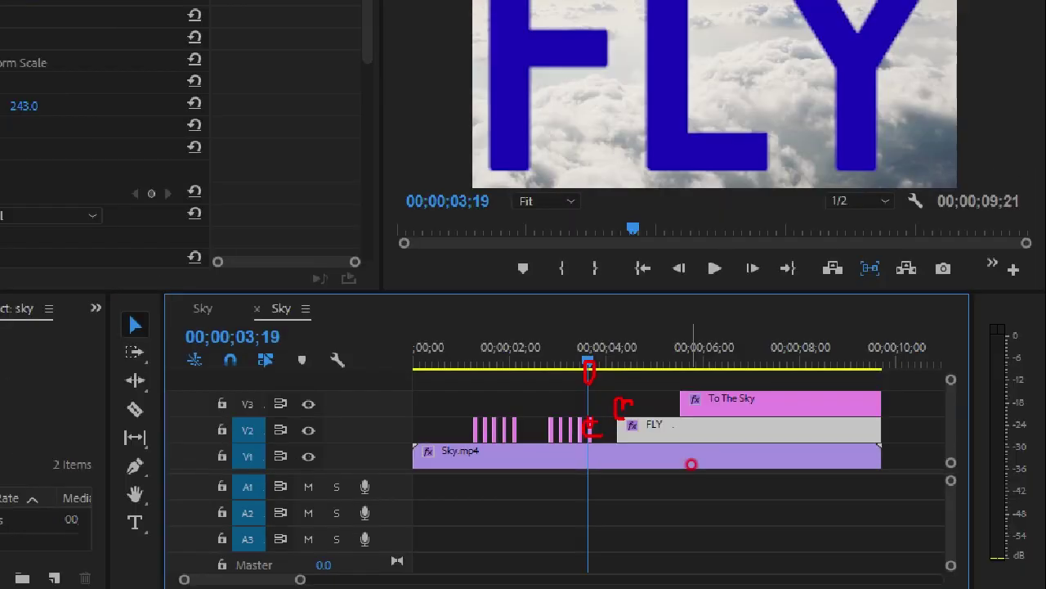
pyautogui.press('Right')
pyautogui.press('Right')
pyautogui.press('Right')
pyautogui.hotkey('shift', 'Right')
pyautogui.hotkey('shift', 'Right')
pyautogui.hotkey('shift', 'Right')
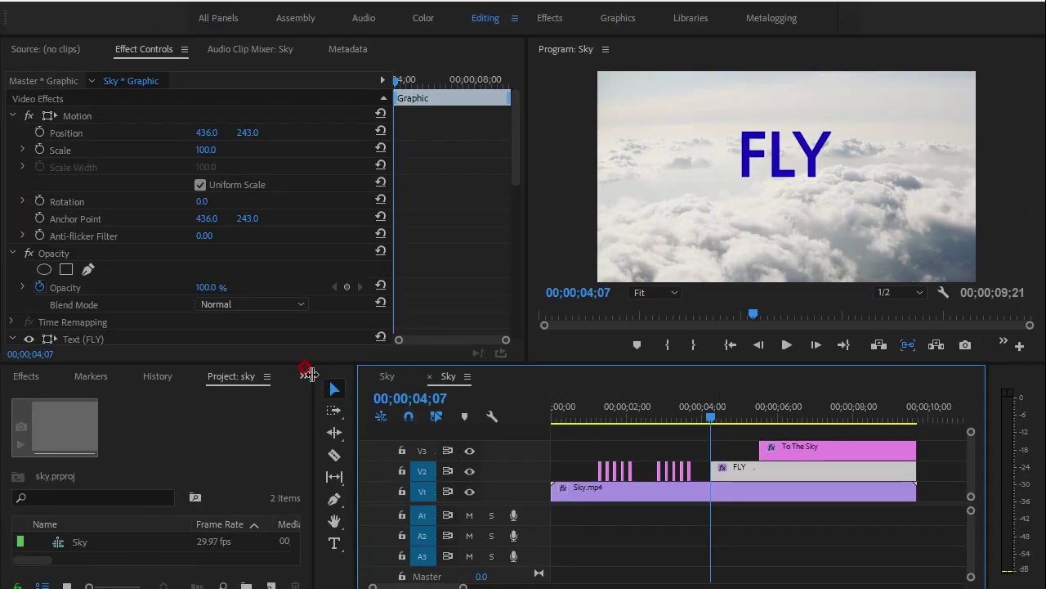
# - Apply Gaussian Blur from Video Effects > Blur & Sharpen to the FLY clip on V2
pyautogui.click(25, 376)
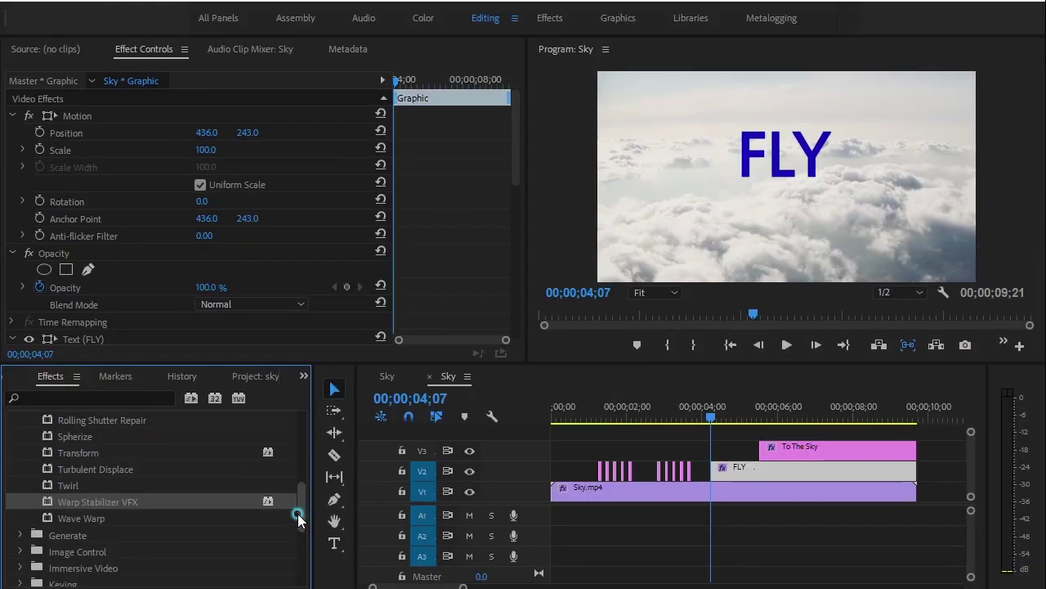
pyautogui.moveTo(298, 515); pyautogui.dragTo(307, 437)
pyautogui.click(66, 485)
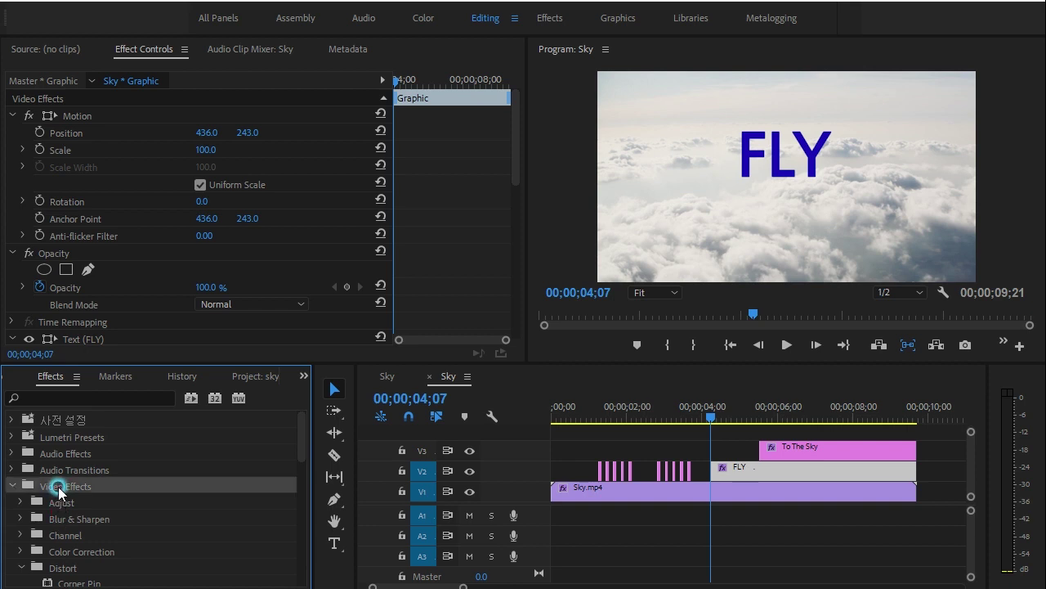
pyautogui.click(73, 519)
pyautogui.click(21, 518)
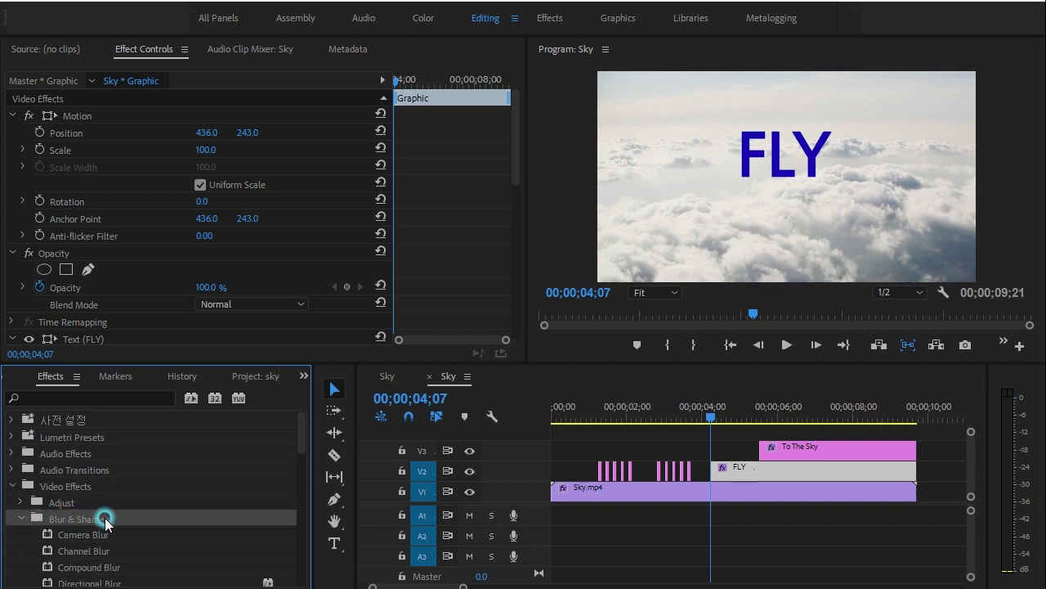
pyautogui.scroll(-1, 127, 530)
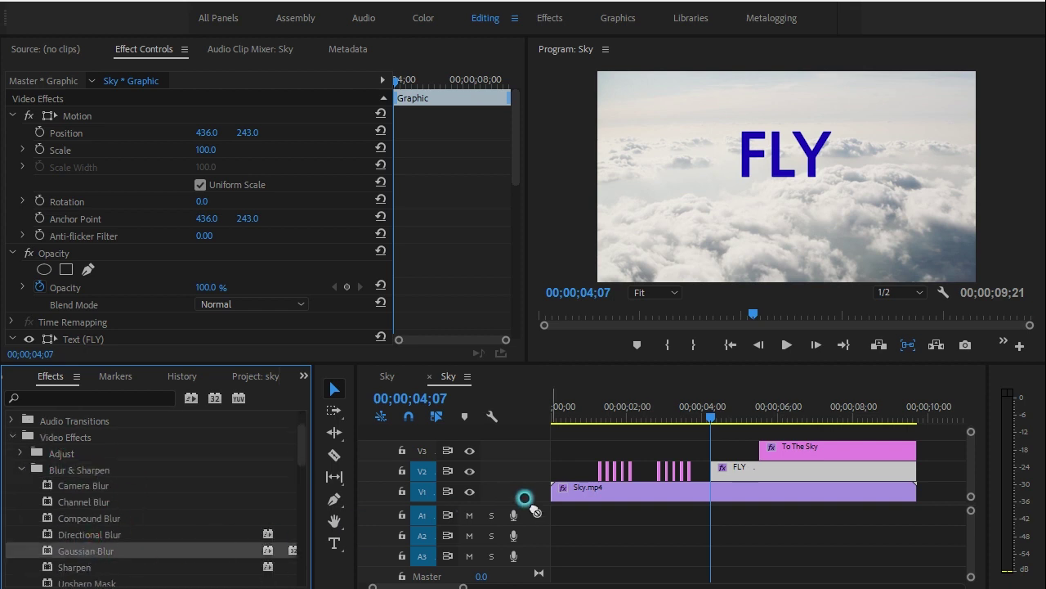
pyautogui.moveTo(88, 553); pyautogui.dragTo(738, 470)
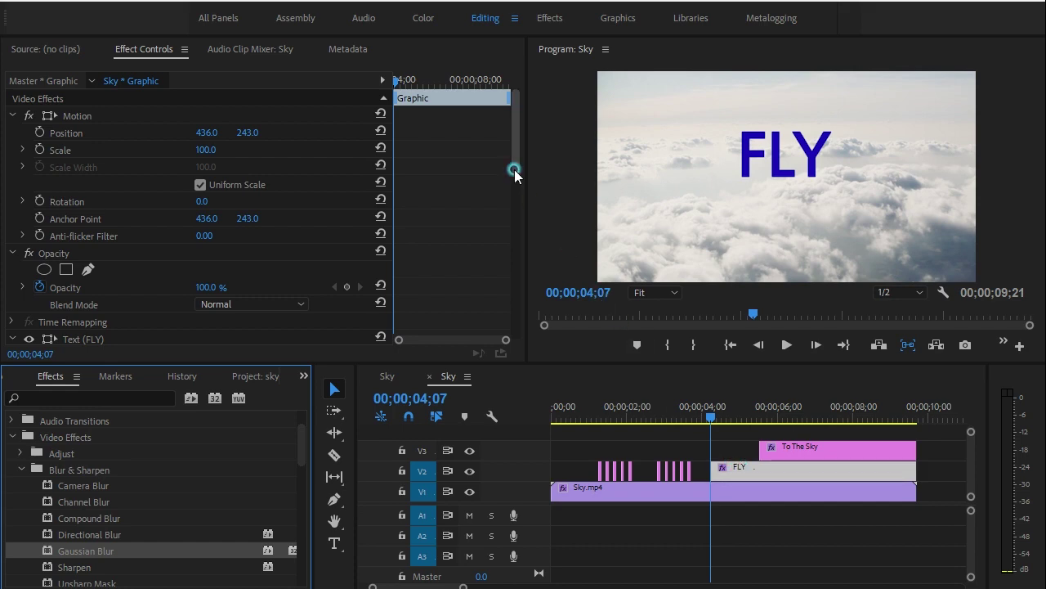
pyautogui.moveTo(515, 168); pyautogui.dragTo(512, 337)
pyautogui.click(141, 98)
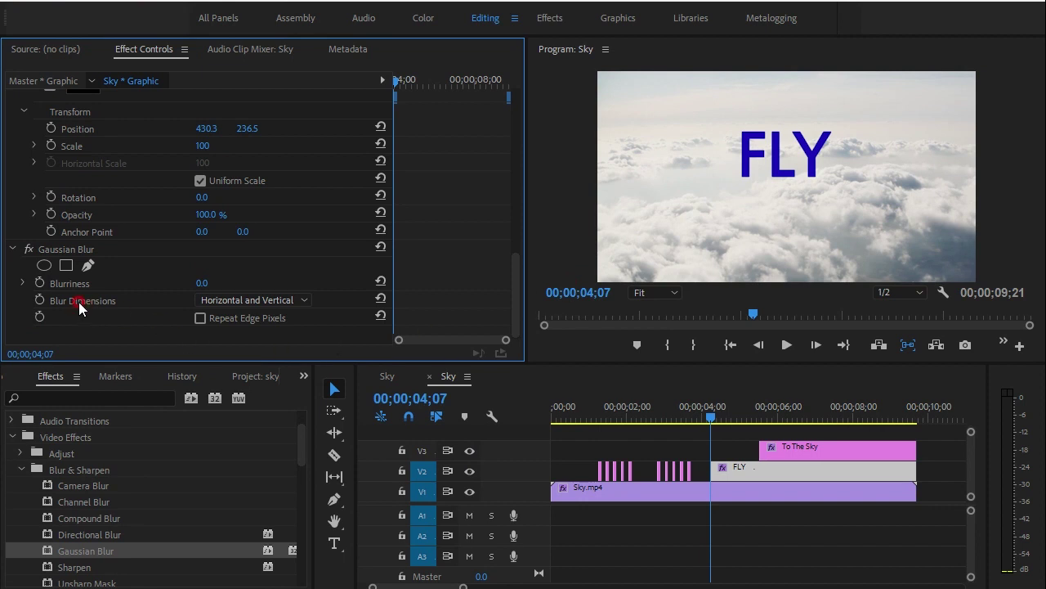
# - Keyframe the FLY title's Gaussian Blur Blurriness at 150 at 00;00;04;07
pyautogui.click(40, 284)
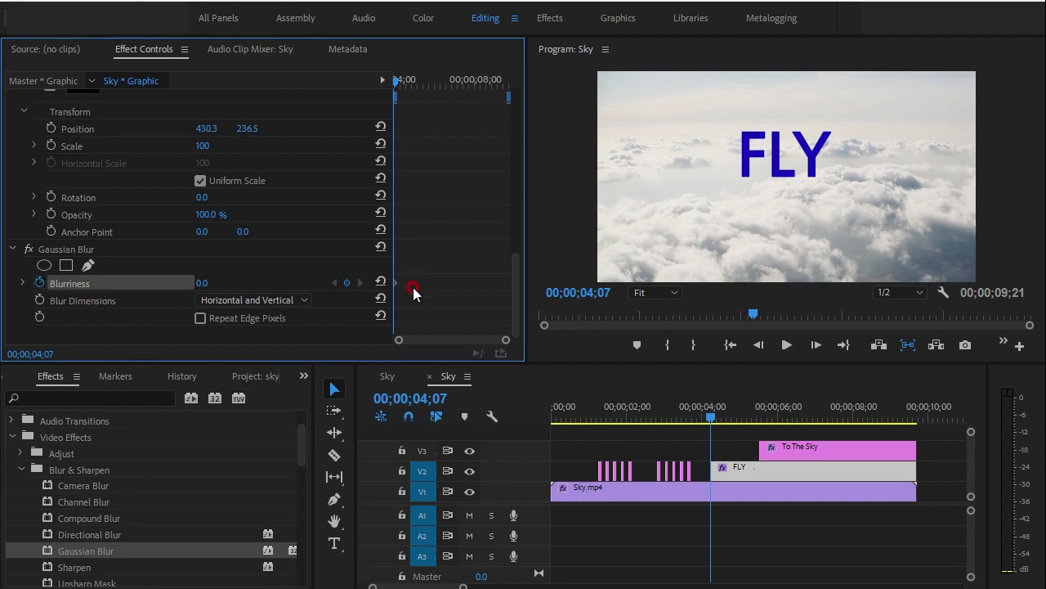
pyautogui.click(203, 283)
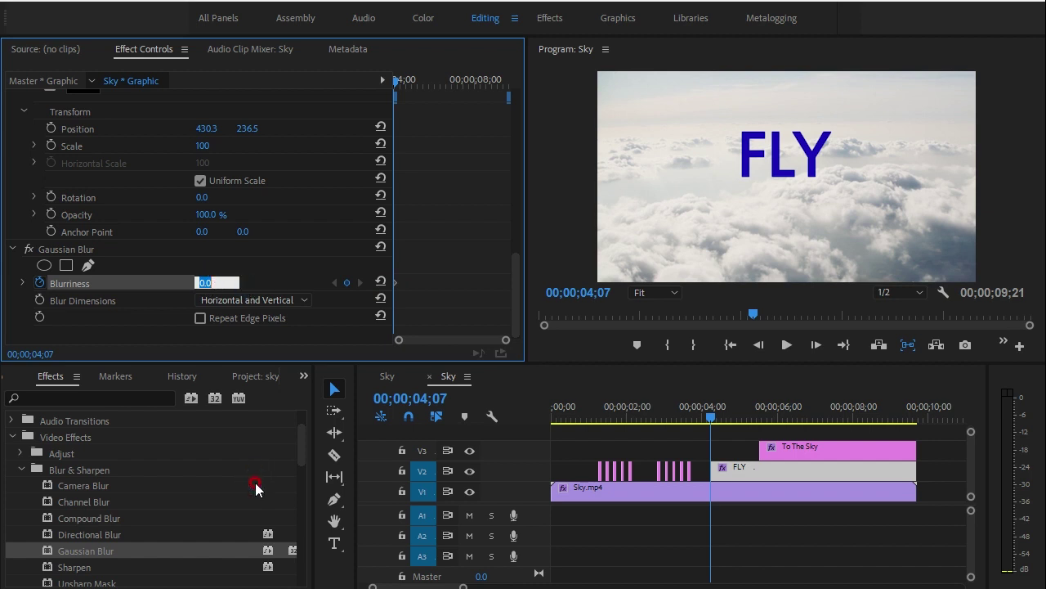
pyautogui.write('150')
pyautogui.press('Return')
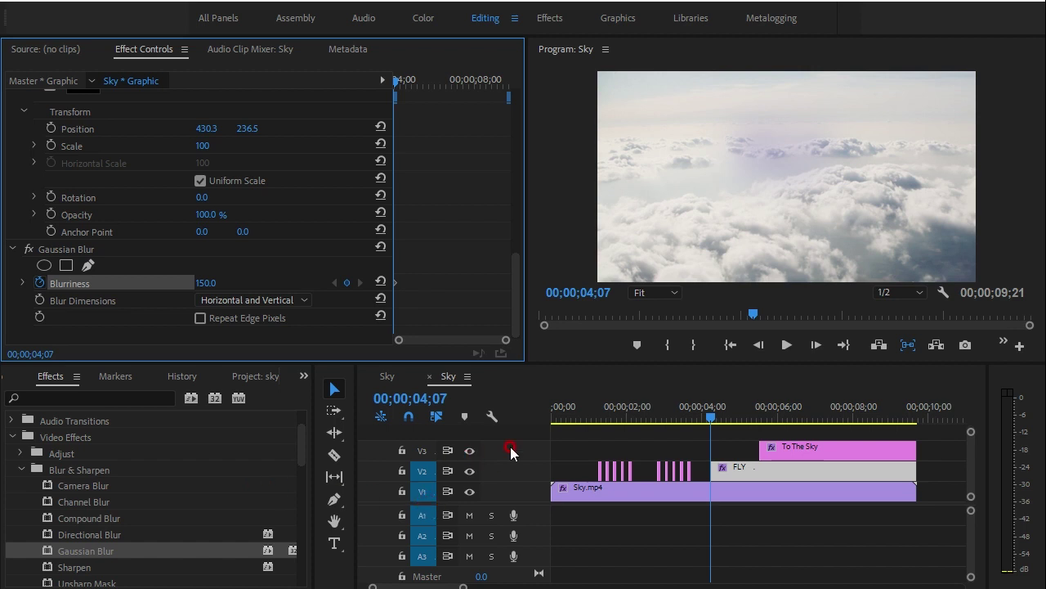
# - Add a Blurriness keyframe of 0 ten frames later at 00;00;04;17
pyautogui.hotkey('shift', 'Right')
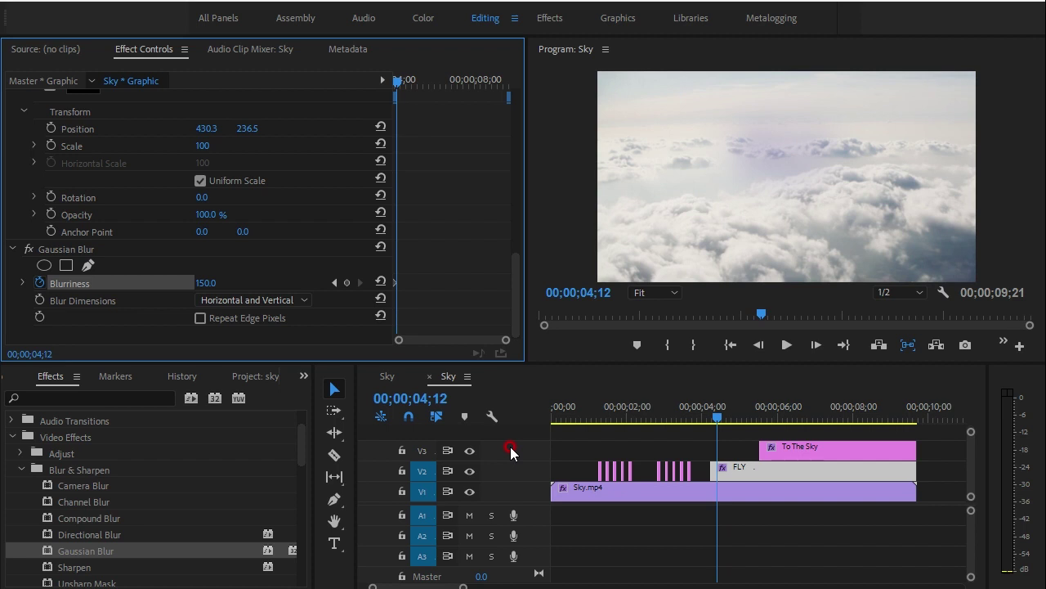
pyautogui.hotkey('shift', 'Right')
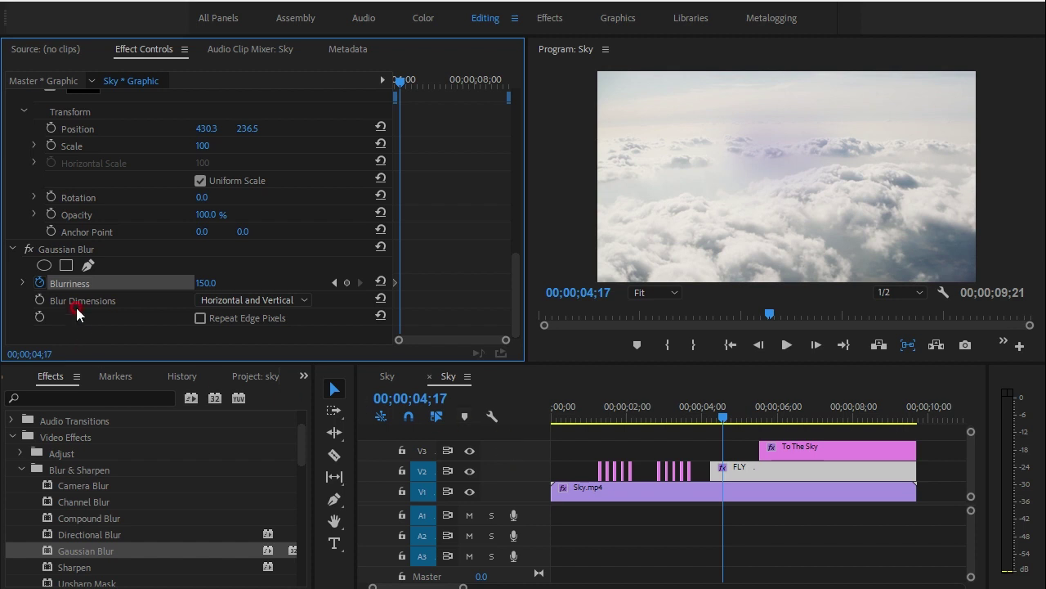
pyautogui.click(203, 282)
pyautogui.write('0')
pyautogui.click(234, 295)
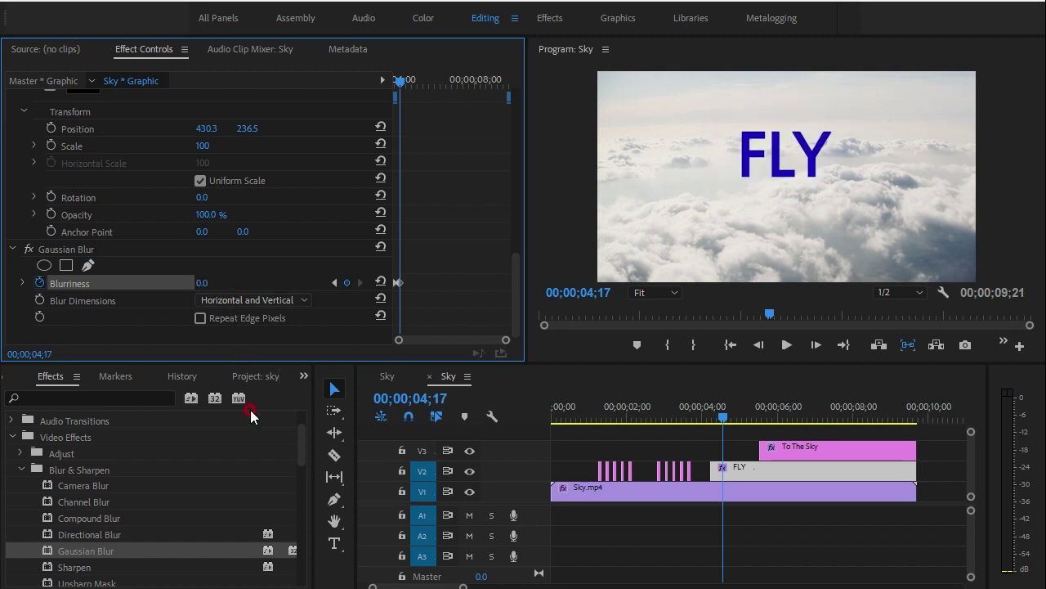
pyautogui.click(699, 418)
# - Play back the FLY blur, then apply Gaussian Blur to the To The Sky clip on V3
pyautogui.press('space')
pyautogui.press('space')
pyautogui.click(840, 447)
pyautogui.click(806, 452)
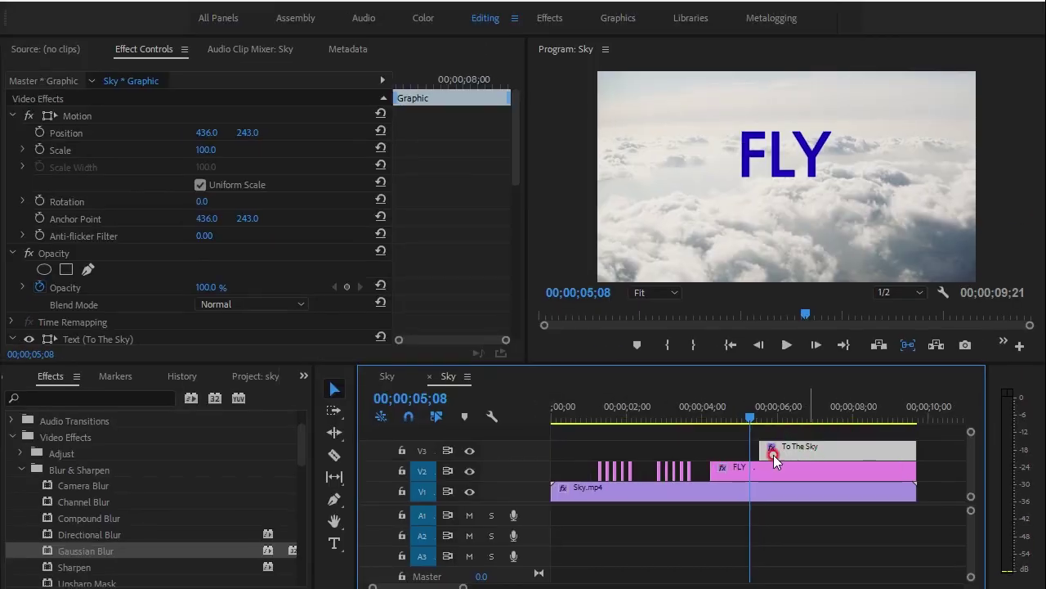
pyautogui.click(427, 449)
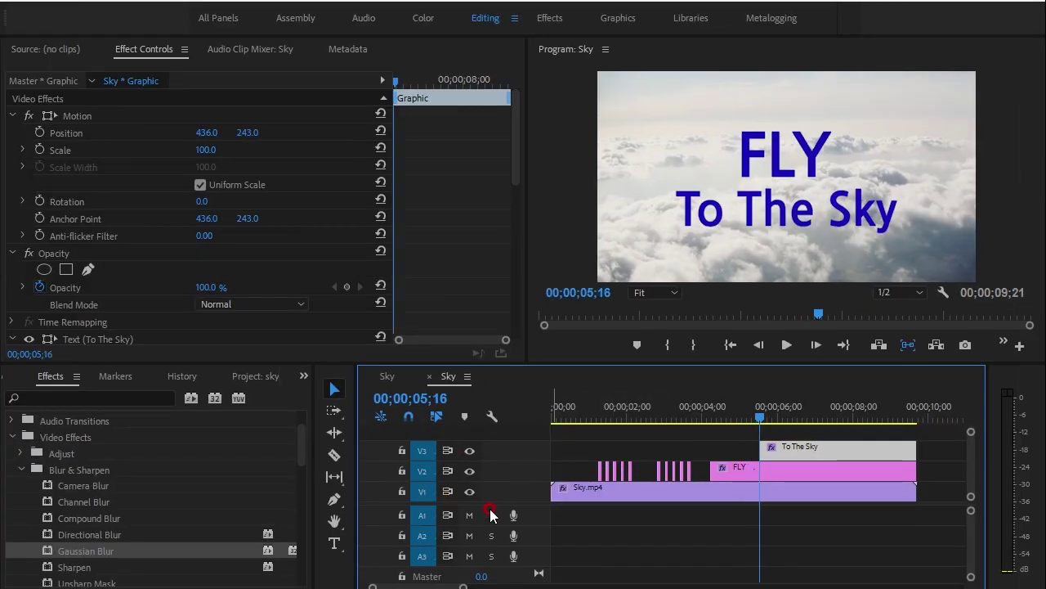
pyautogui.click(768, 448)
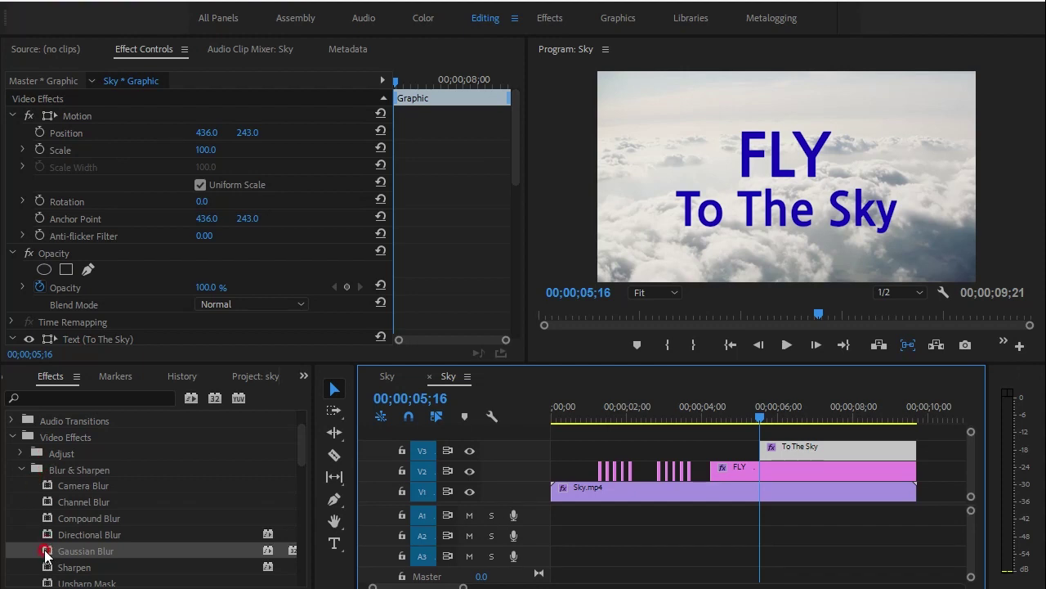
pyautogui.moveTo(45, 555)
pyautogui.mouseDown()
pyautogui.moveTo(583, 352)
pyautogui.moveTo(485, 306)
pyautogui.moveTo(462, 264)
pyautogui.mouseUp()
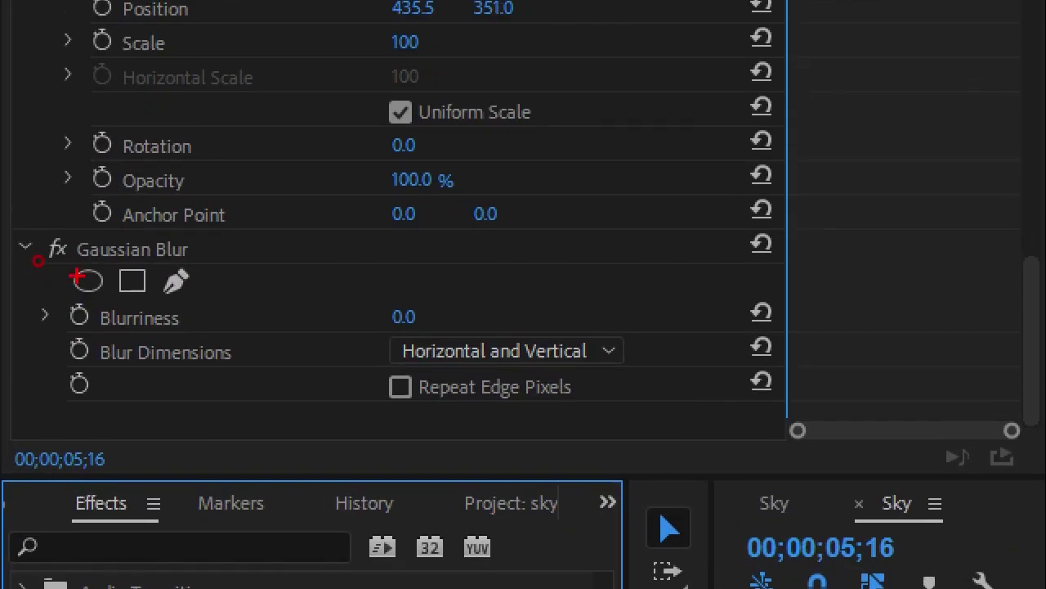
# - Keyframe To The Sky's Gaussian Blur Blurriness at 150 at 00;00;05;16
pyautogui.moveTo(37, 257); pyautogui.dragTo(109, 257)
pyautogui.moveTo(98, 338); pyautogui.dragTo(187, 335)
pyautogui.moveTo(82, 331); pyautogui.dragTo(119, 349)
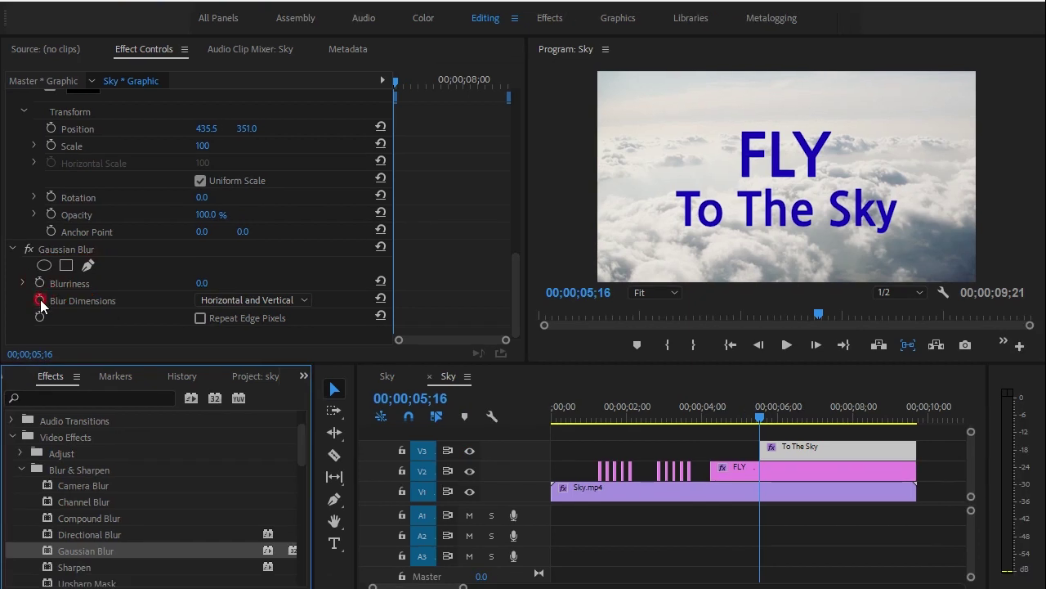
pyautogui.click(39, 282)
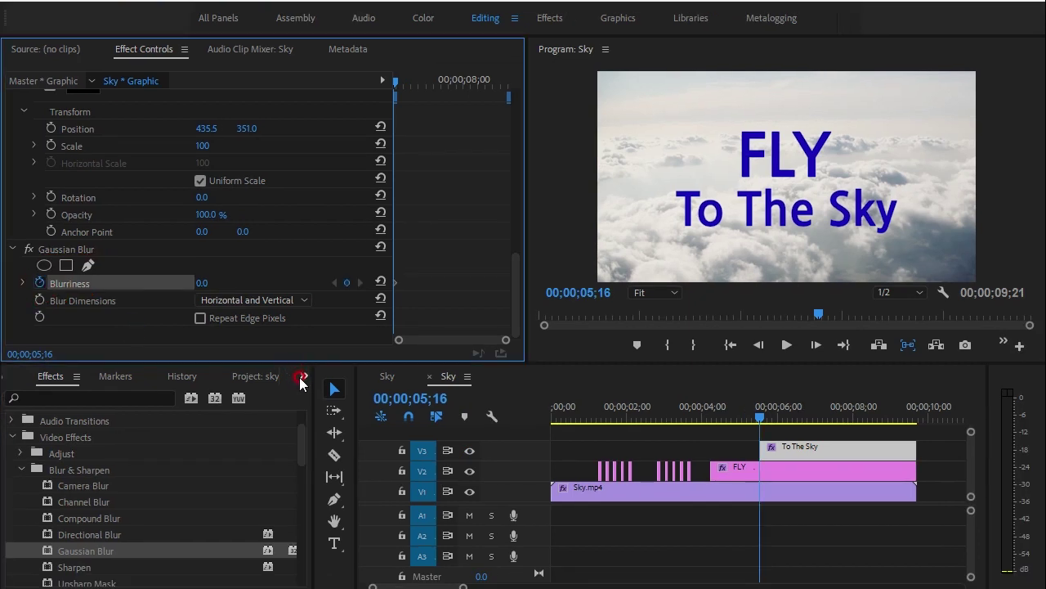
pyautogui.hotkey('shift', 'Right')
pyautogui.hotkey('shift', 'Right')
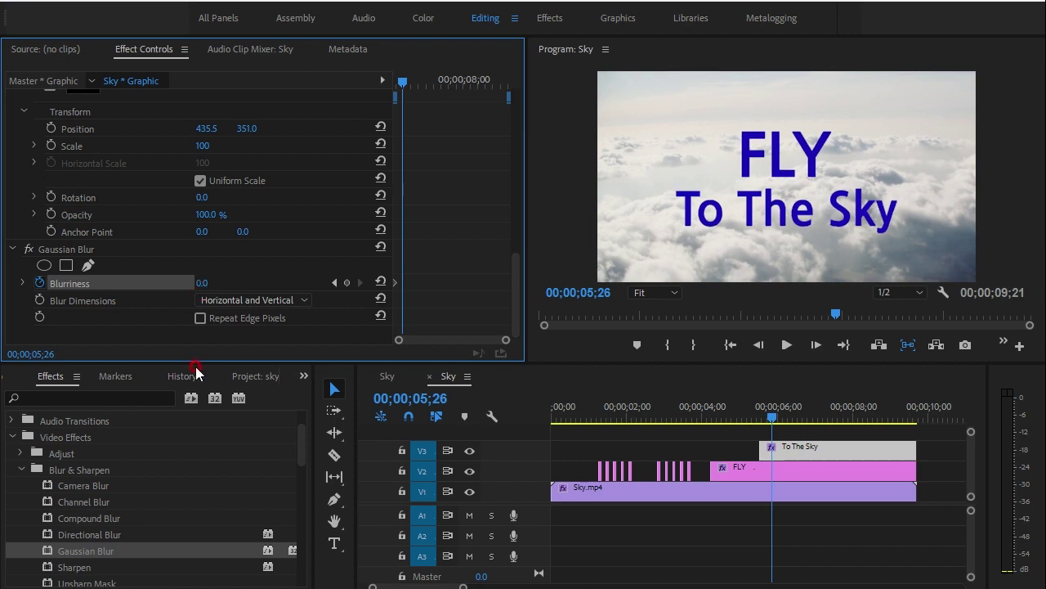
pyautogui.hotkey('shift', 'Left')
pyautogui.hotkey('shift', 'Left')
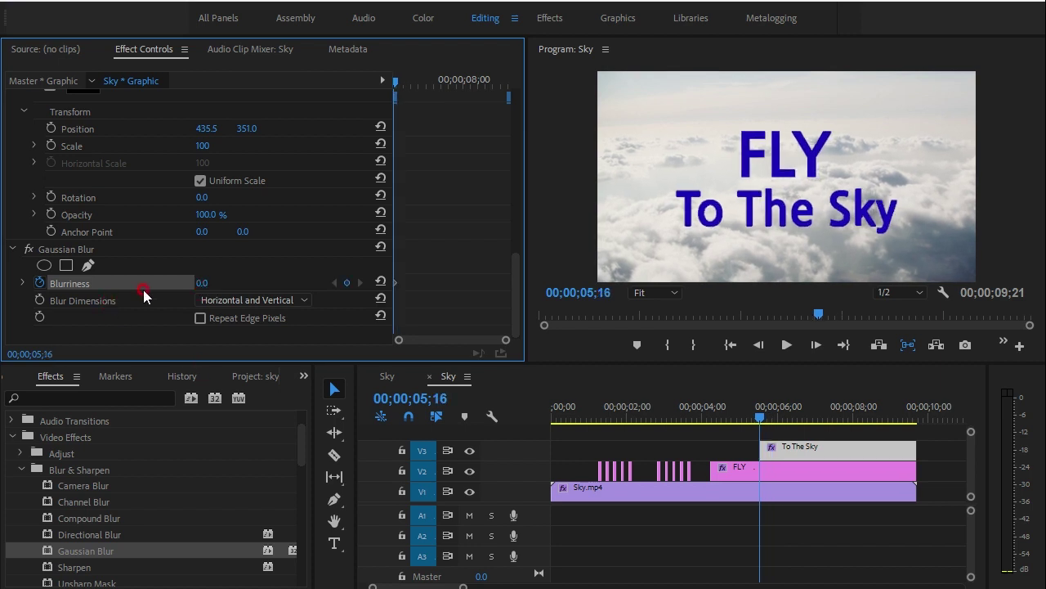
pyautogui.write('150')
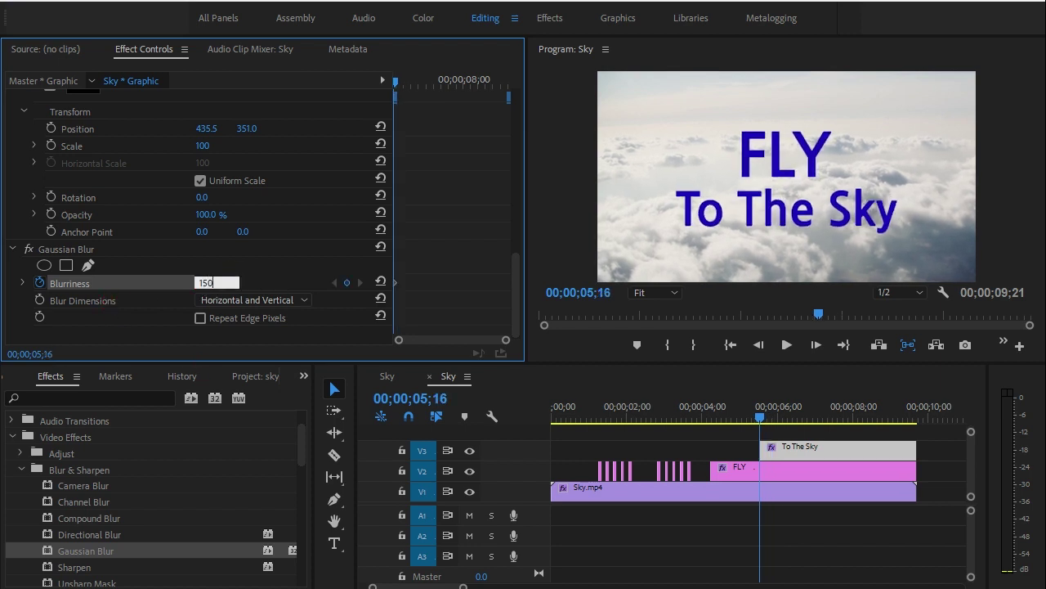
pyautogui.press('Return')
# - Add a Blurriness keyframe of 0 at 00;00;05;26 and return the playhead to the sequence start
pyautogui.hotkey('shift', 'Right')
pyautogui.hotkey('shift', 'Right')
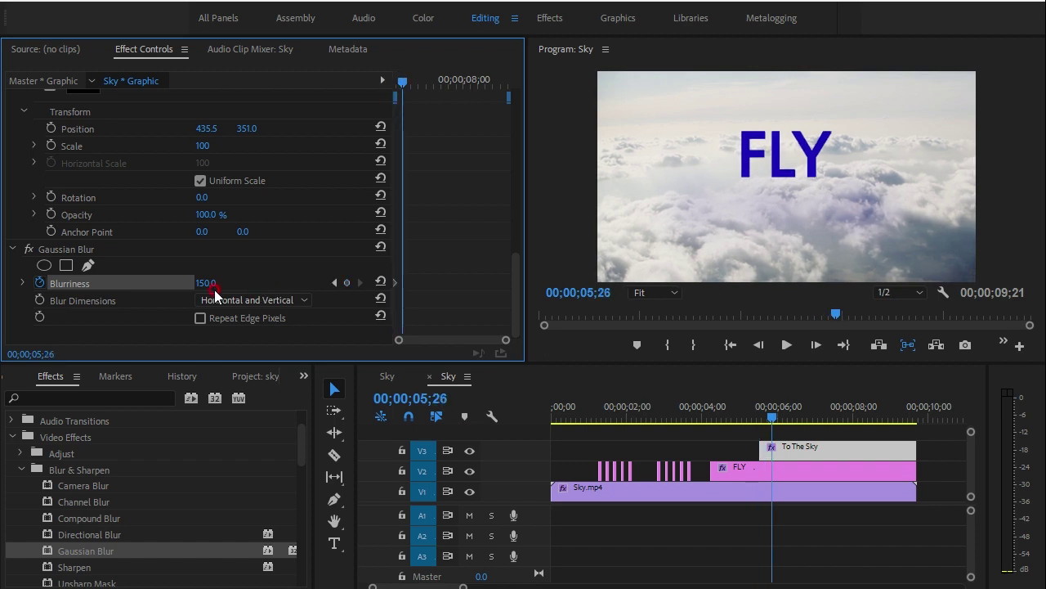
pyautogui.click(209, 282)
pyautogui.write('0')
pyautogui.press('Return')
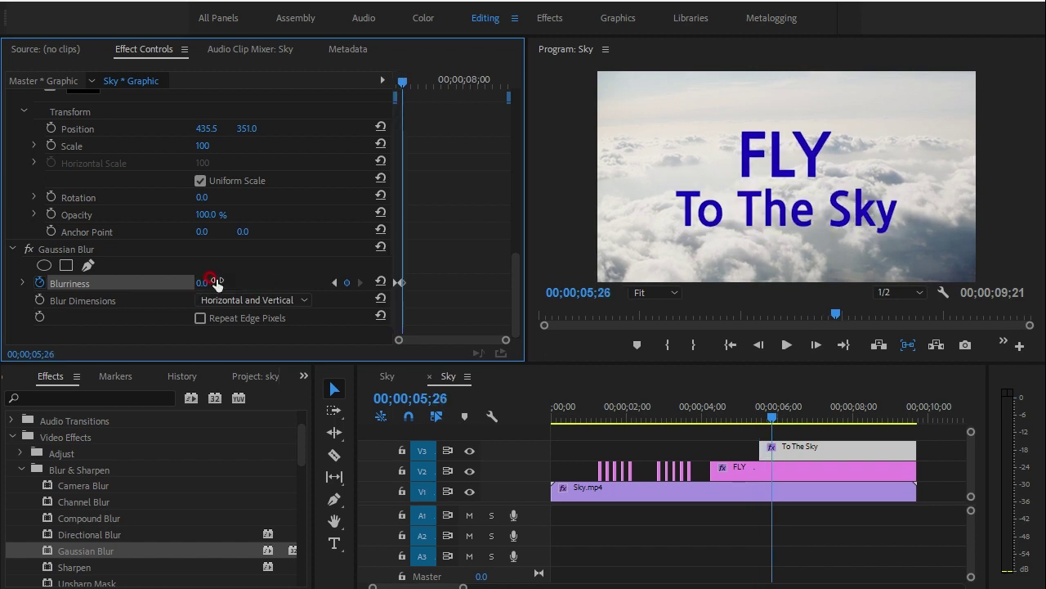
pyautogui.click(875, 476)
pyautogui.moveTo(770, 419); pyautogui.dragTo(480, 433)
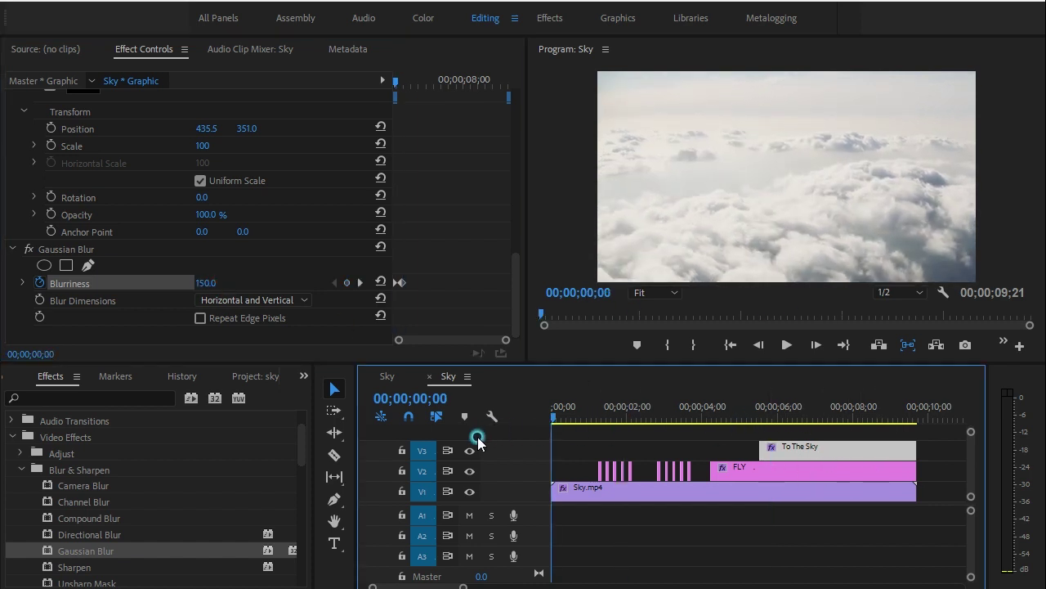
# - Play the Sky sequence to watch FLY and To The Sky sharpen, then select the FLY clip
pyautogui.click(613, 542)
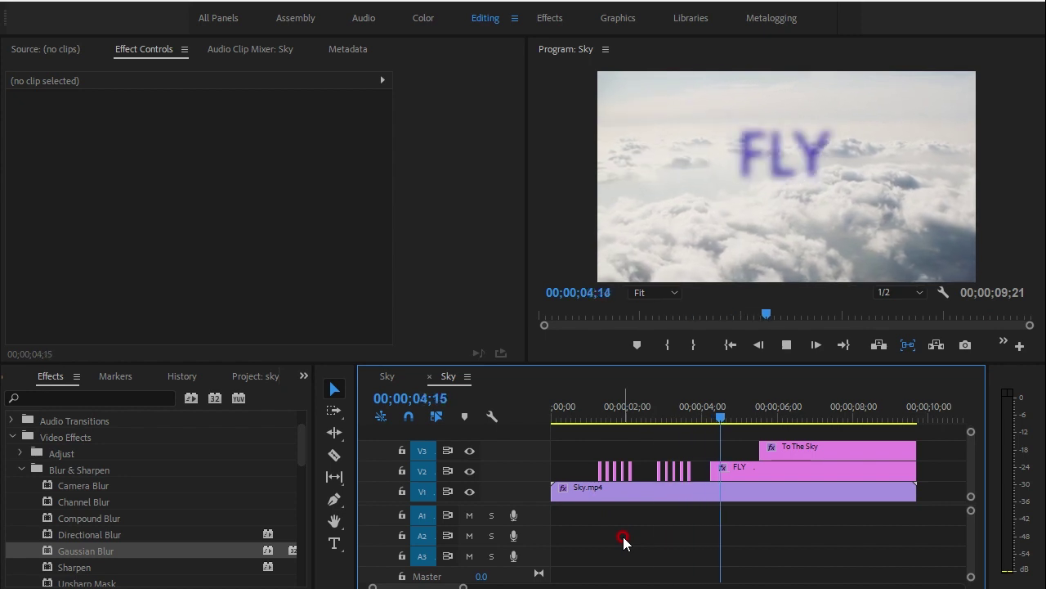
pyautogui.press('space')
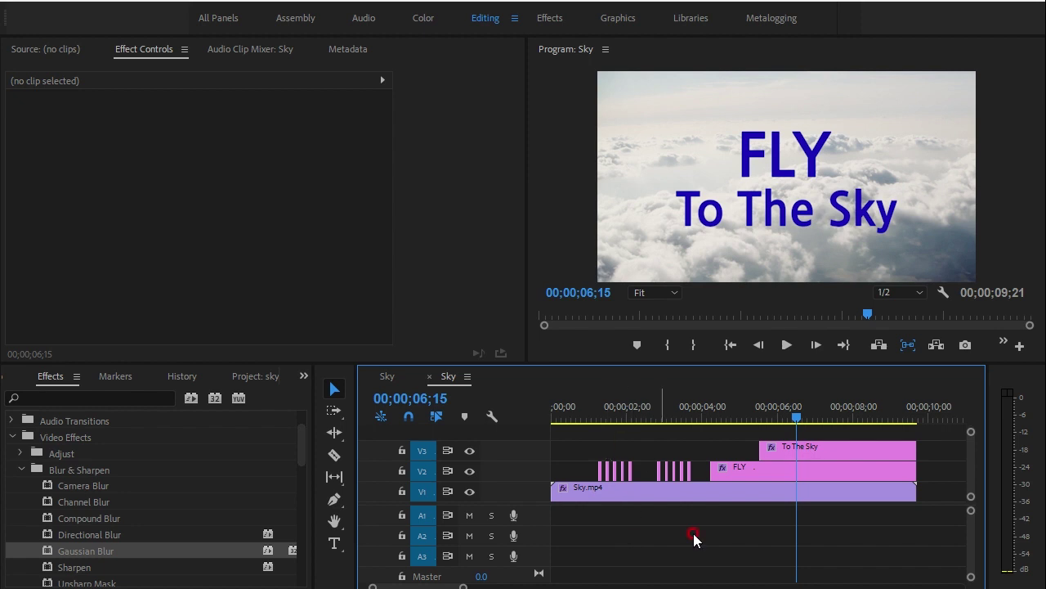
pyautogui.click(688, 515)
pyautogui.click(689, 516)
pyautogui.click(731, 472)
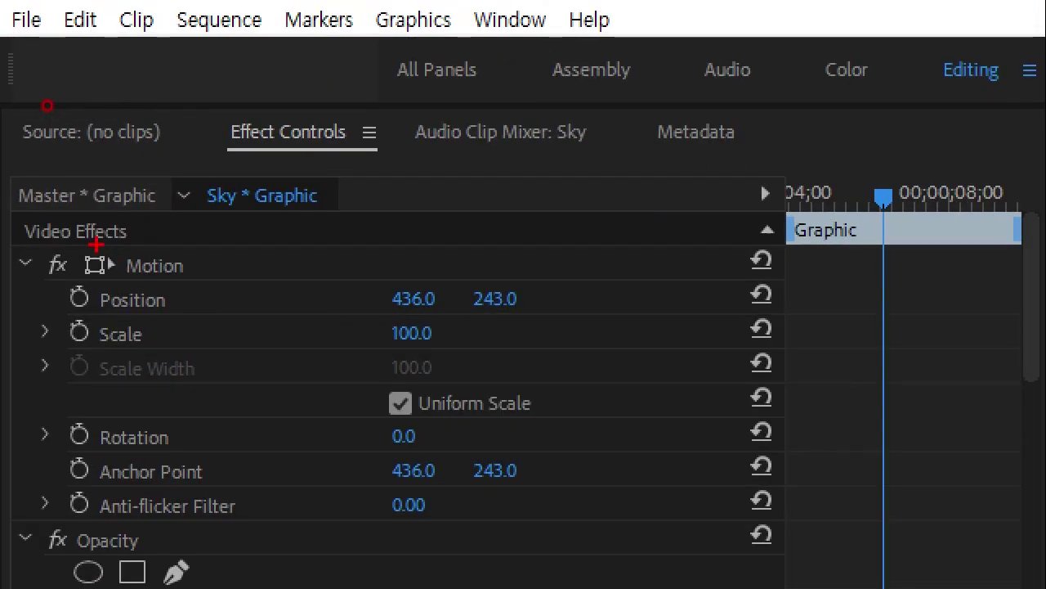
# - Review the FLY clip's Motion properties, then deselect it to empty Effect Controls
pyautogui.moveTo(48, 105)
pyautogui.mouseDown()
pyautogui.moveTo(30, 259)
pyautogui.moveTo(188, 253)
pyautogui.mouseUp()
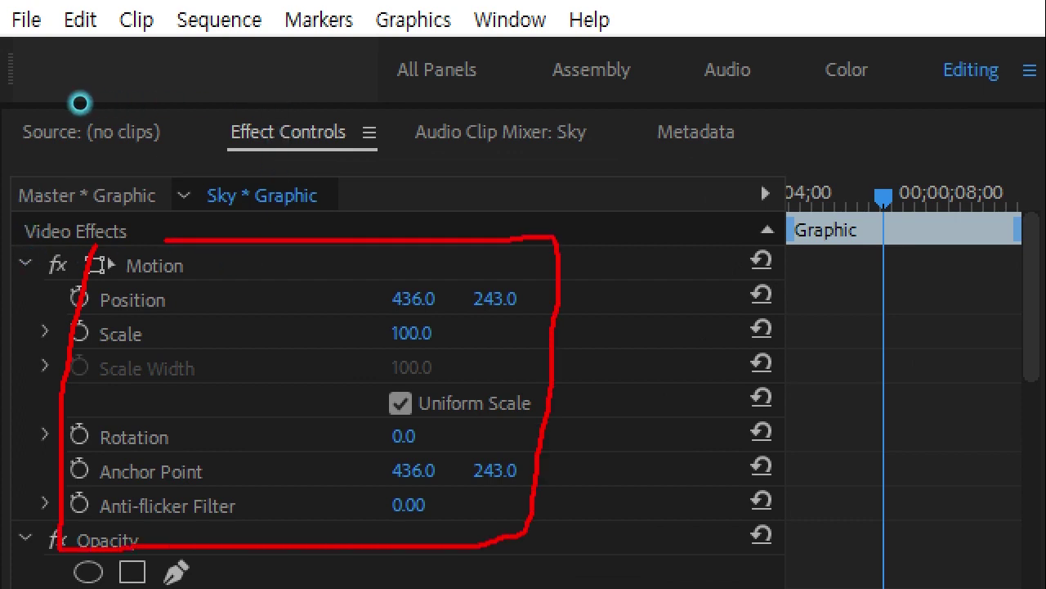
pyautogui.moveTo(186, 299); pyautogui.dragTo(227, 264)
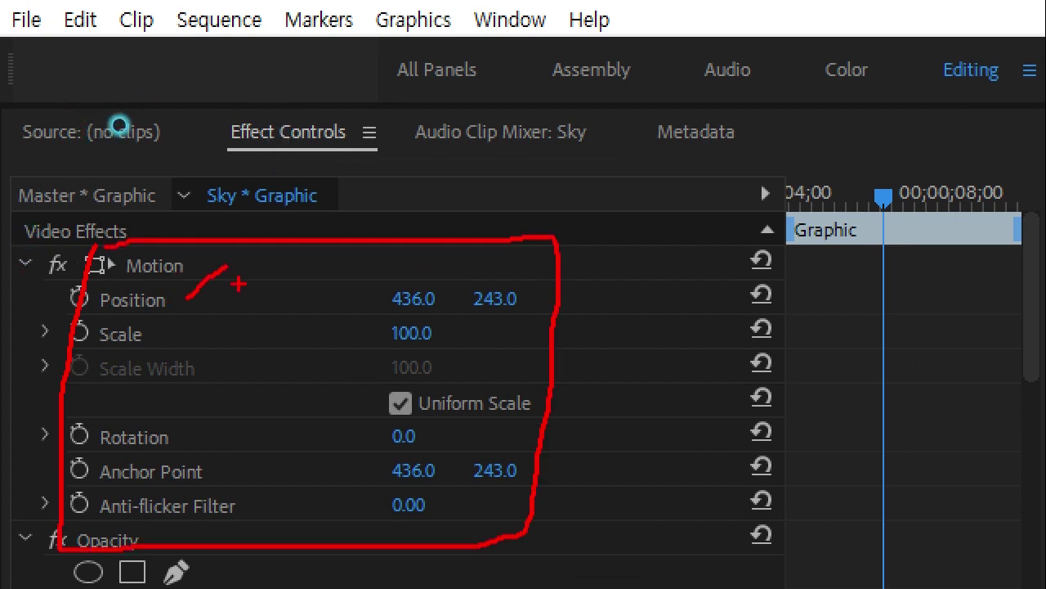
pyautogui.moveTo(168, 335); pyautogui.dragTo(192, 387)
pyautogui.moveTo(189, 445); pyautogui.dragTo(210, 420)
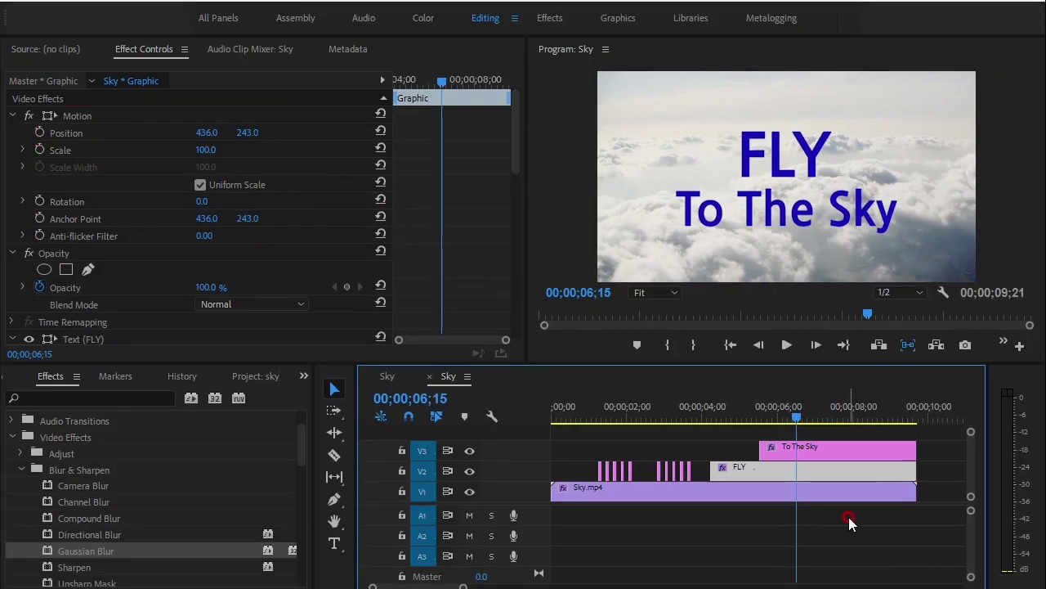
pyautogui.click(849, 517)
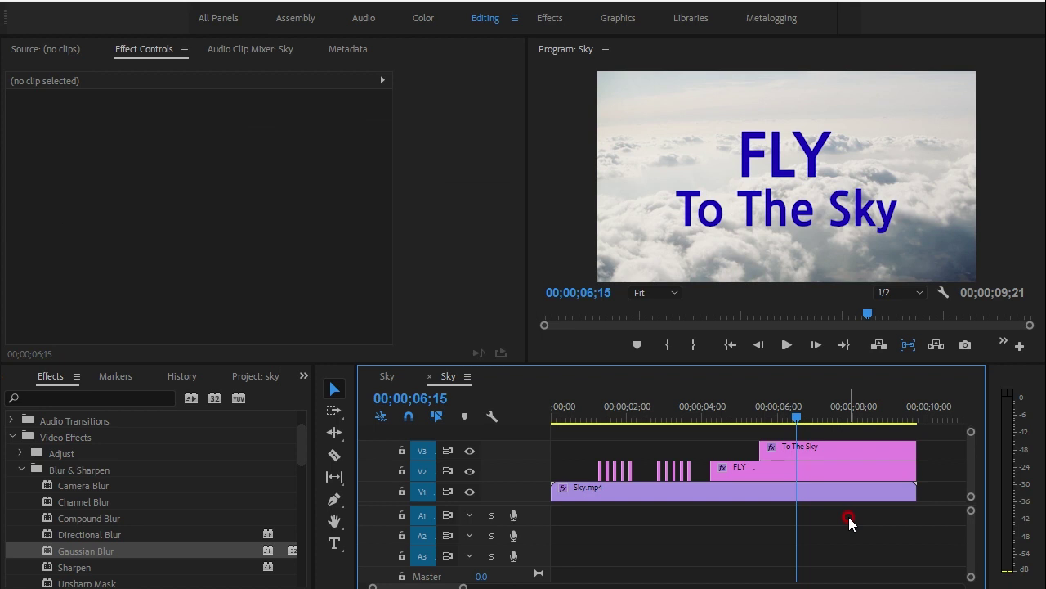